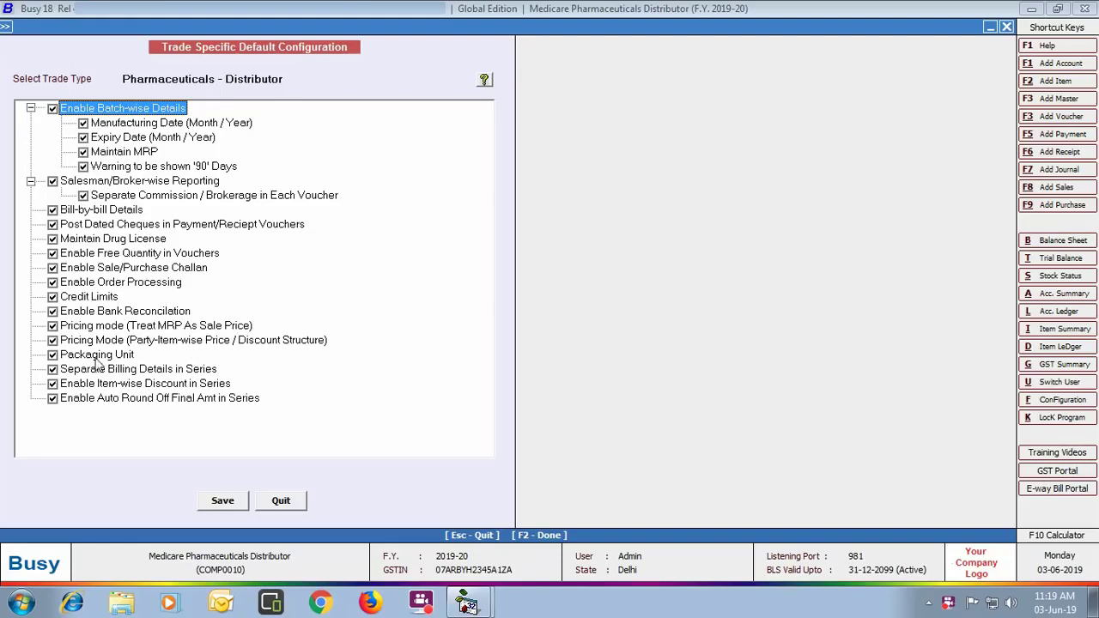
Step: Enable Separate Billing Details in Series in the Pharmaceuticals – Distributor defaults and confirm saving
left_click(52, 369)
left_click(224, 505)
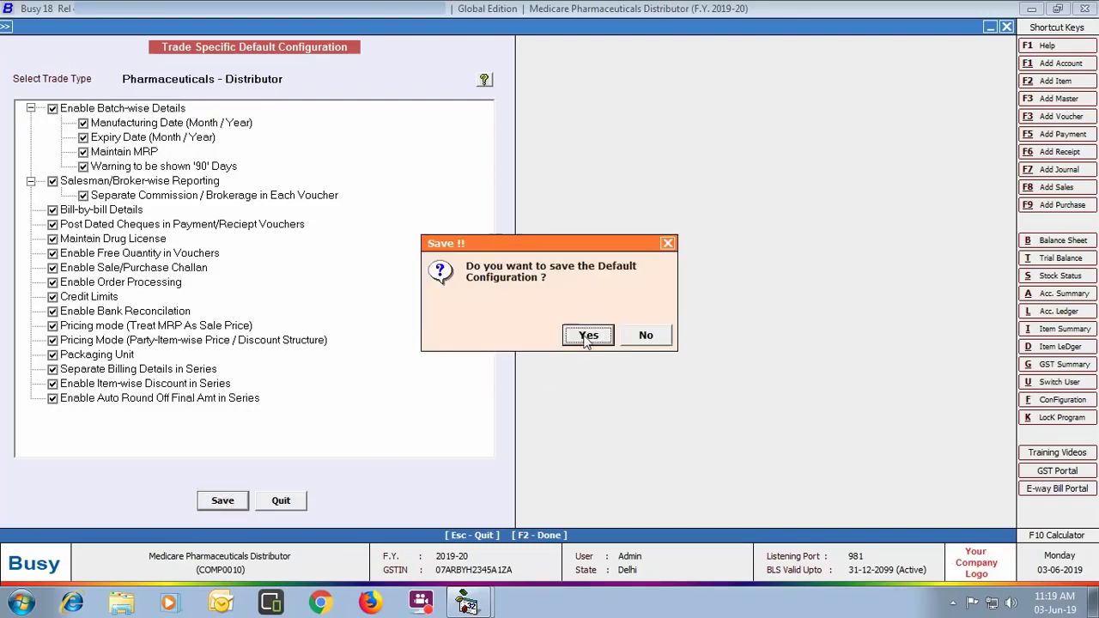
left_click(586, 335)
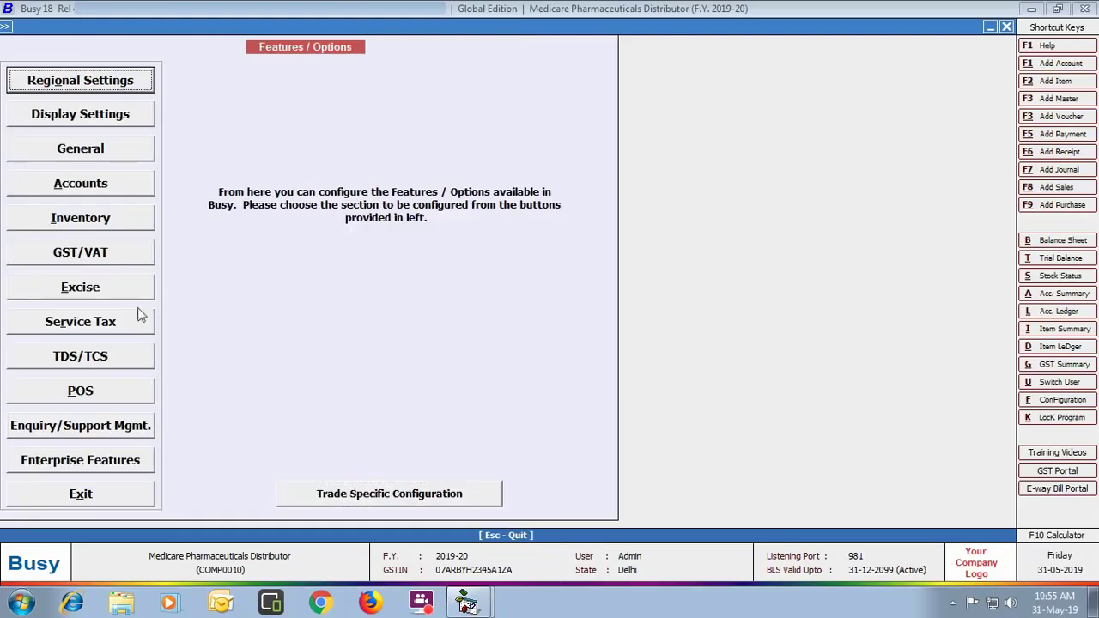
Step: Enter both drug licence numbers under Maintain Drug Licence in the Inventory options and save
left_click(125, 229)
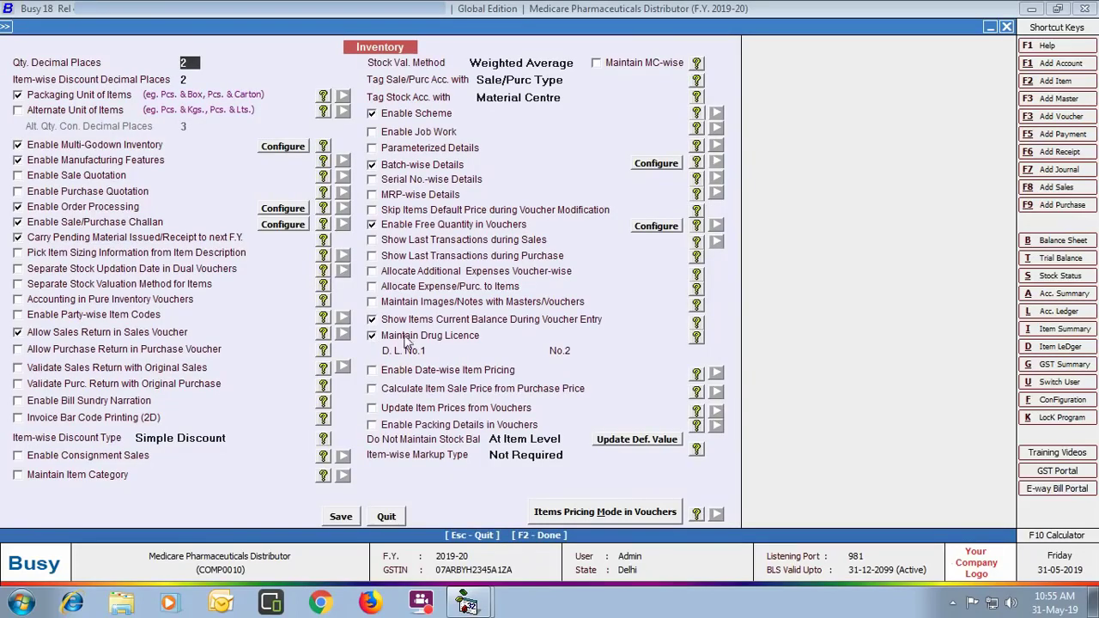
left_click(468, 351)
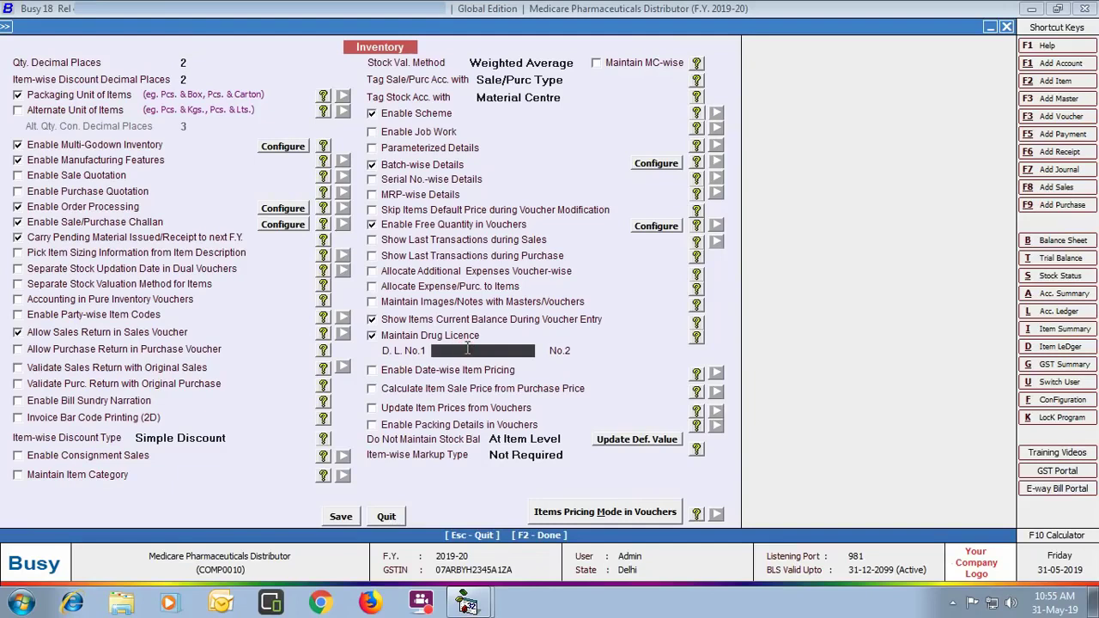
type("WD8735")
key("Return")
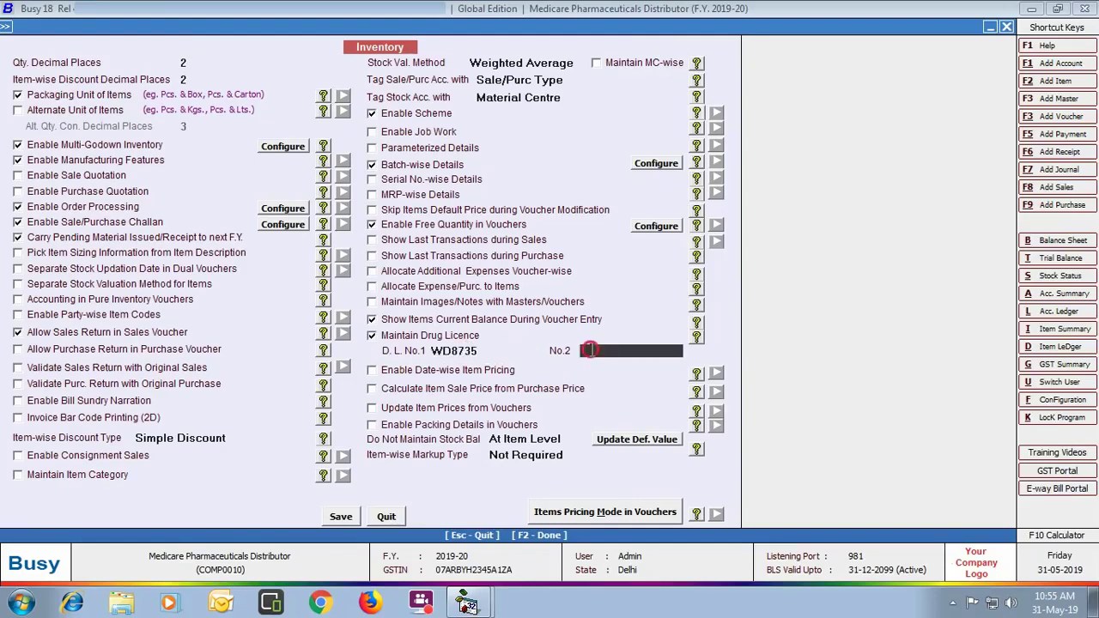
type("WD8736")
left_click(348, 520)
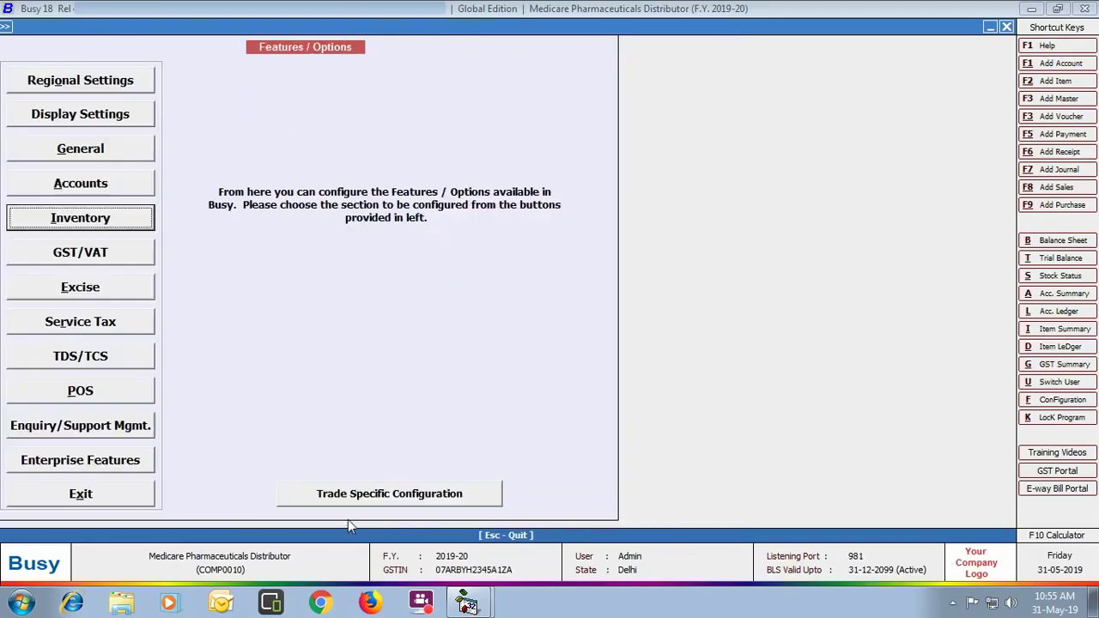
Step: Leave the features setup and open the Shiv Medicos account master for modification
left_click(78, 497)
left_click(85, 43)
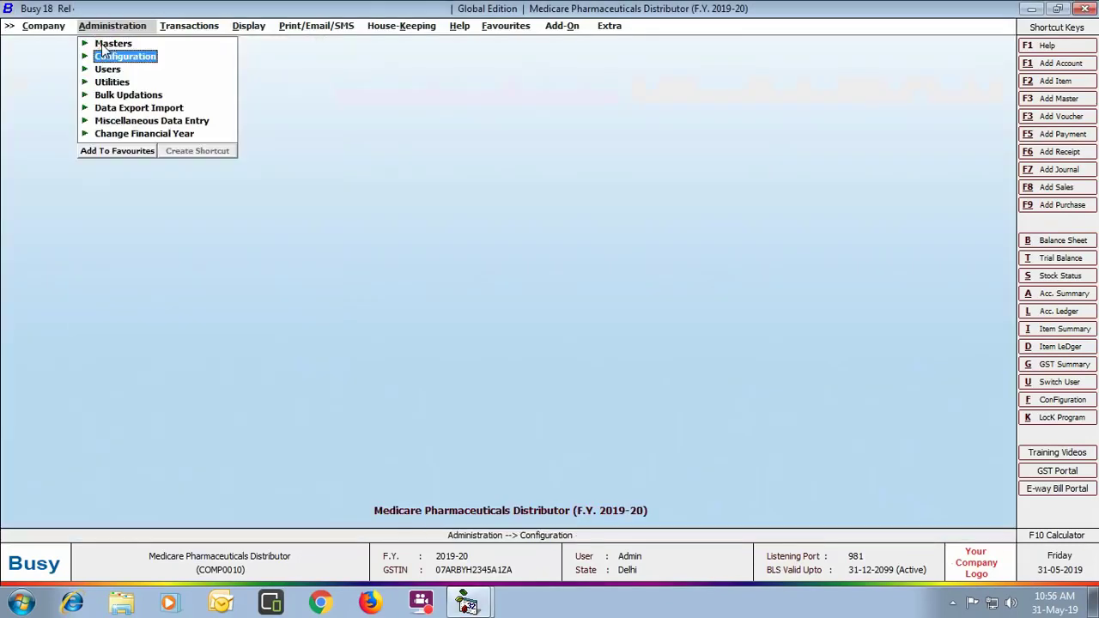
left_click(99, 44)
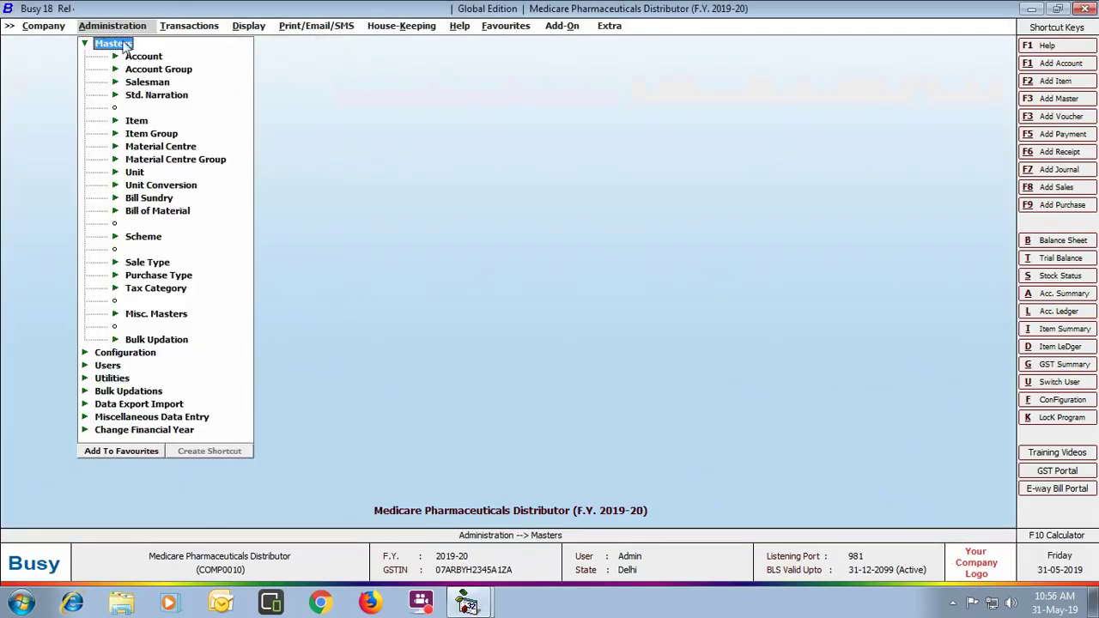
left_click(146, 57)
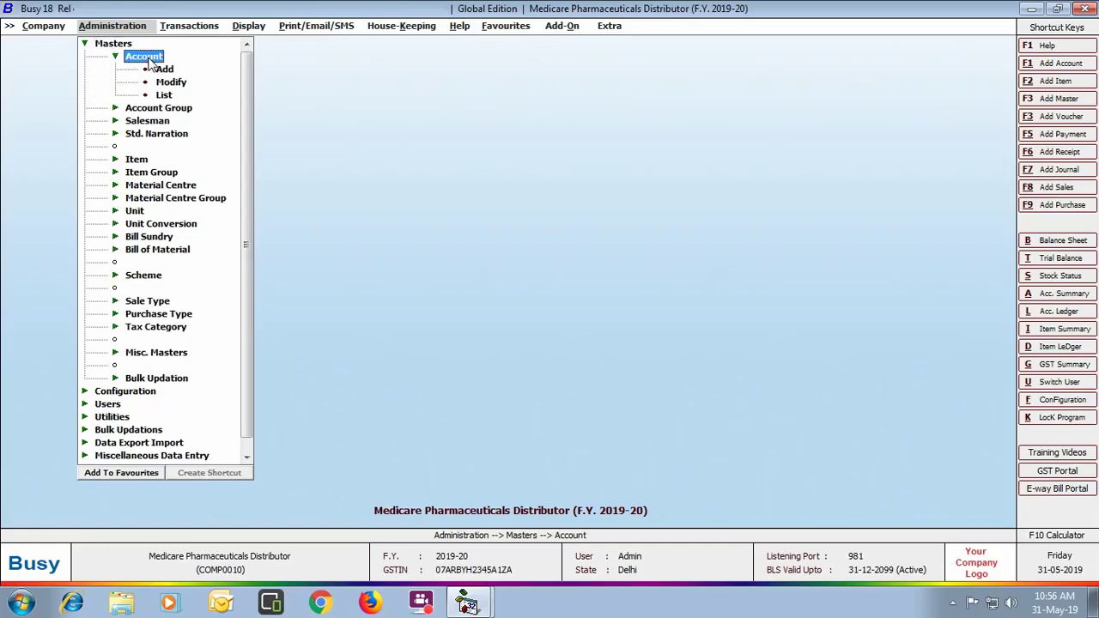
left_click(165, 83)
type("SH")
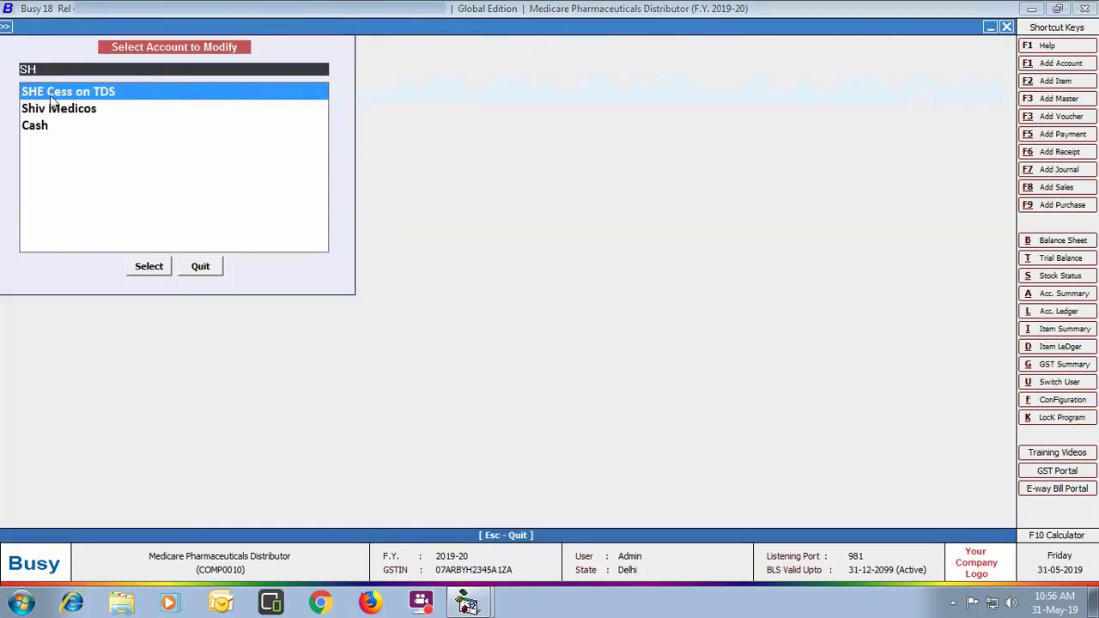
left_click(88, 117)
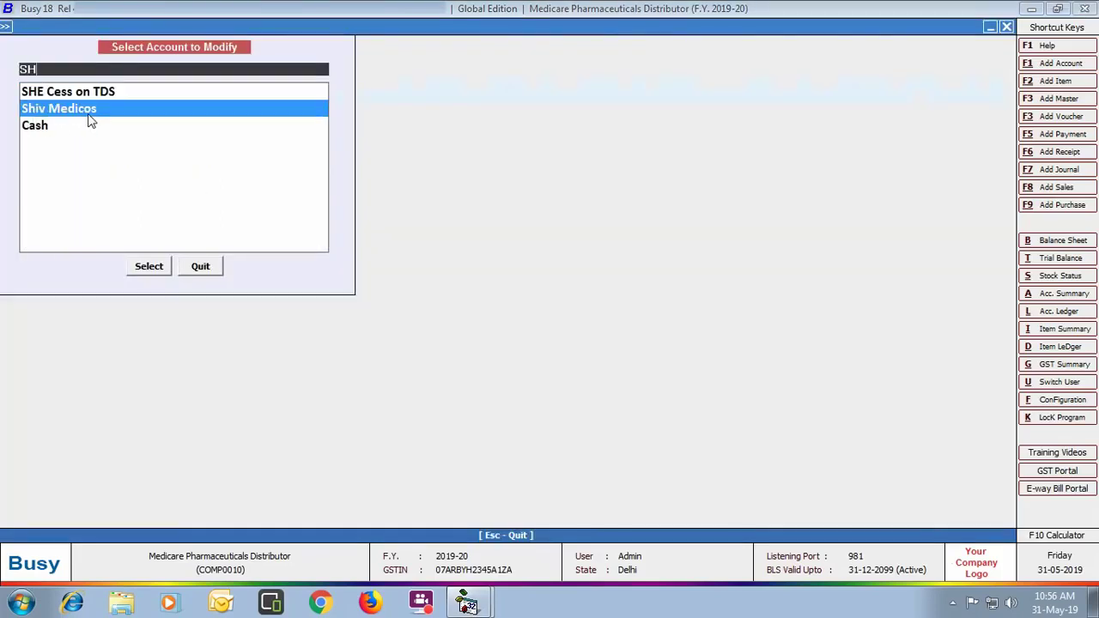
double_click(91, 121)
Step: Define a credit limit of 50,000 for Shiv Medicos
key("Return")
key("Return")
key("Return")
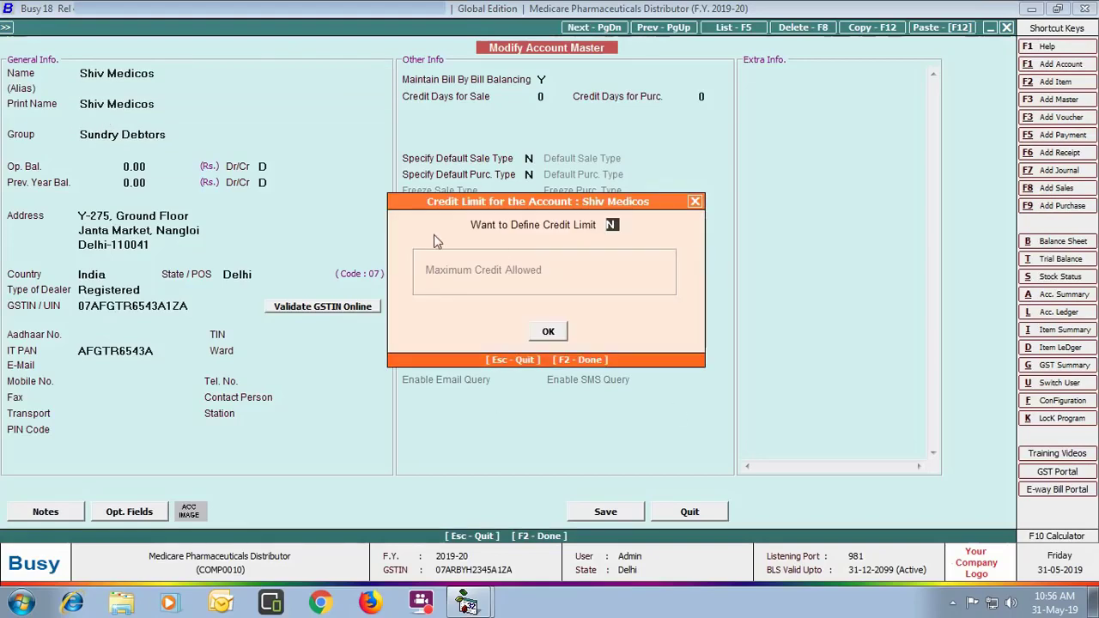
key("y")
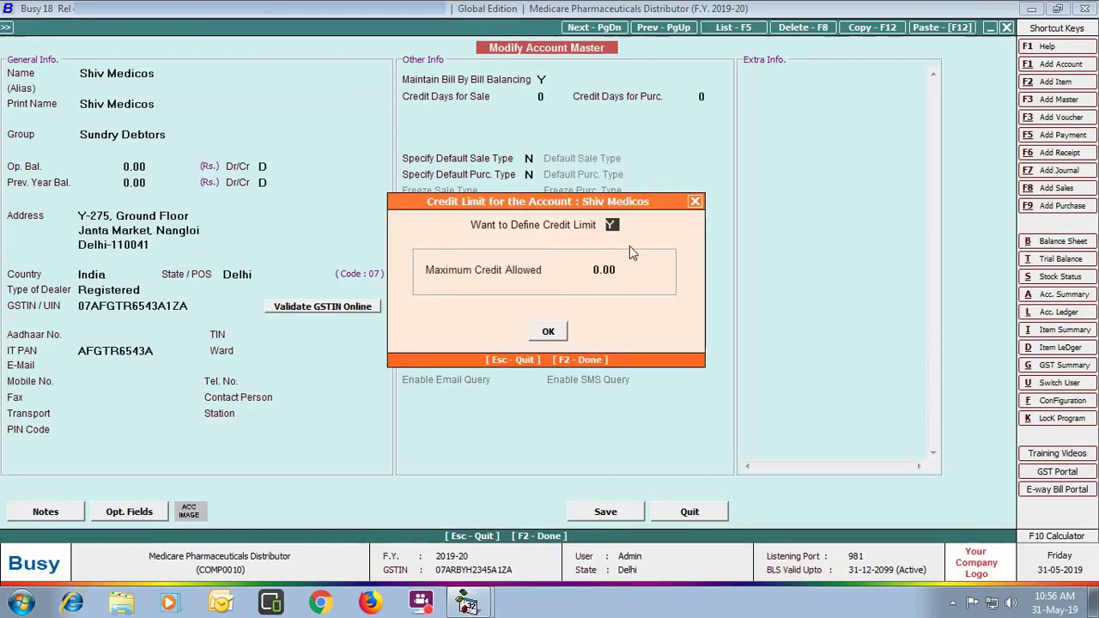
key("Return")
type("50000")
key("Return")
key("Return")
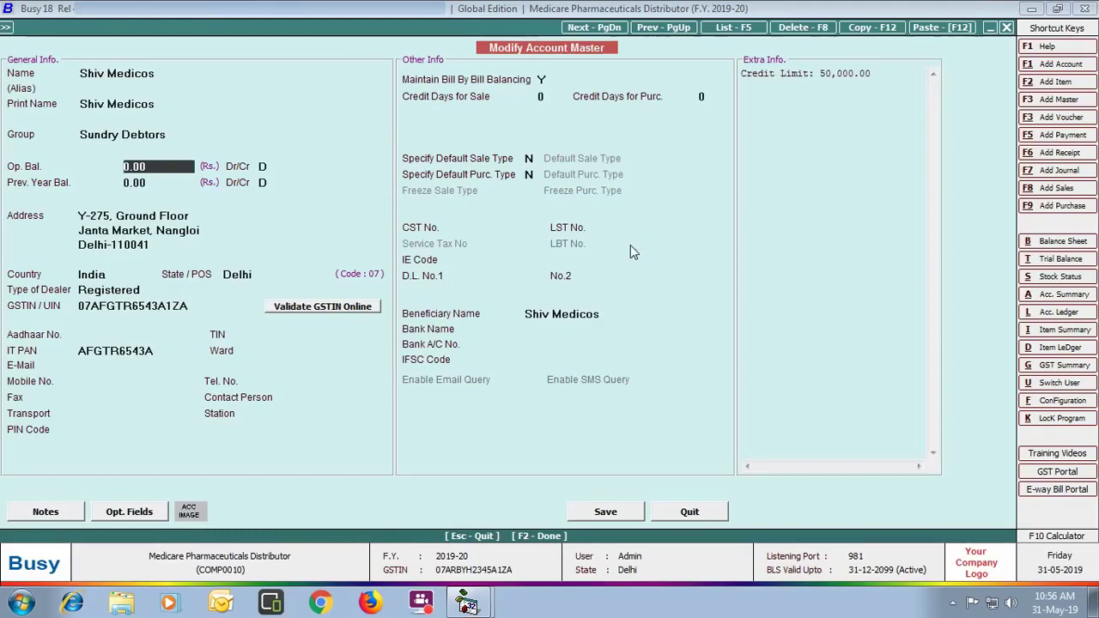
Step: Enter both drug licence numbers, save the account unchanged for salesman, and close the account list
left_click(517, 277)
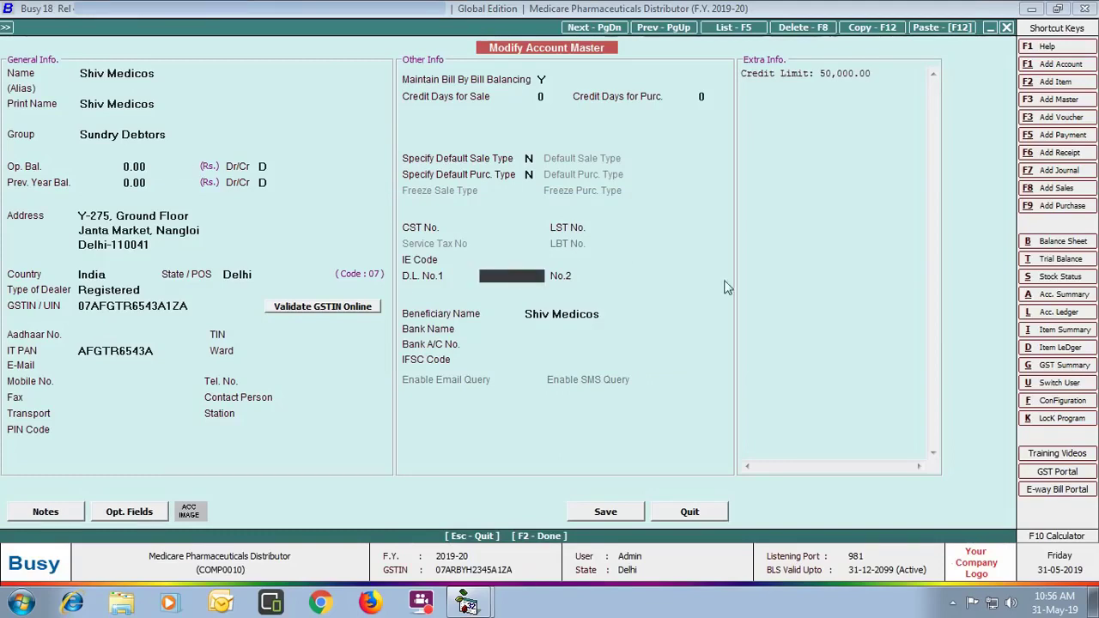
type("PH8735")
key("Return")
type("PH8736")
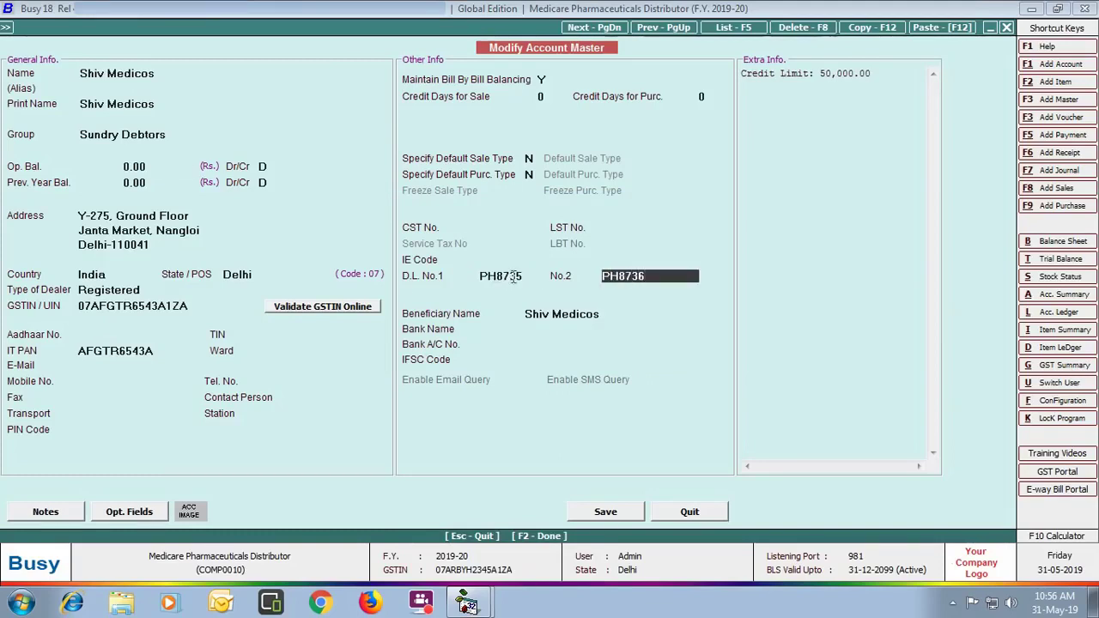
left_click(606, 515)
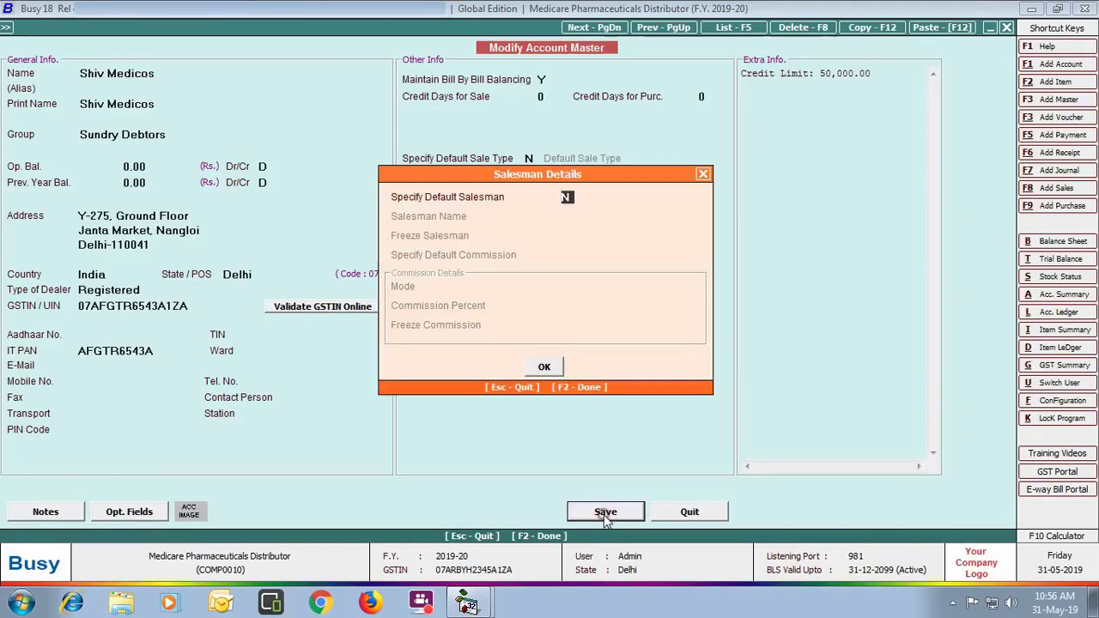
left_click(549, 369)
left_click(195, 273)
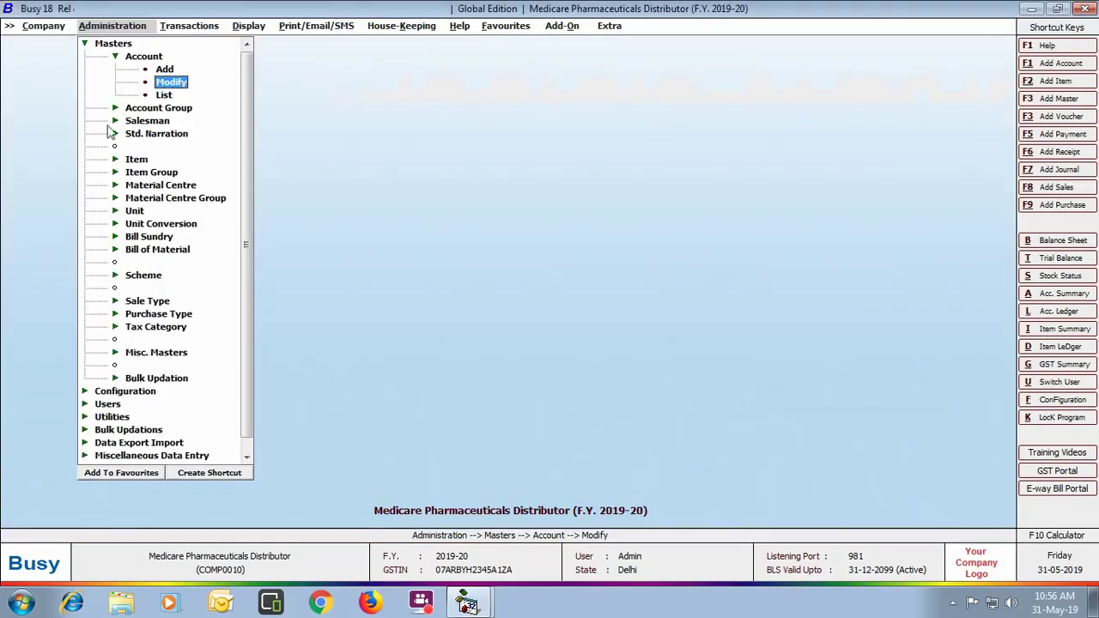
Step: Add a new salesman master, entering the salesman's name and address
left_click(151, 122)
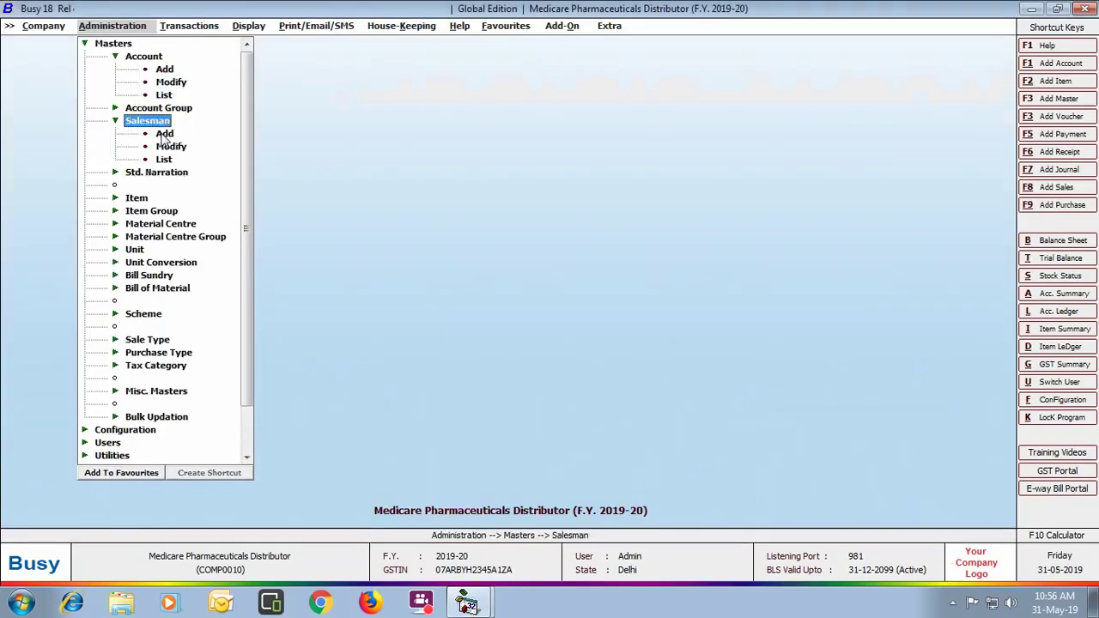
left_click(164, 135)
left_click(164, 135)
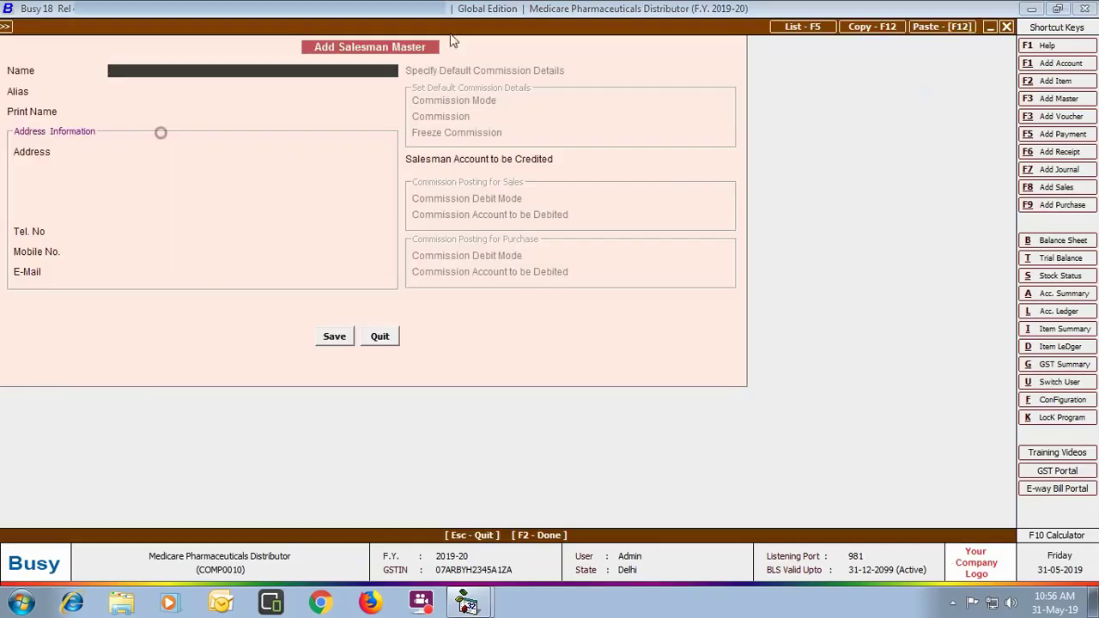
key("Return")
key("Return")
key("Return")
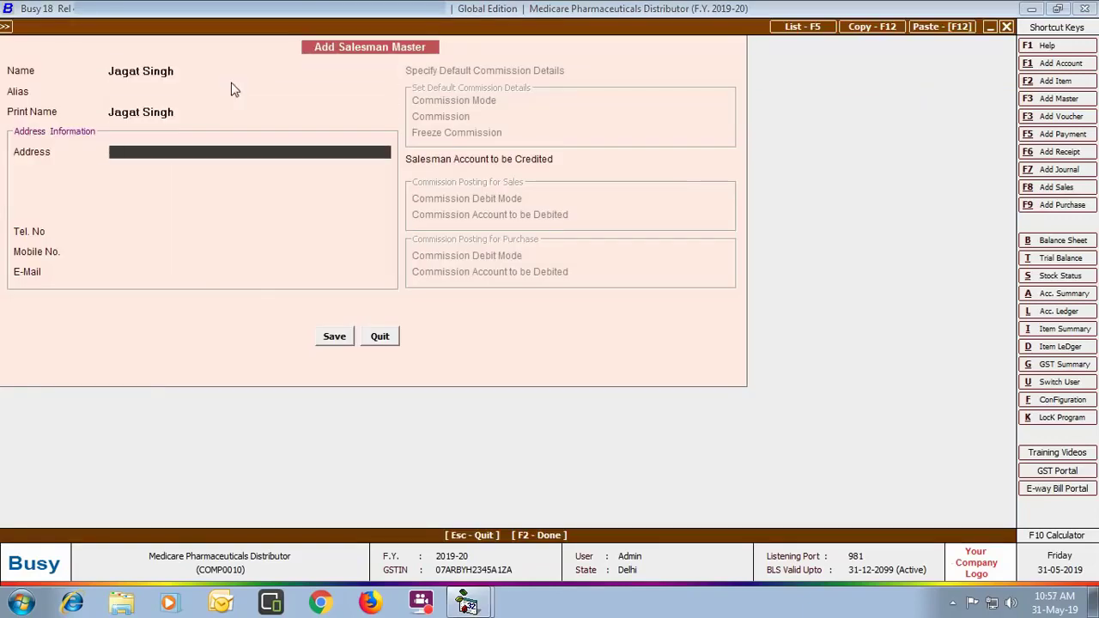
key("Return")
type("Dwarka")
key("Return")
key("Return")
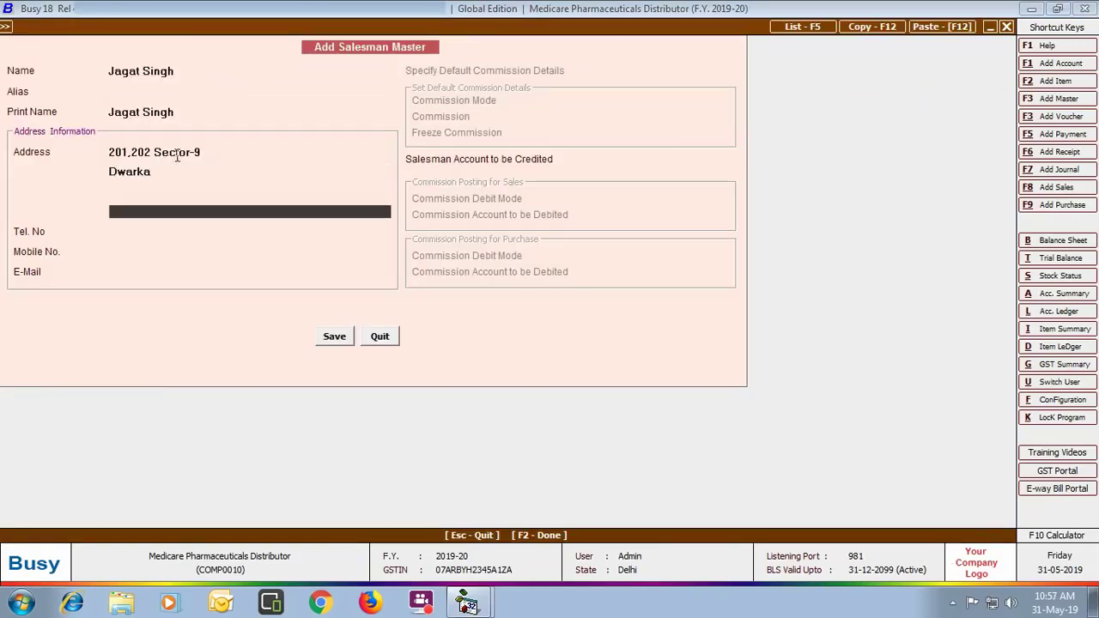
Step: Fill in the mobile number and e-mail, credit commission to Commission on Sales, and save
key("Return")
key("Return")
type("9898989898")
key("Return")
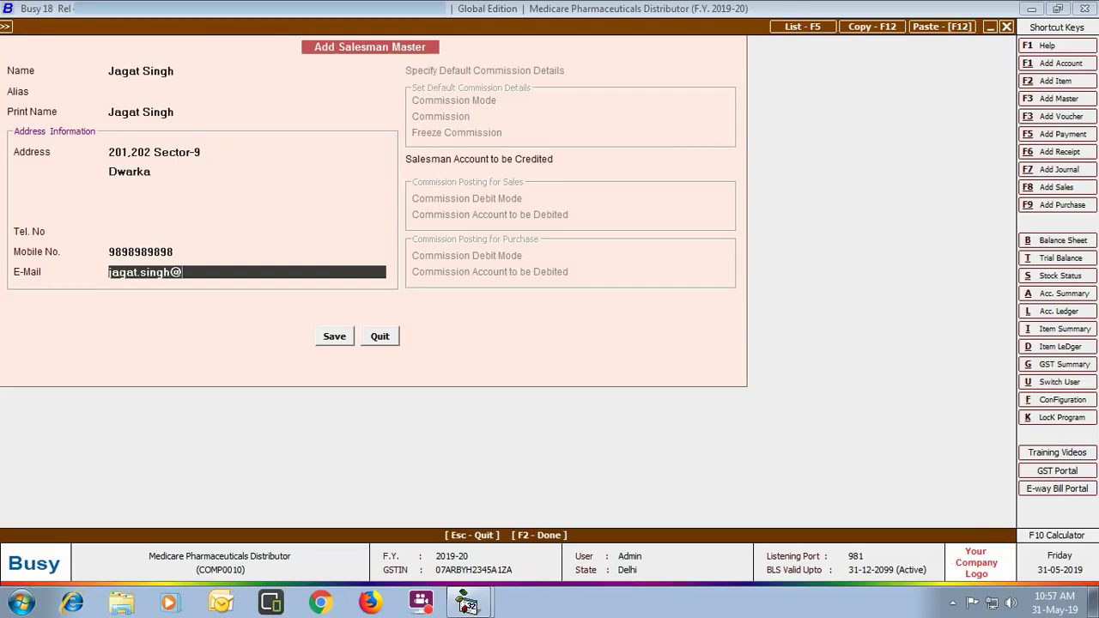
key("Return")
type("comm")
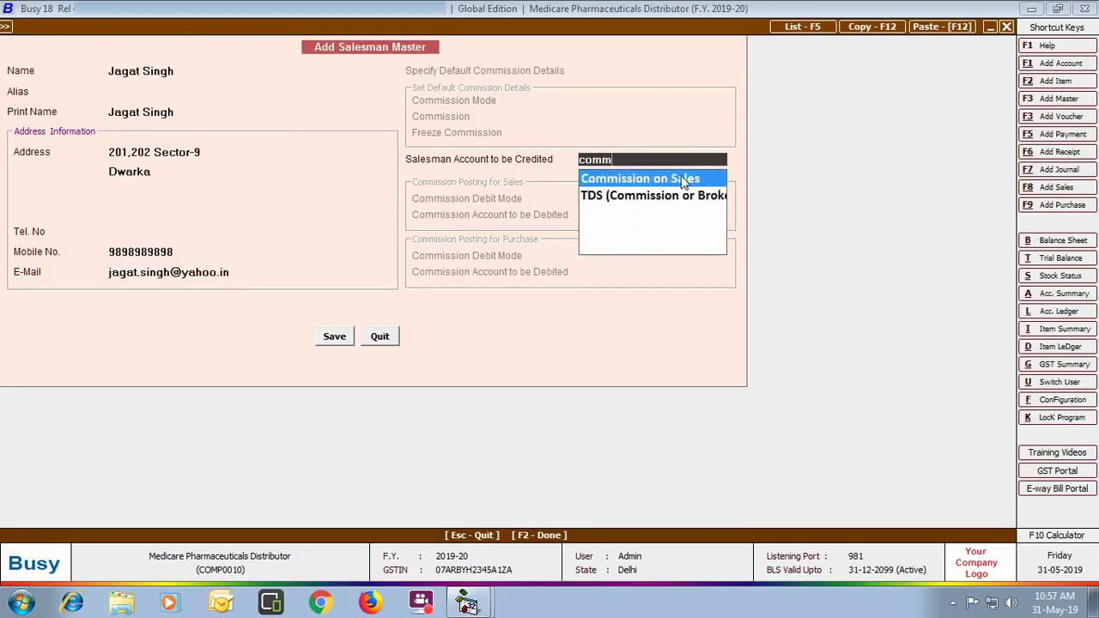
left_click(684, 183)
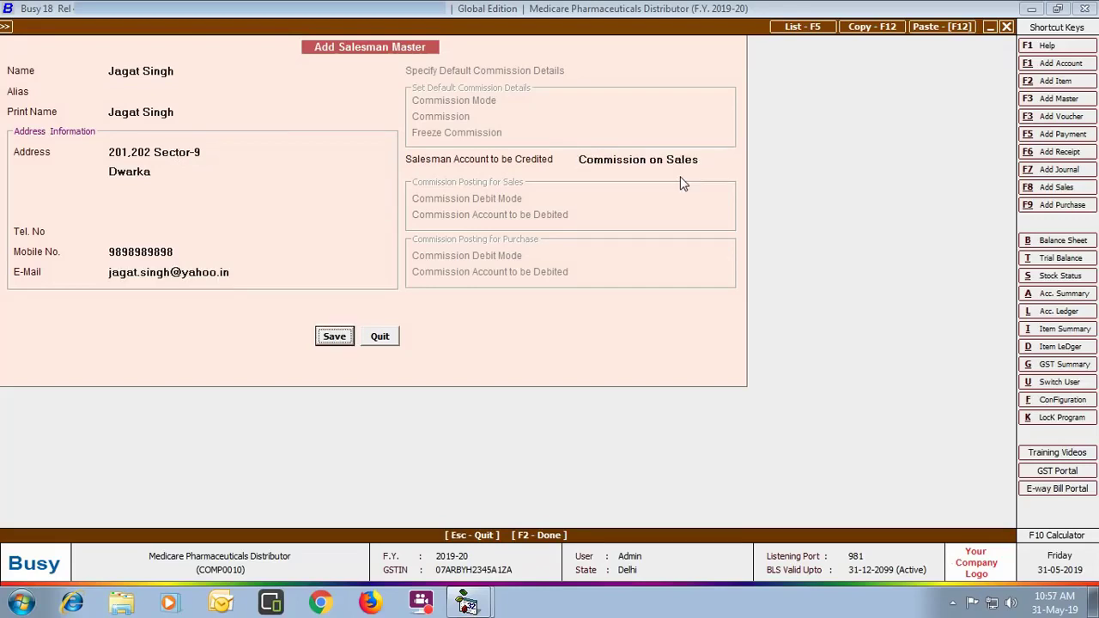
left_click(342, 336)
left_click(378, 337)
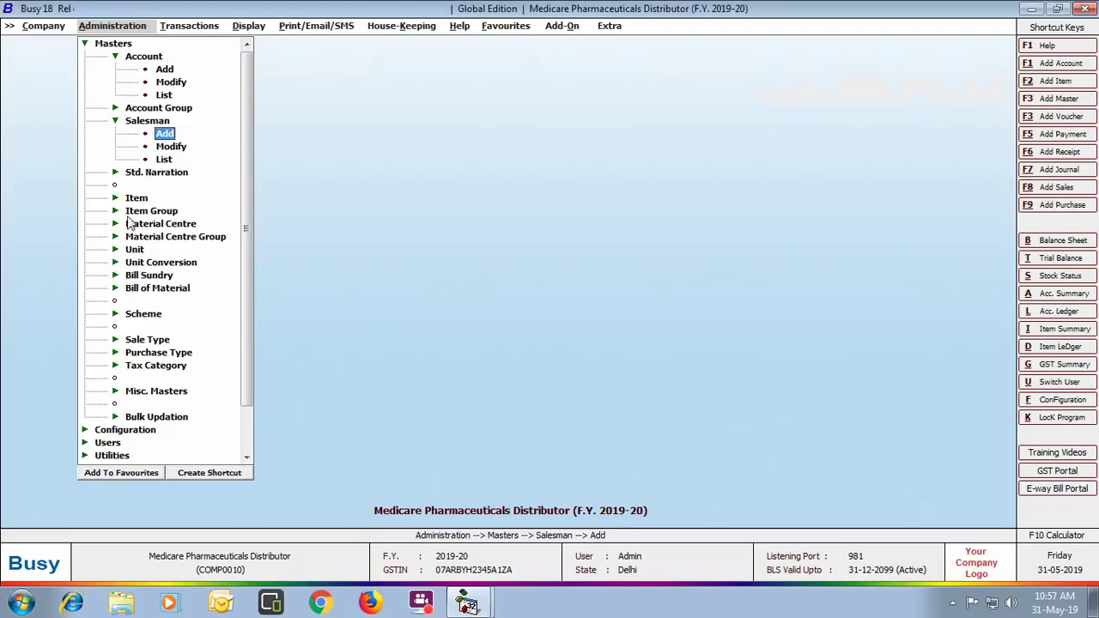
Step: Set Calpol 500 Mg's packaging unit to Box with 50 strips, default for sales and purchases
left_click(137, 202)
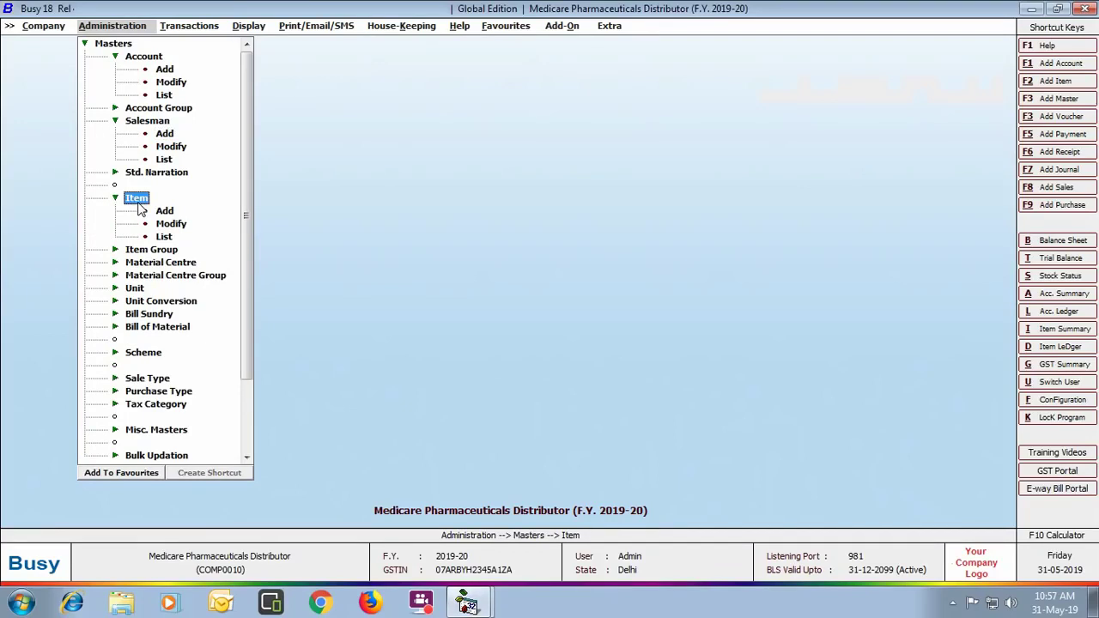
left_click(171, 223)
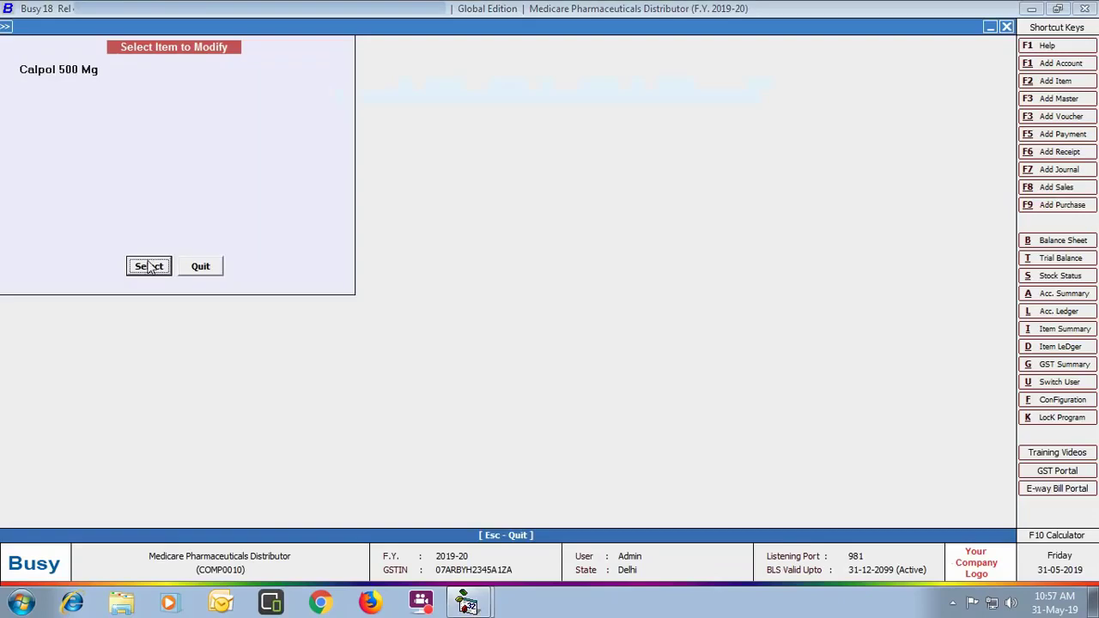
left_click(149, 266)
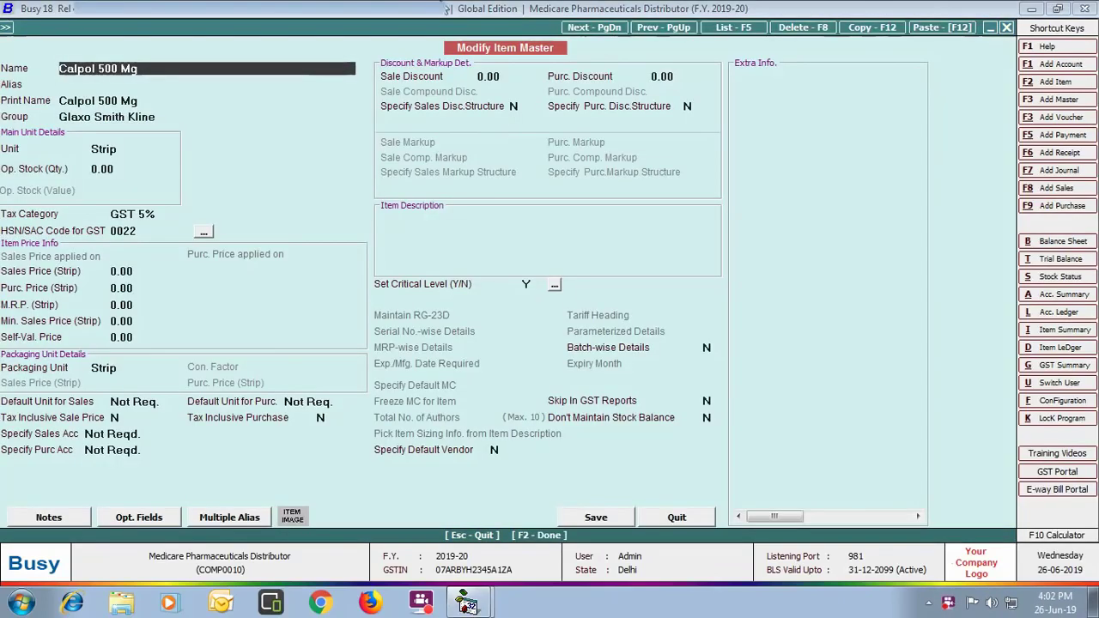
left_click(158, 369)
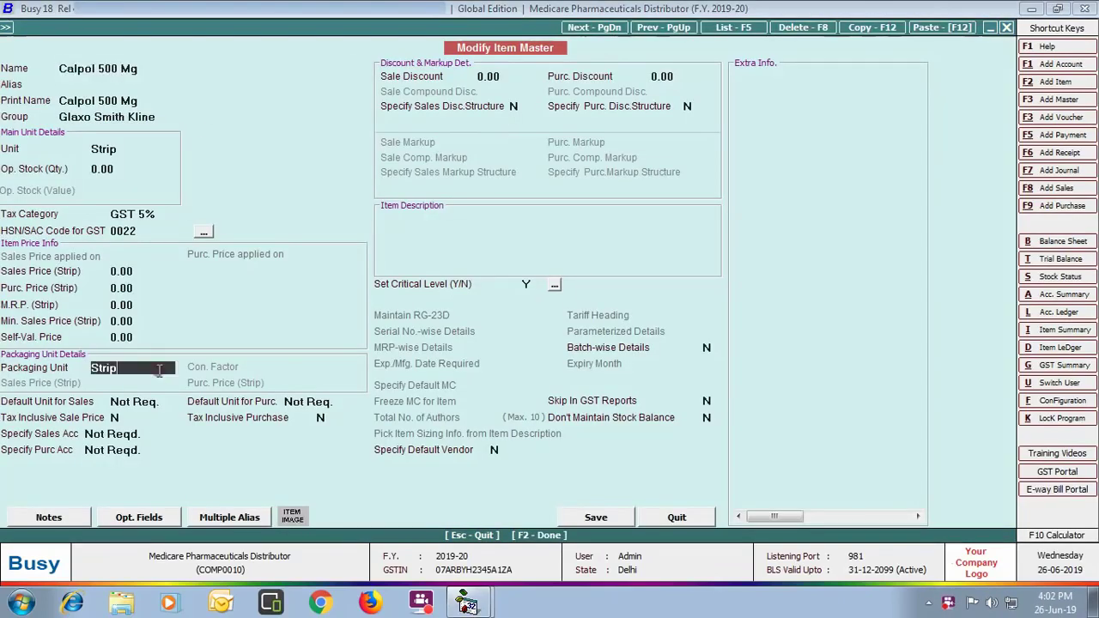
type("bo")
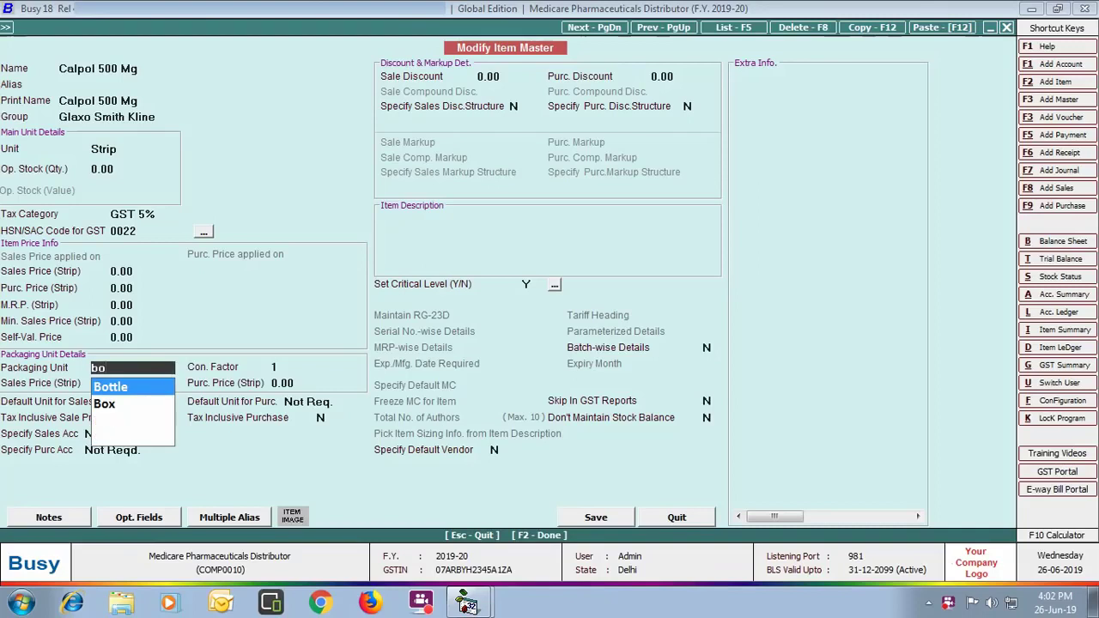
key("Down")
key("Return")
type("50")
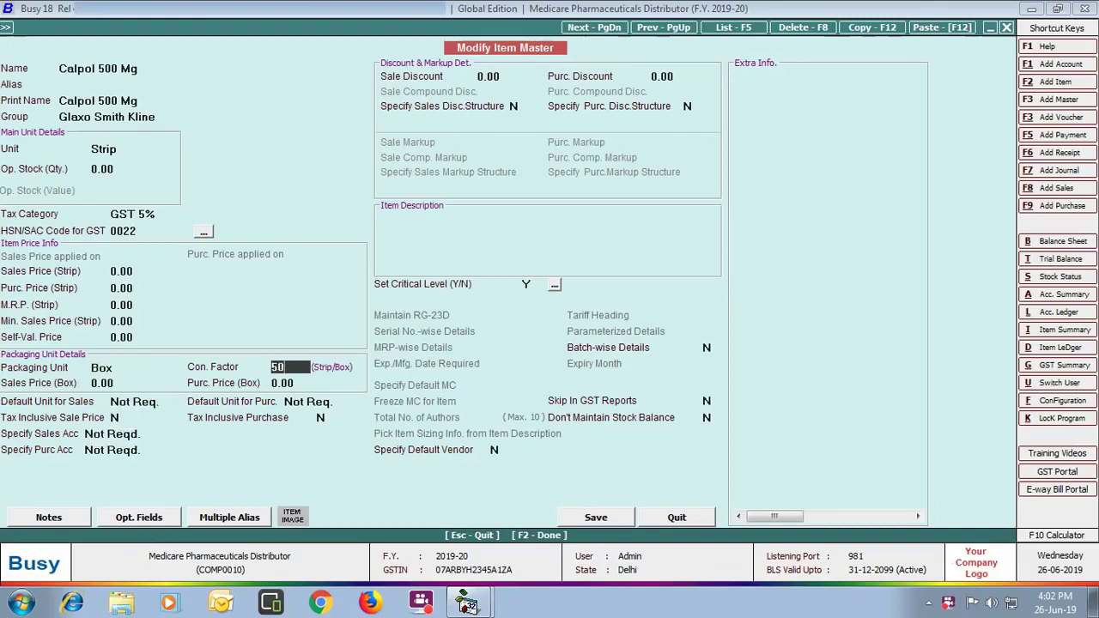
key("Return")
key("Return")
key("Return")
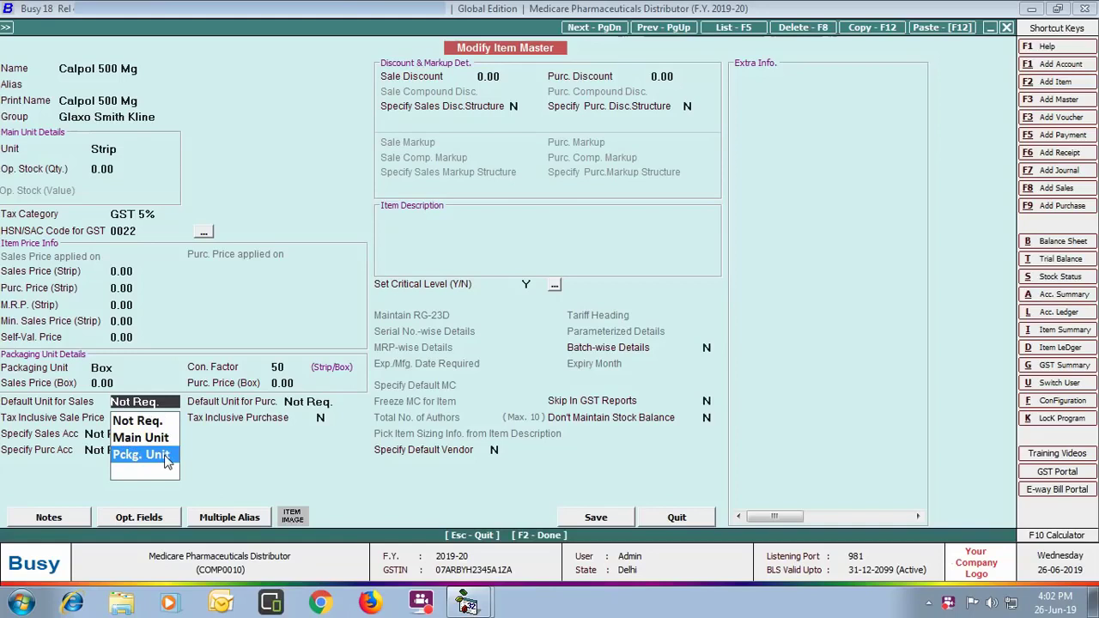
left_click(141, 454)
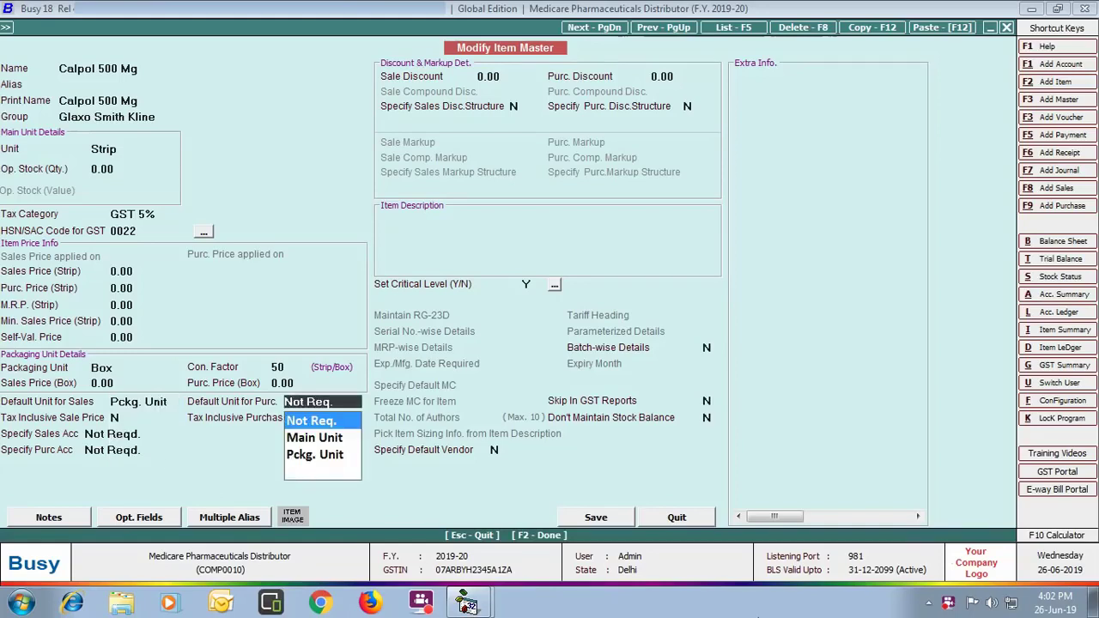
key("Down")
key("Down")
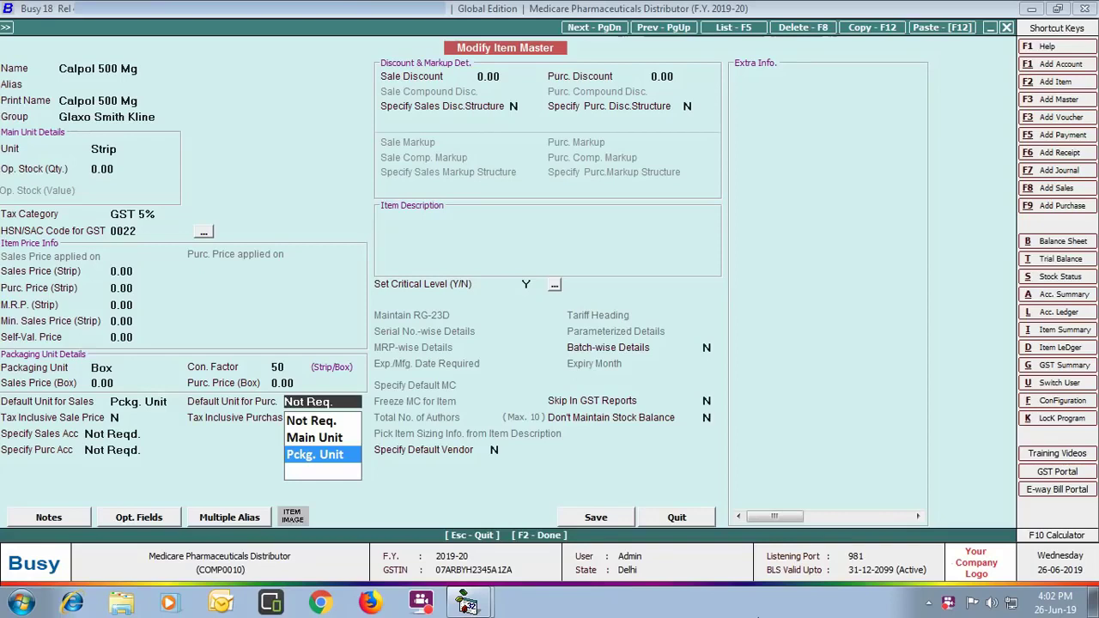
key("Return")
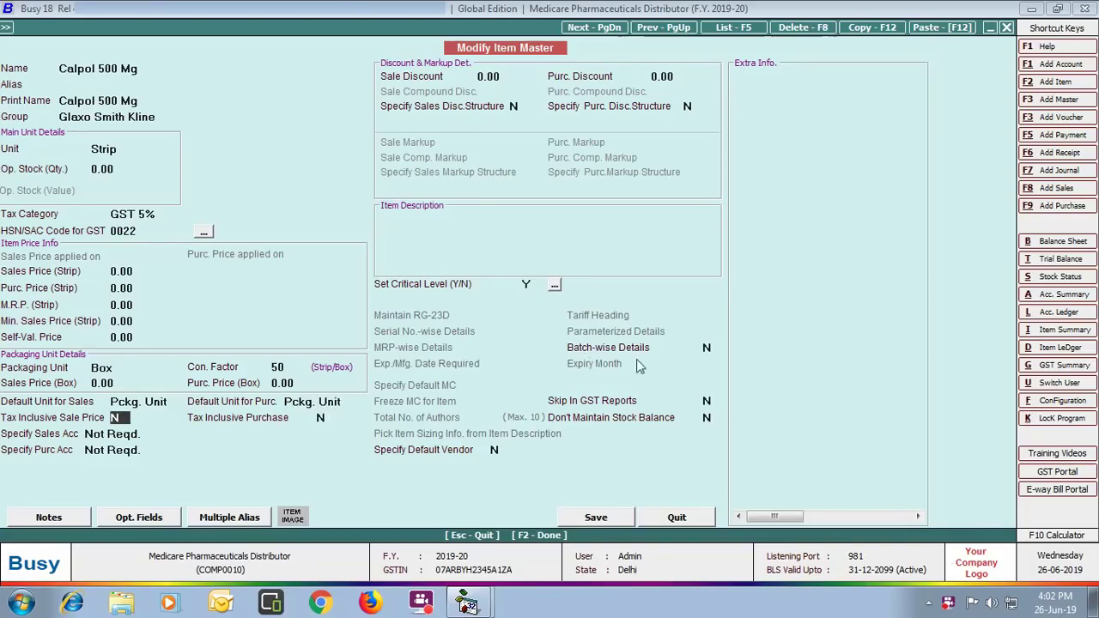
Step: Turn on batch-wise details with both dates and 36 expiry months, then save the item
left_click(710, 345)
type("Y")
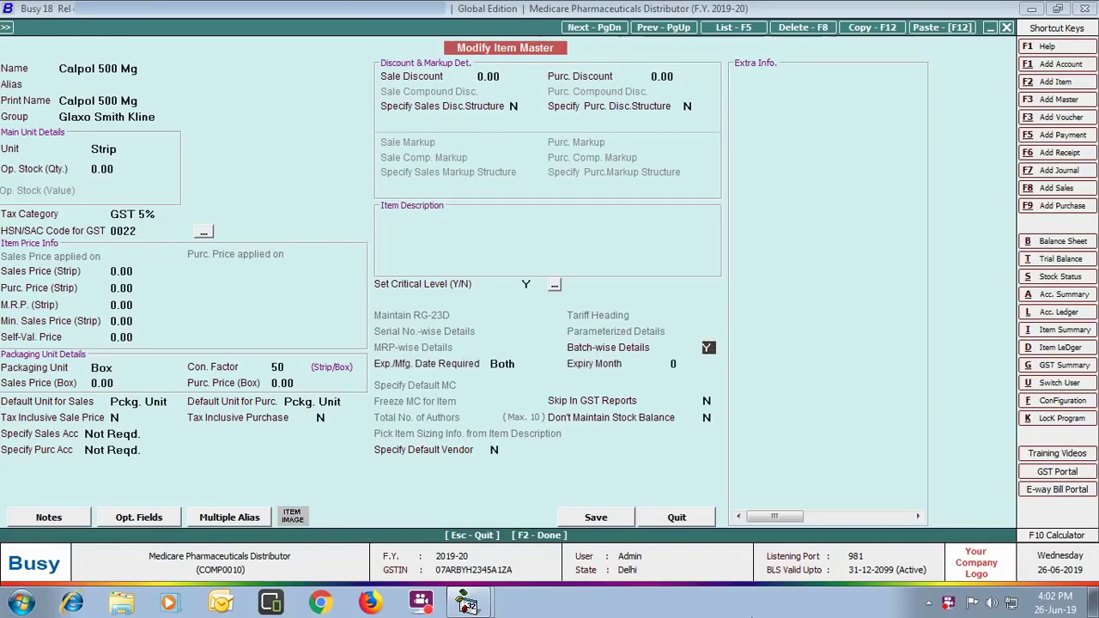
key("Return")
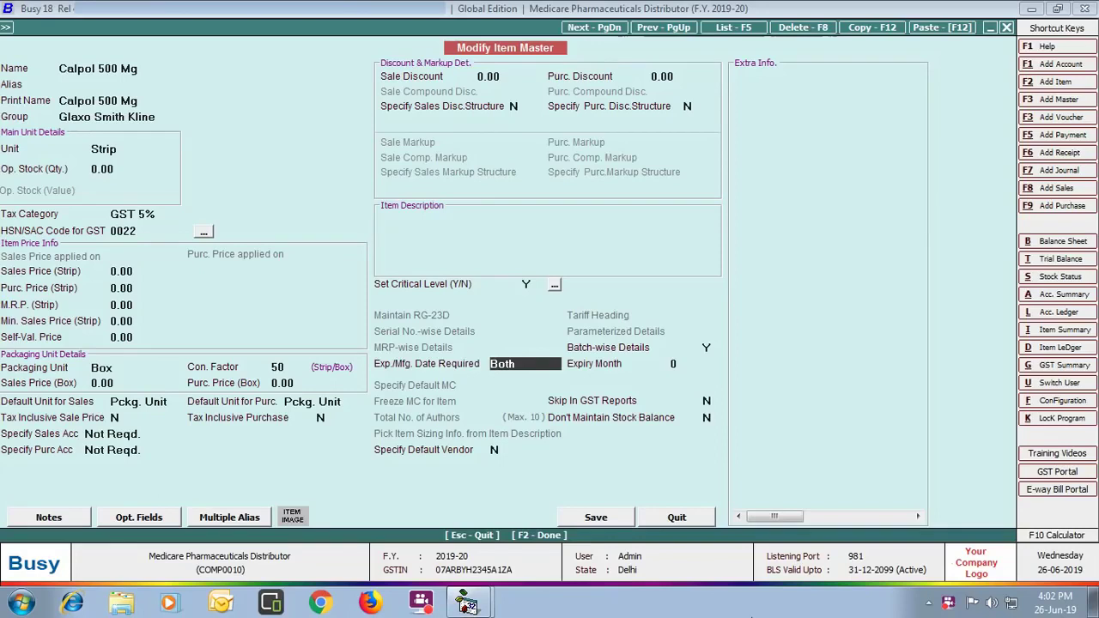
key("Return")
type("36")
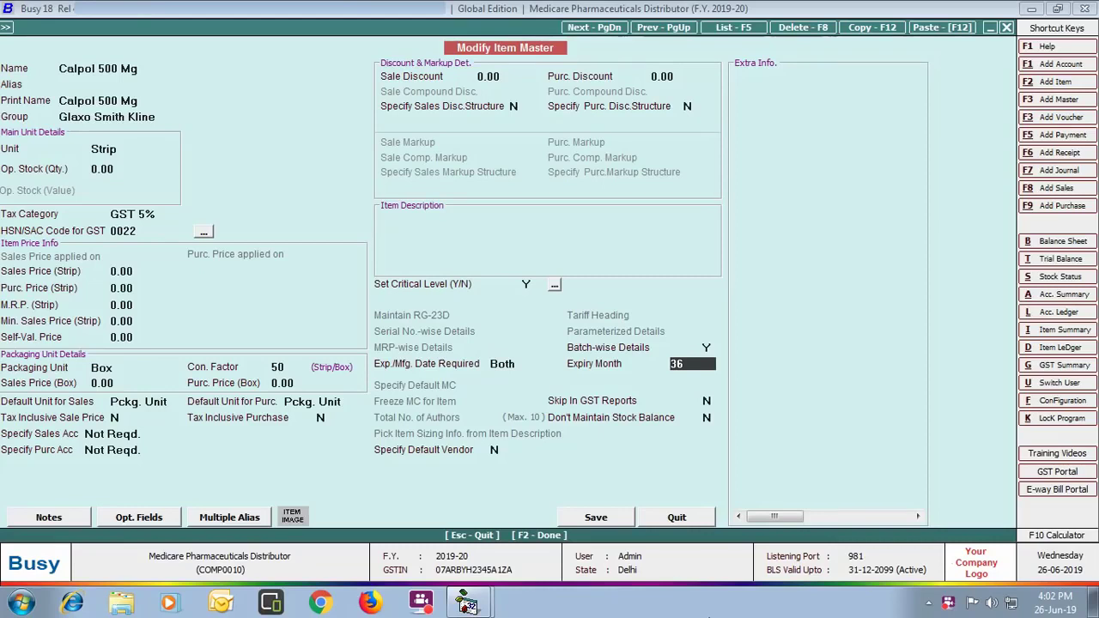
left_click(577, 519)
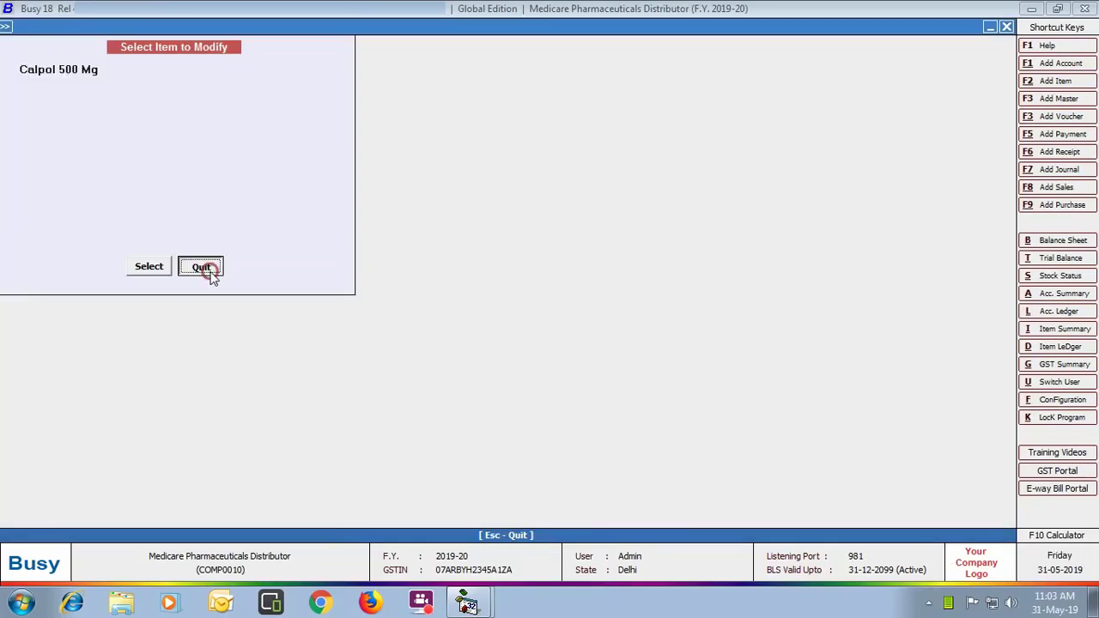
left_click(206, 269)
left_click(119, 43)
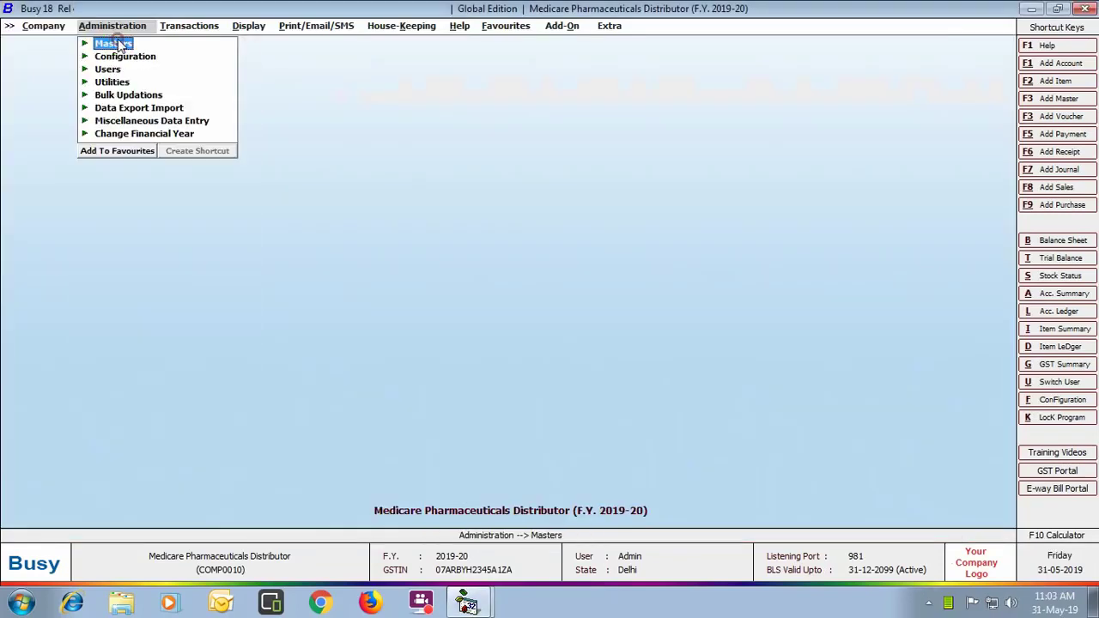
Step: In the sales Party-Item Price Structure, set discounts General 30, Glaxo Smith Kline 30, Himalaya 25, and save
left_click(120, 56)
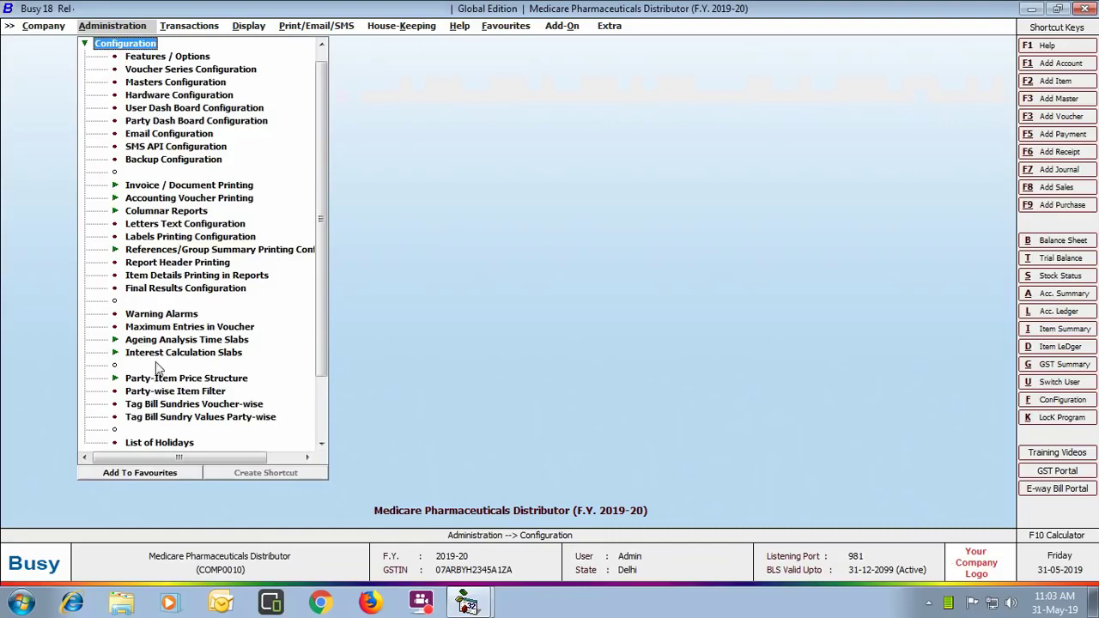
left_click(199, 380)
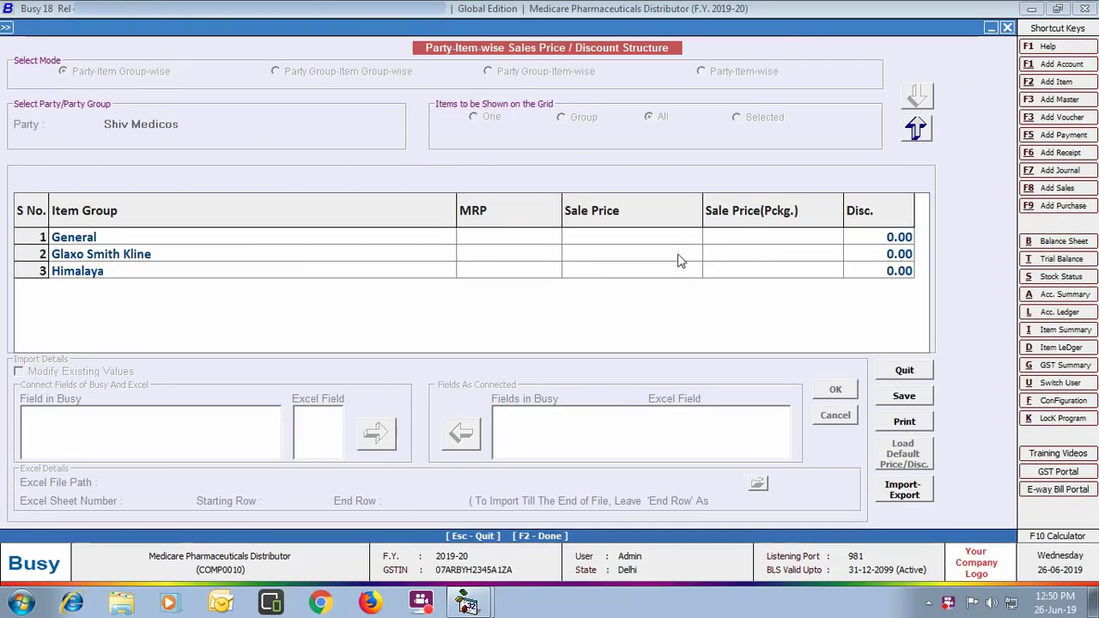
left_click(869, 242)
type("30")
key("Return")
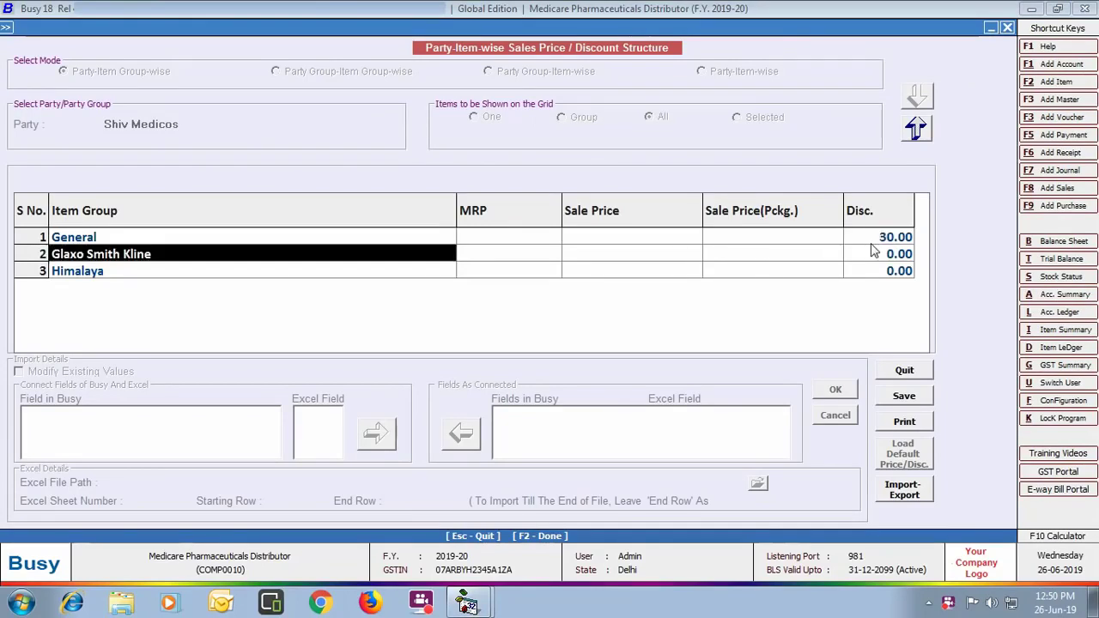
key("Return")
key("Return")
key("Return")
key("Return")
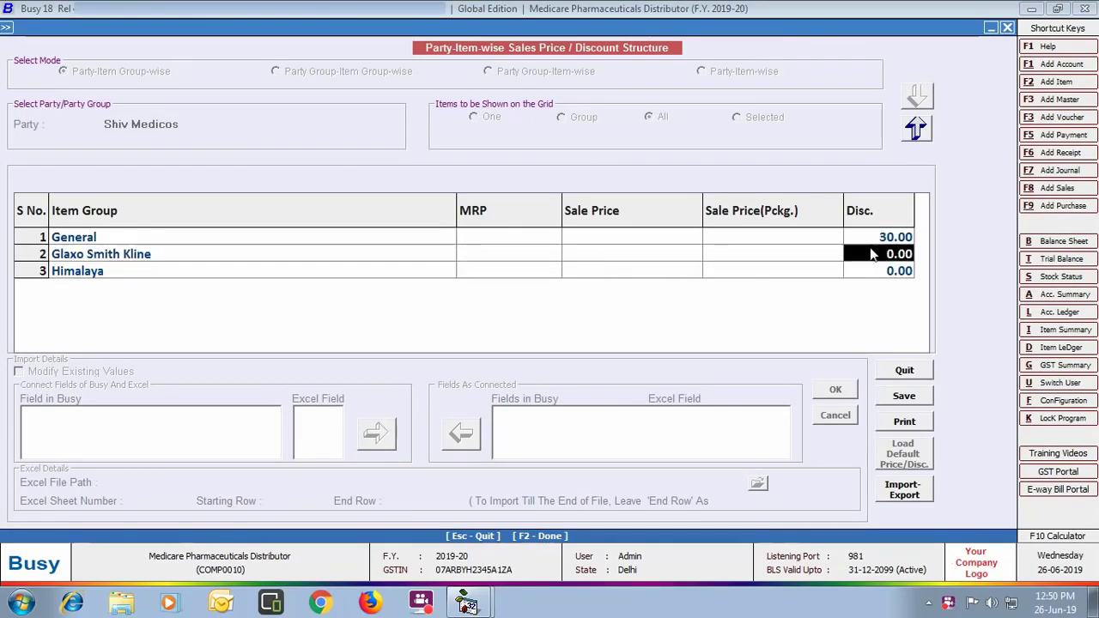
type("30")
key("Return")
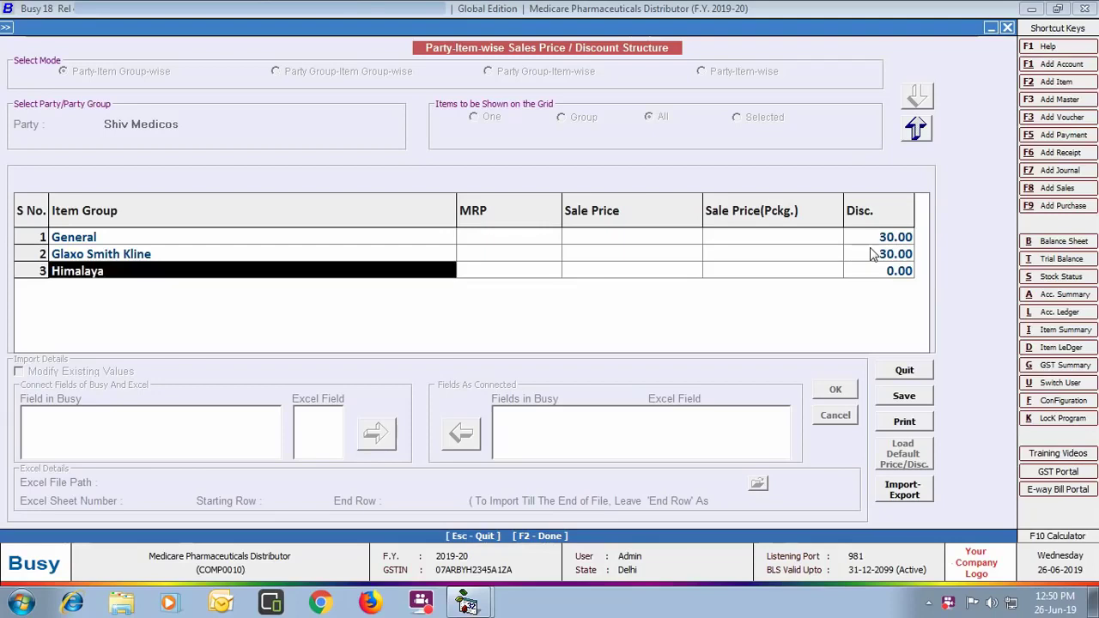
key("Return")
key("Return")
key("Return")
key("Return")
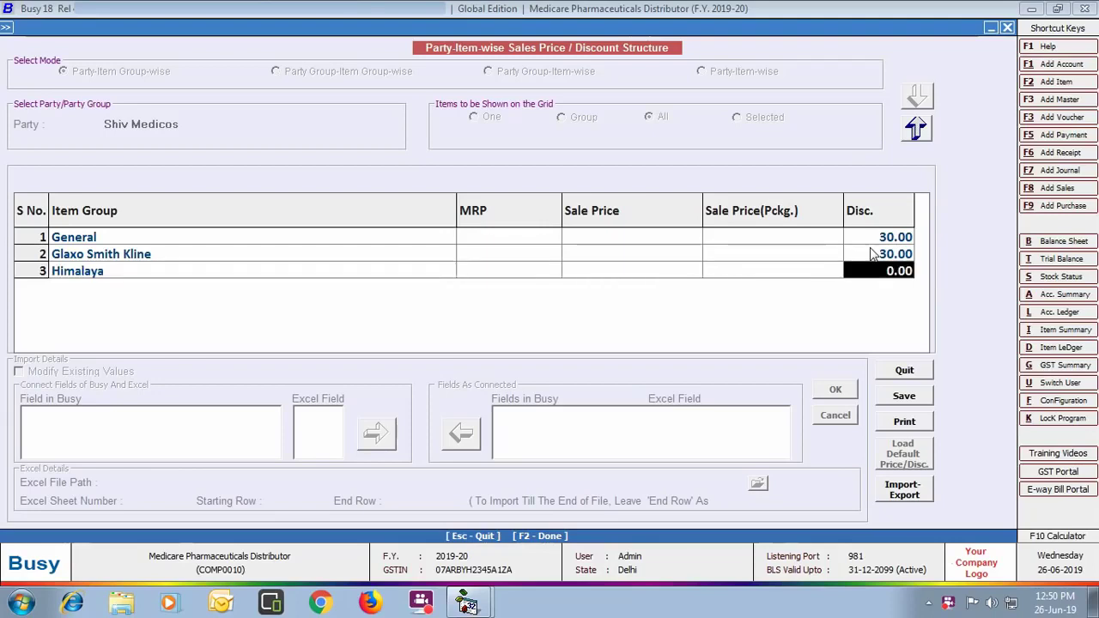
type("25")
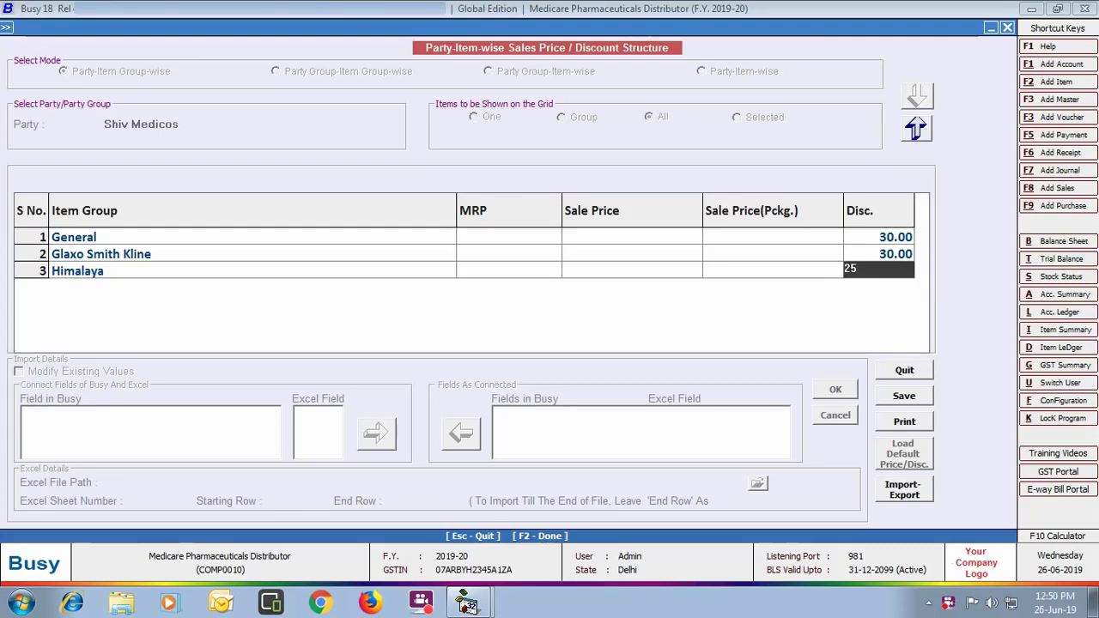
key("Return")
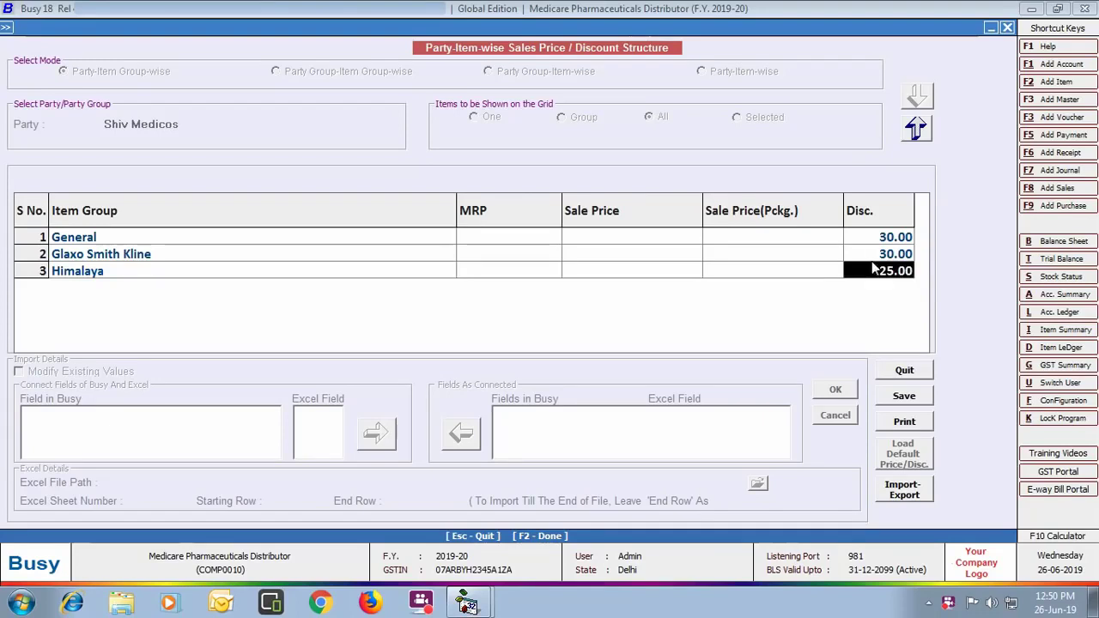
left_click(890, 399)
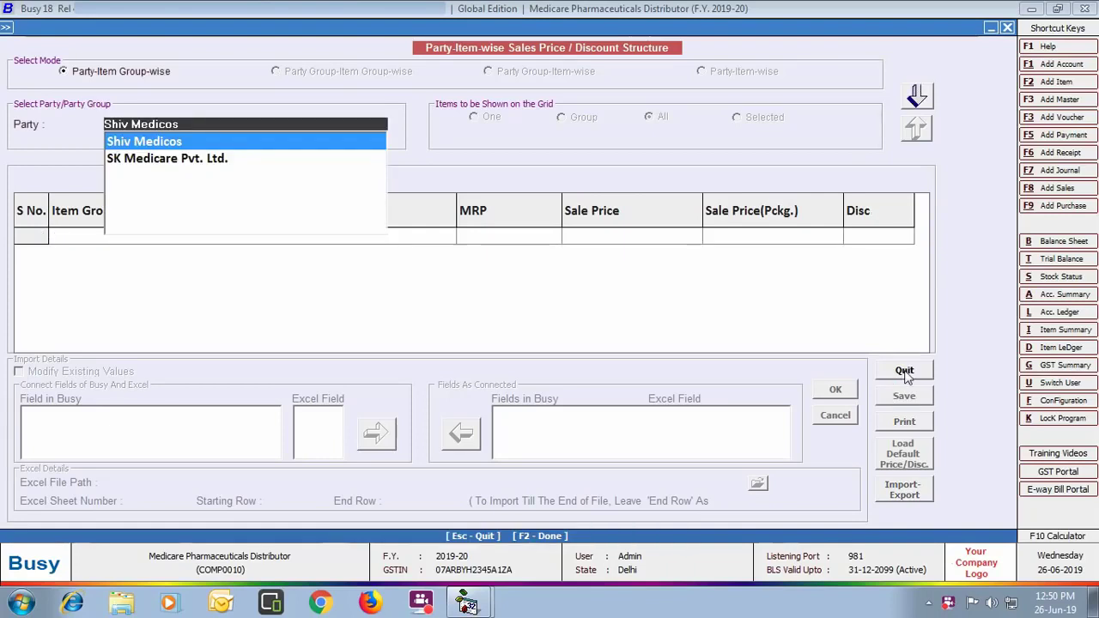
left_click(905, 374)
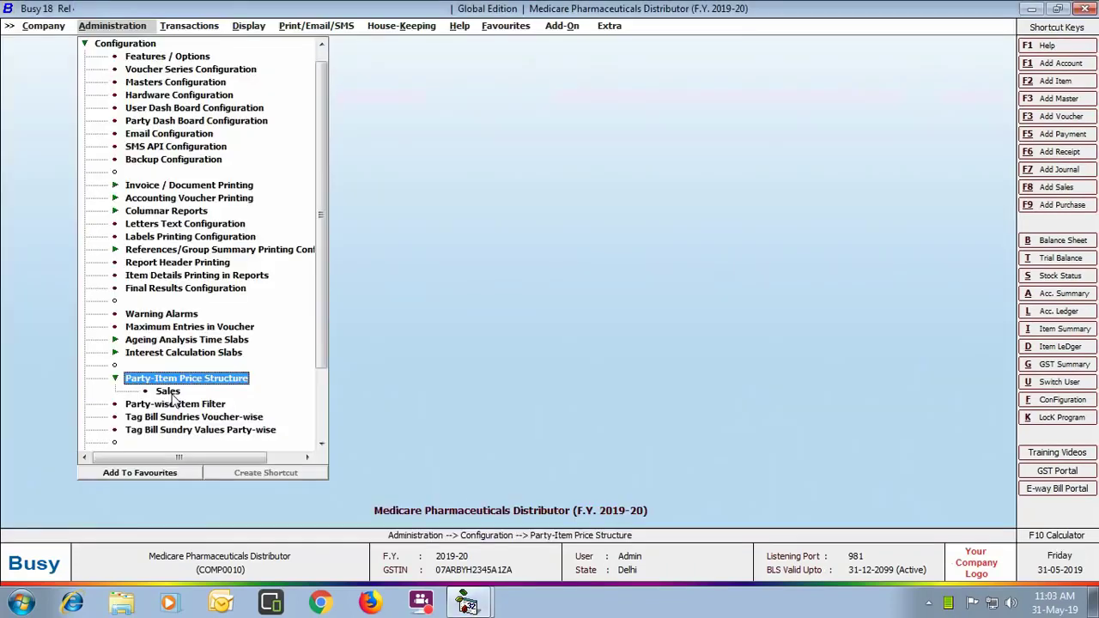
Step: Start a new Direct purchase voucher, type L/GST-5%, from supplier SK Medicare Pvt. Ltd
left_click(189, 25)
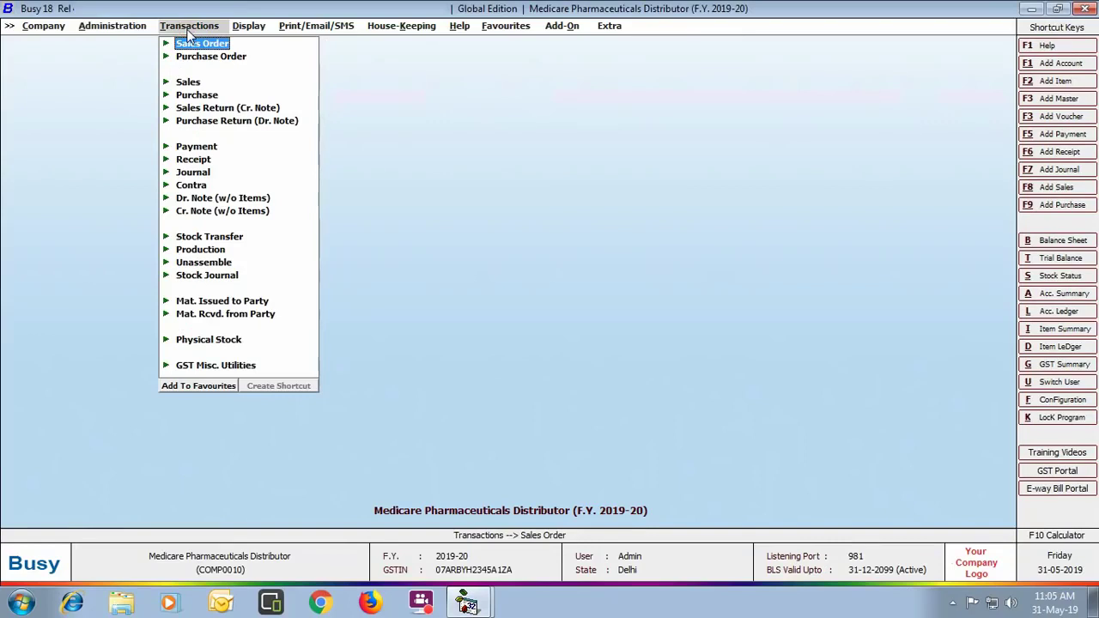
left_click(204, 95)
left_click(216, 109)
key("Return")
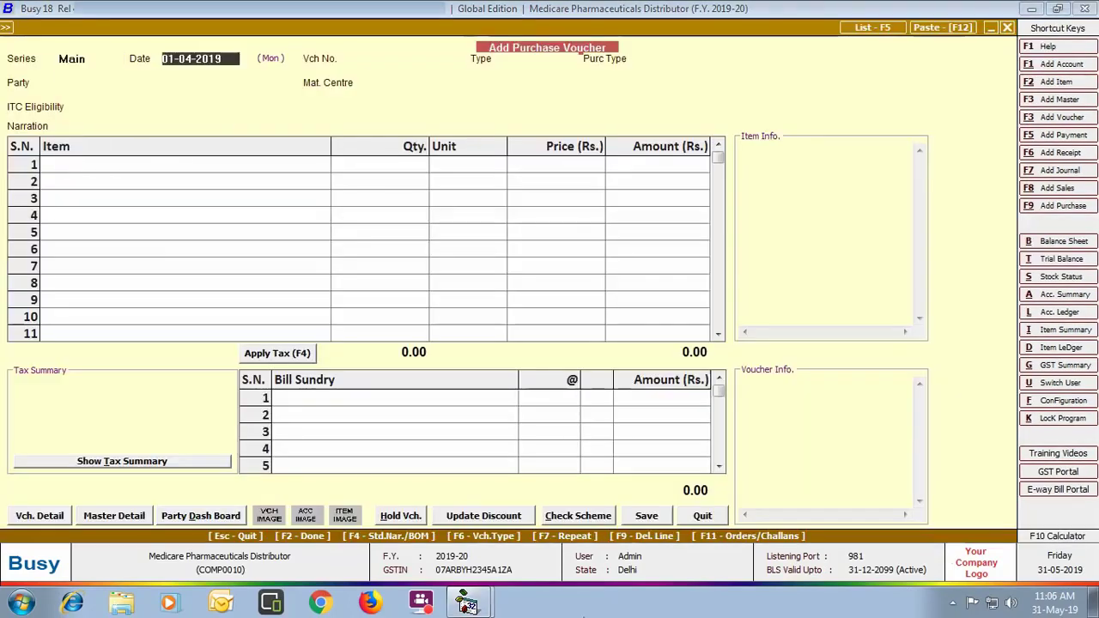
key("Return")
key("Return")
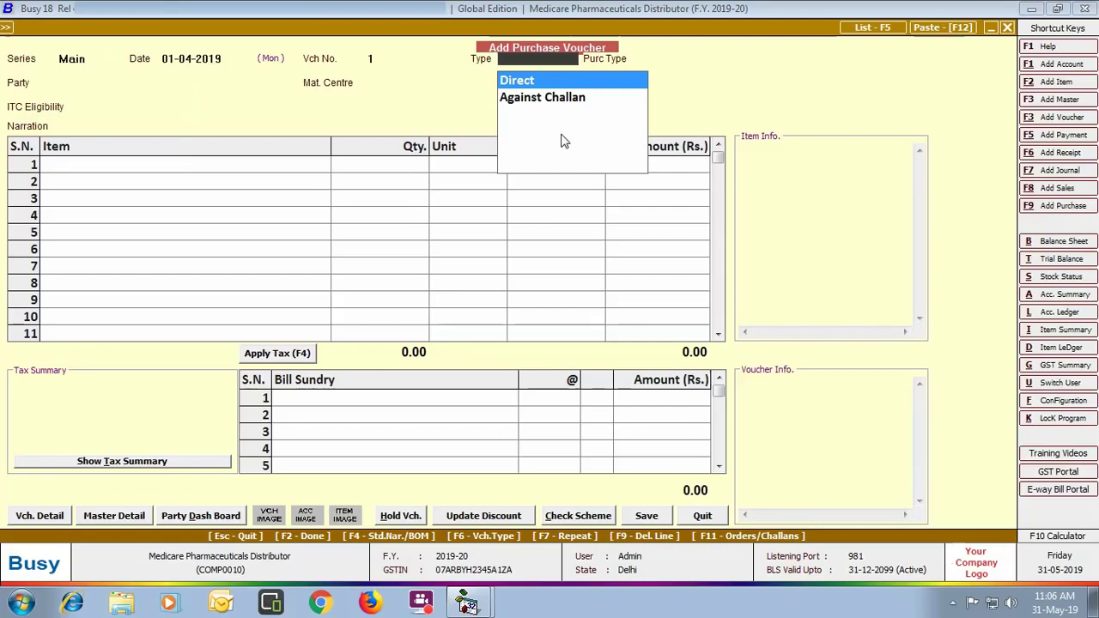
key("Return")
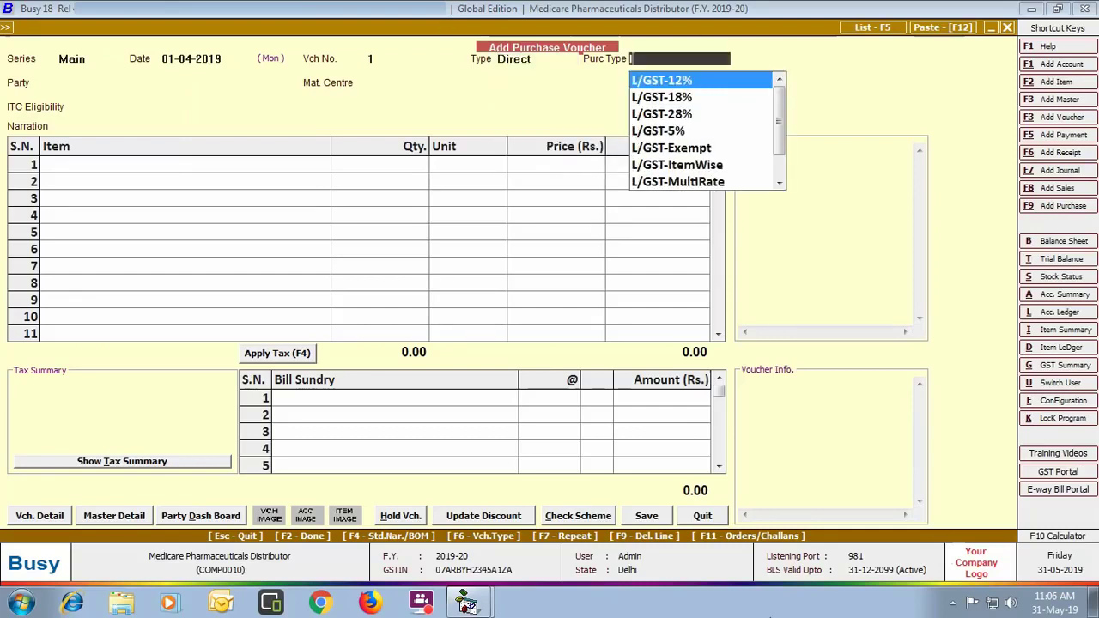
key("Down")
key("Down")
key("Down")
key("Return")
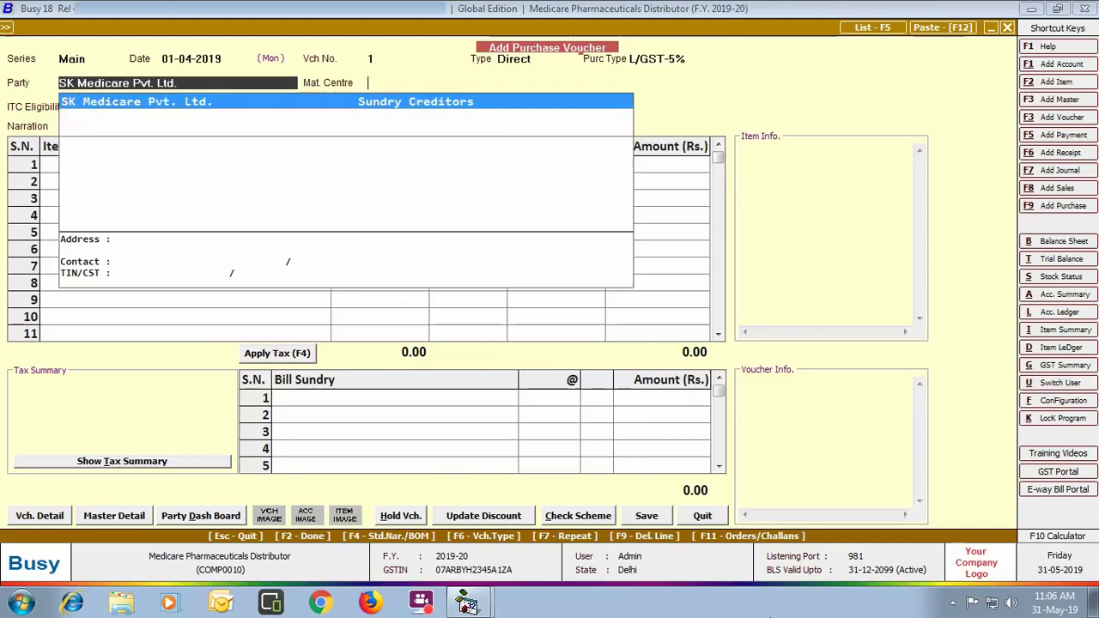
key("Return")
Step: Enter 5 boxes of Calpol 500 Mg from Main Store and open its batch details
key("Return")
key("Return")
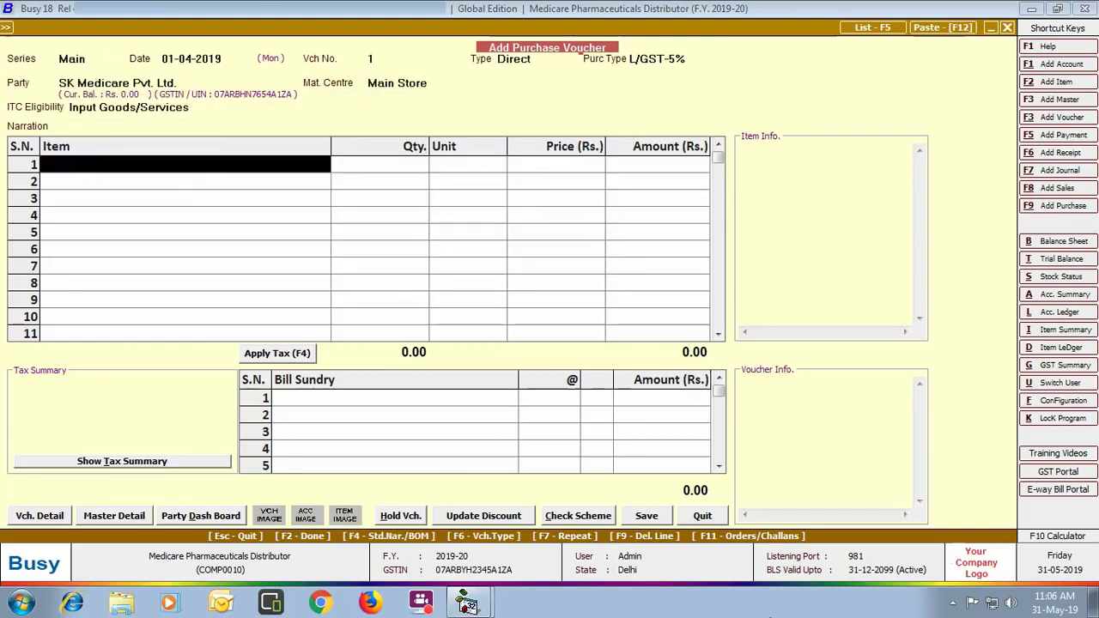
type("calpo")
key("Return")
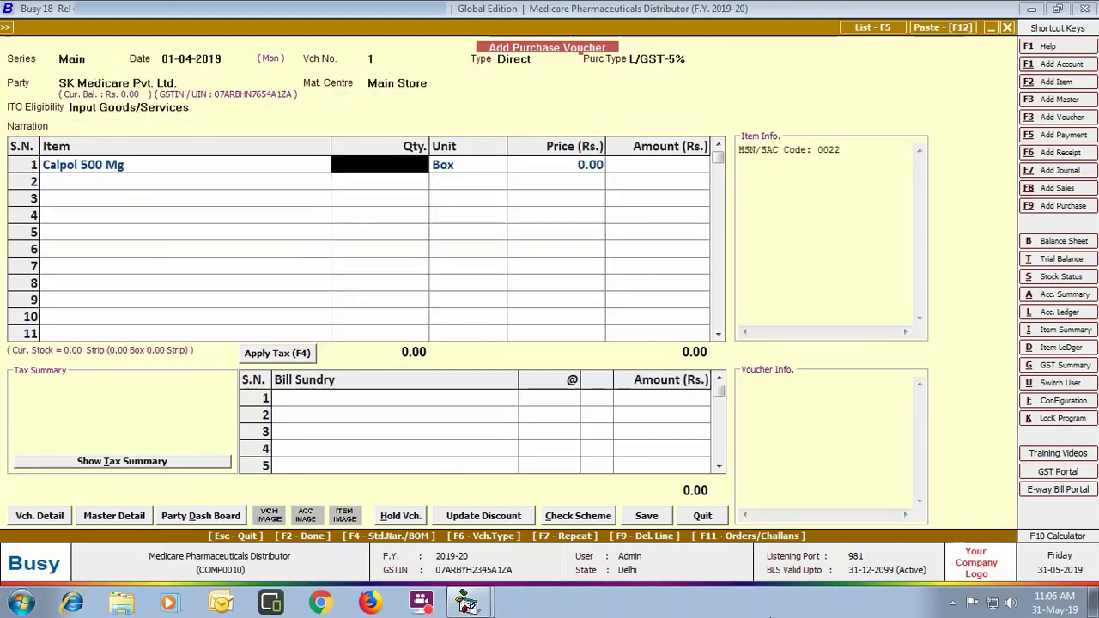
type("5")
key("Return")
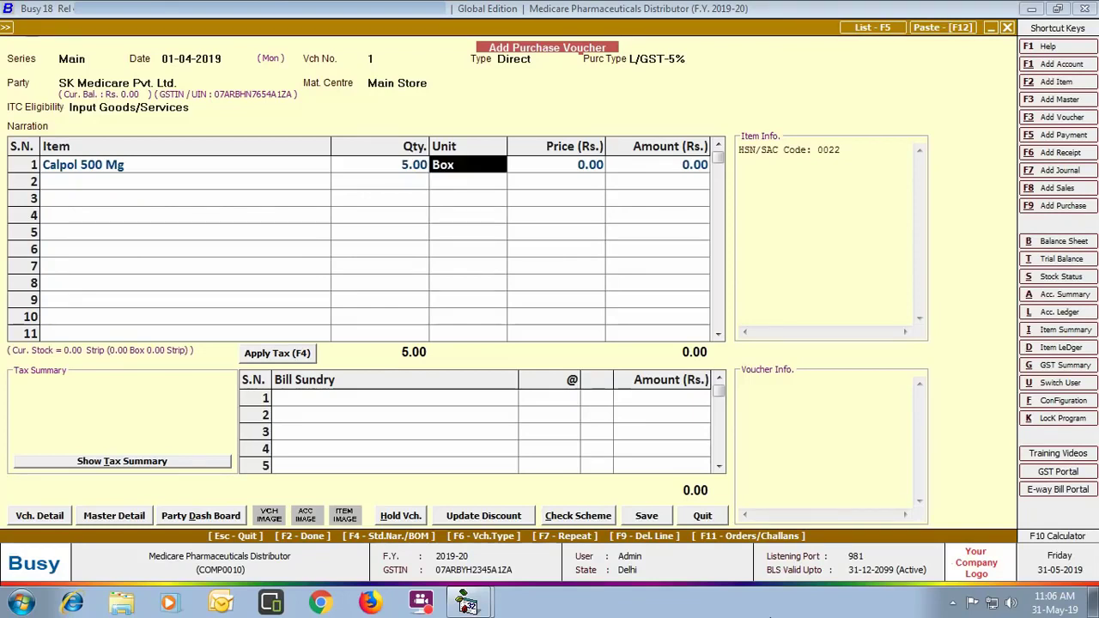
key("Return")
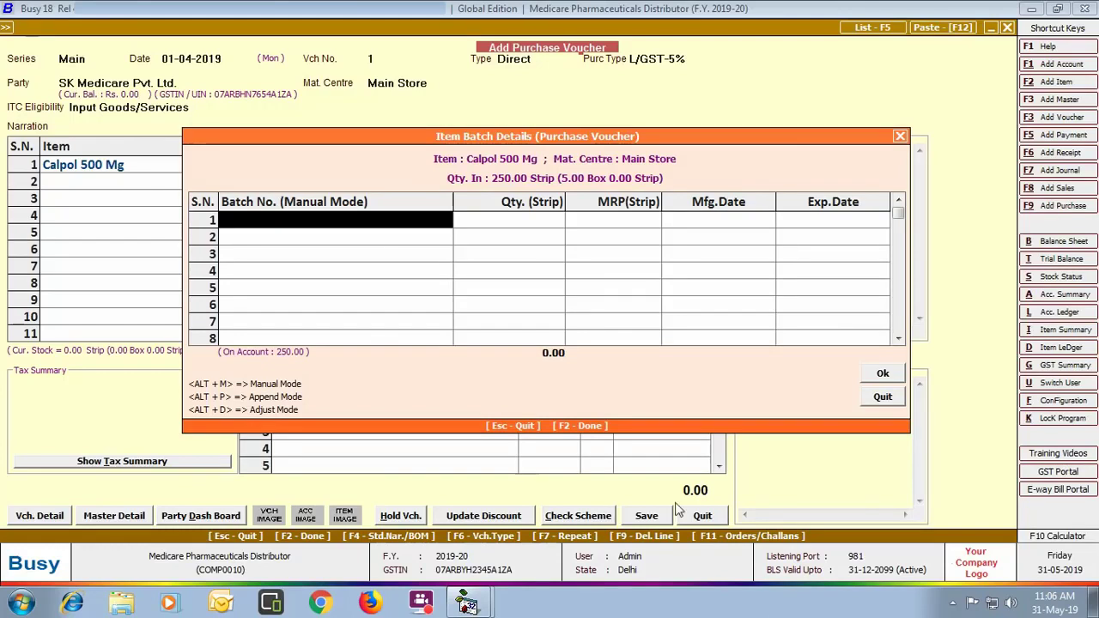
Step: Give Calpol batch PCM0042121 with MRP 14.09 and a price of 2500
type("P")
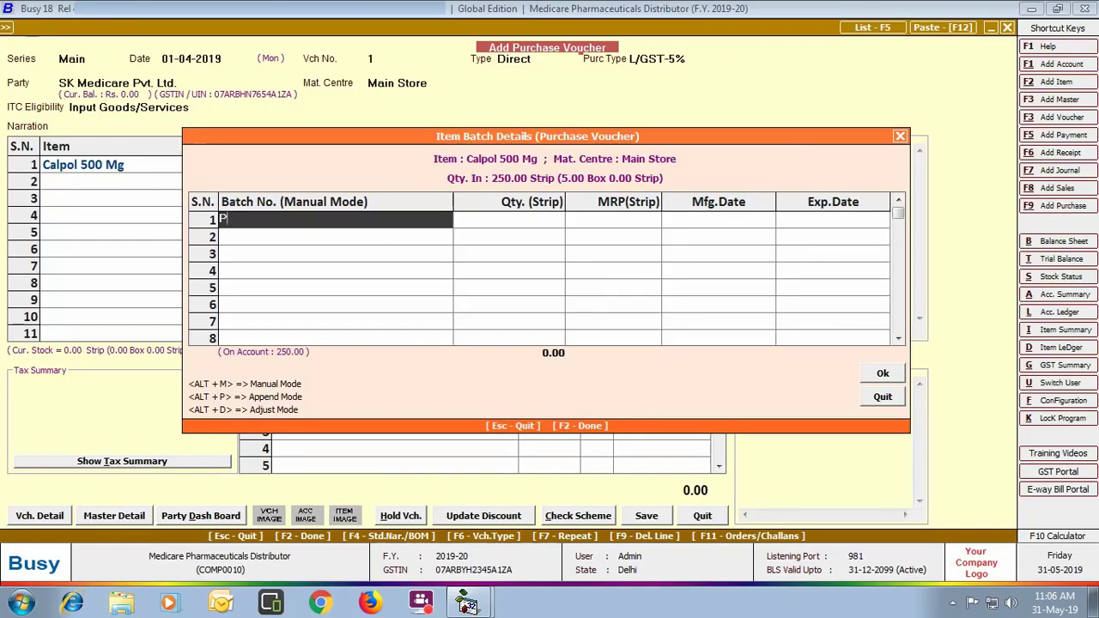
type("CM0042121")
key("Return")
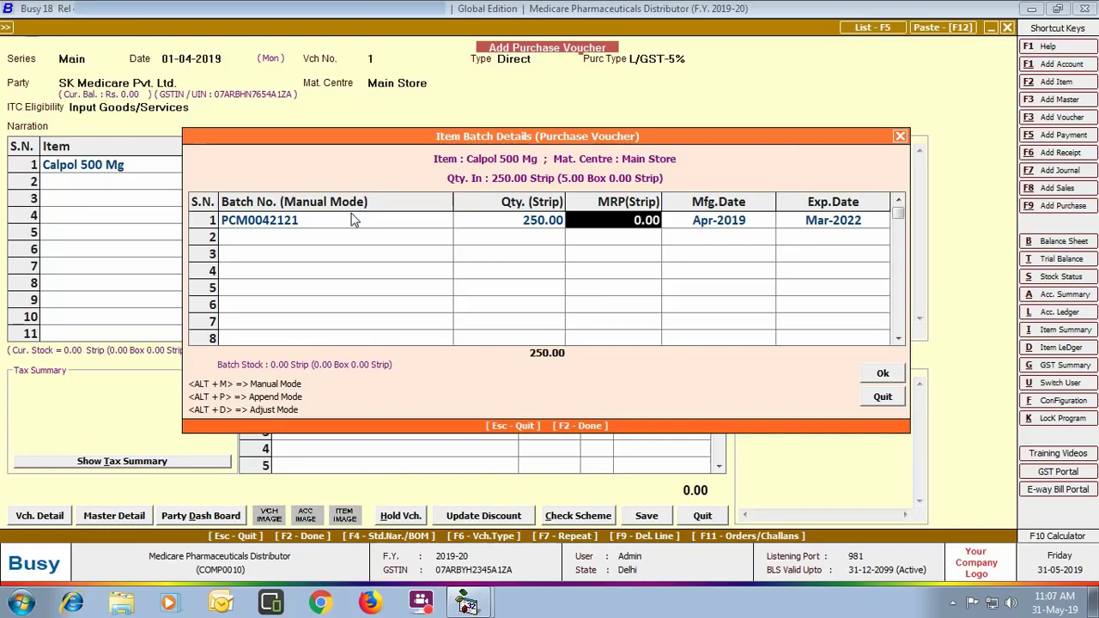
type("14.09")
key("Return")
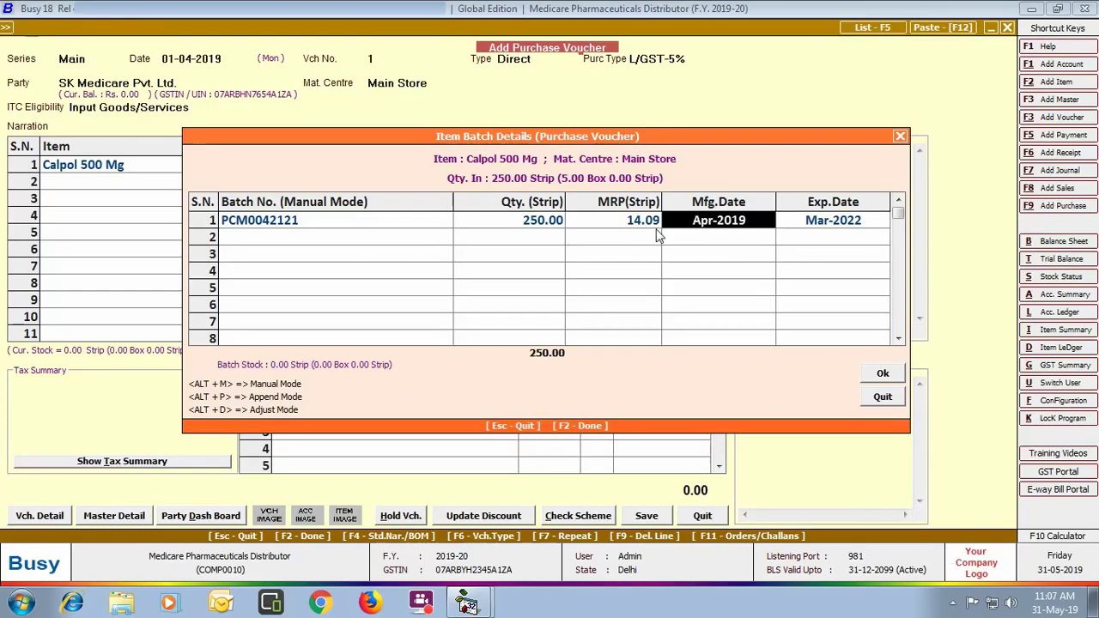
key("Return")
left_click(877, 378)
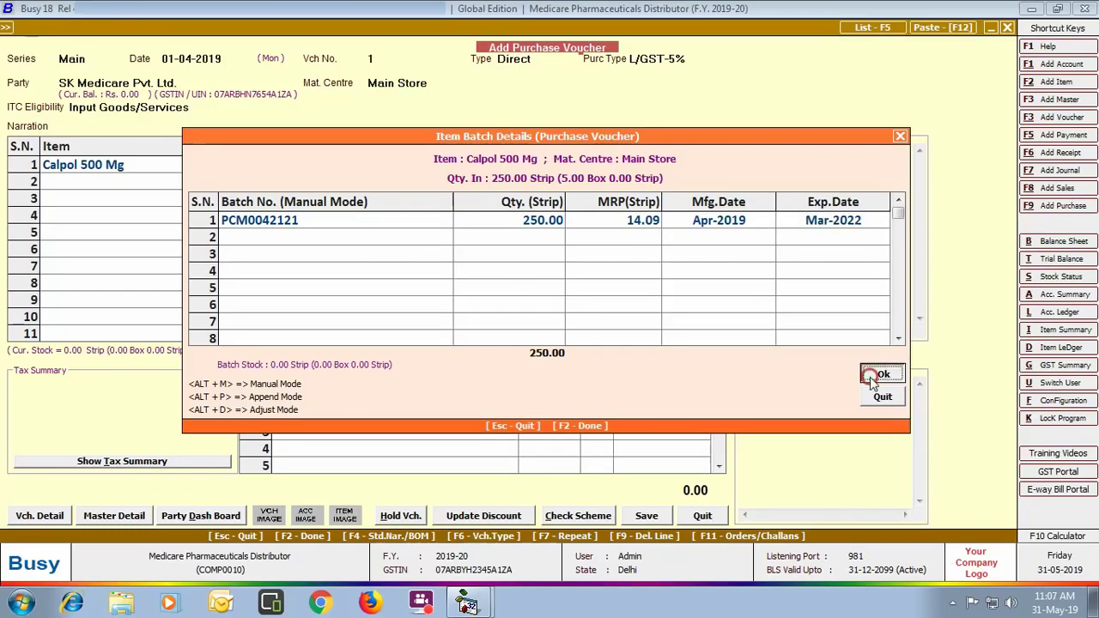
type("2500")
key("Return")
Step: Add 5 Crocin Advance, batch PCM0043131, MRP 14.23, at a price of 2750
key("Return")
type("cro")
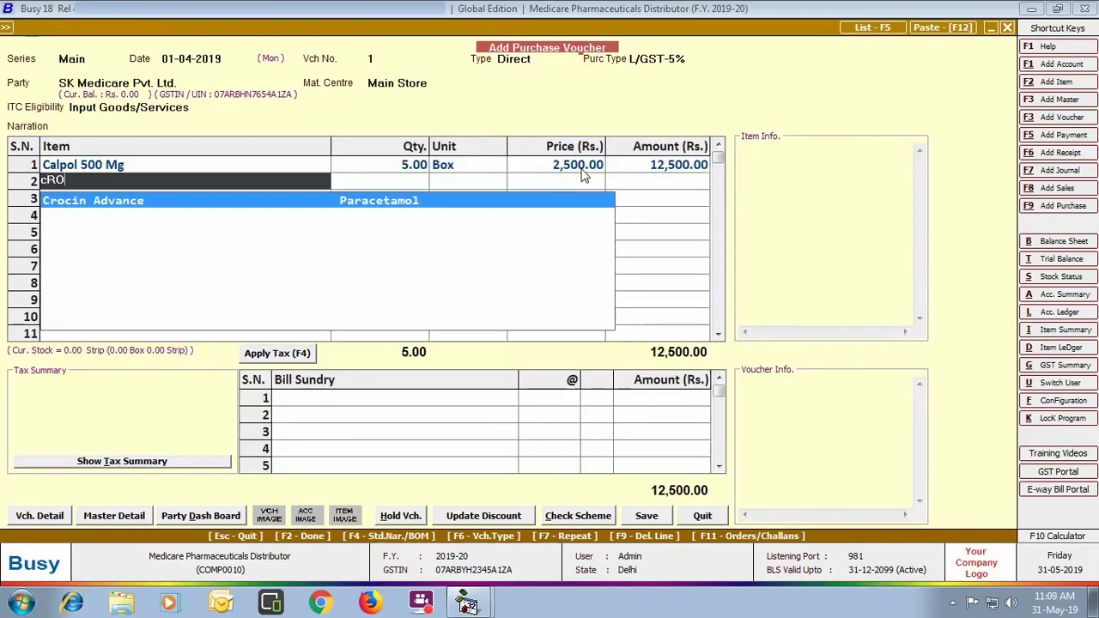
key("Return")
type("5")
key("Return")
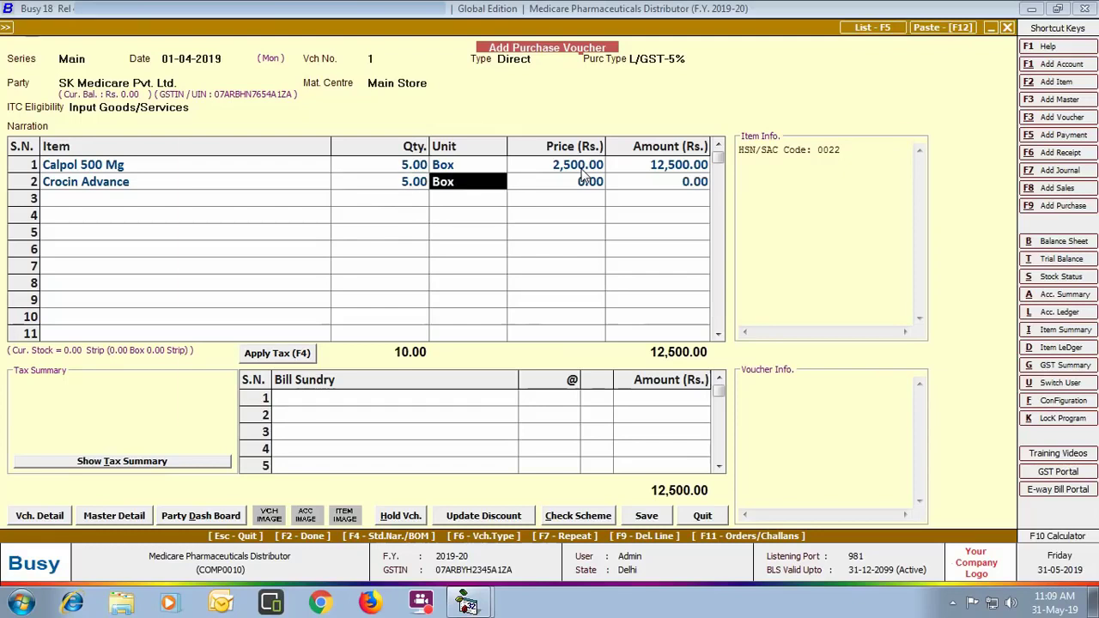
key("Return")
type("PCM0043131")
key("Return")
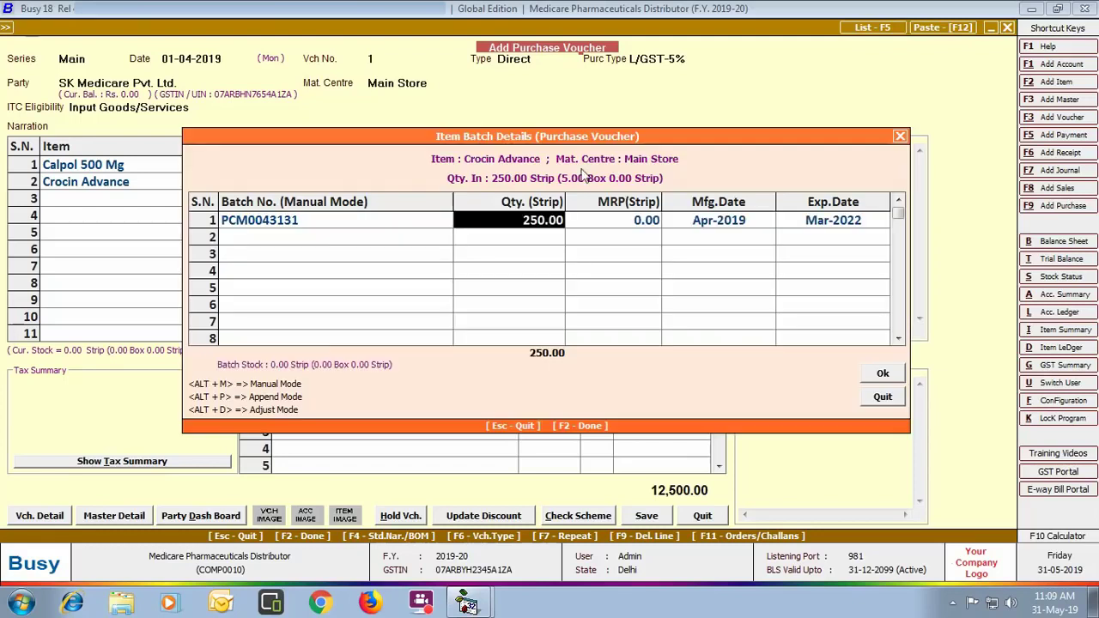
key("Return")
type("14.23")
key("Return")
key("Return")
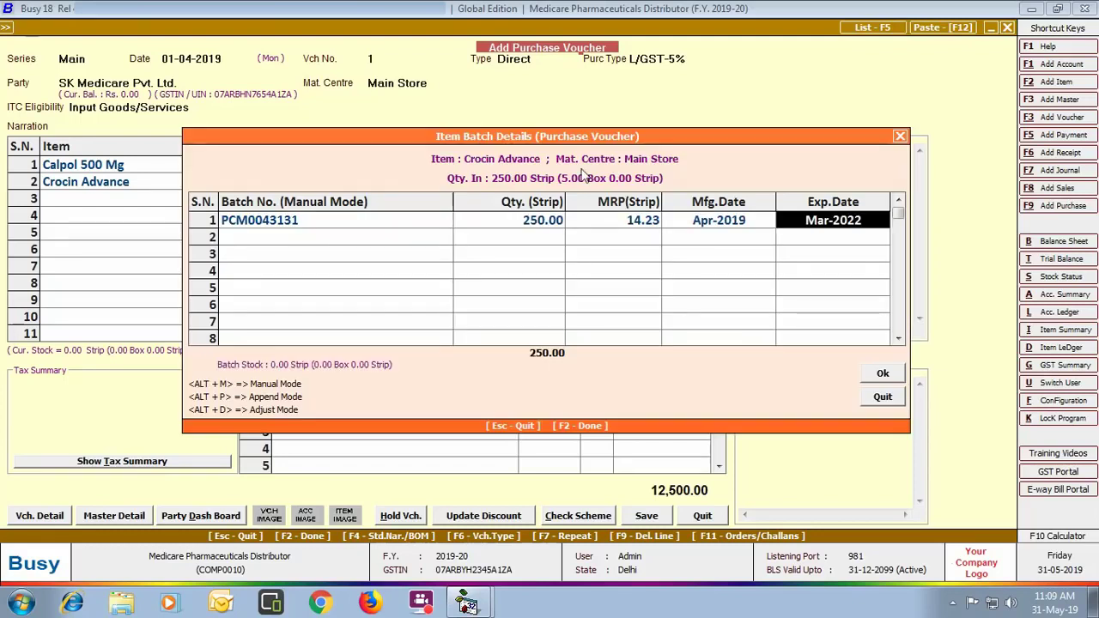
left_click(883, 371)
type("2750")
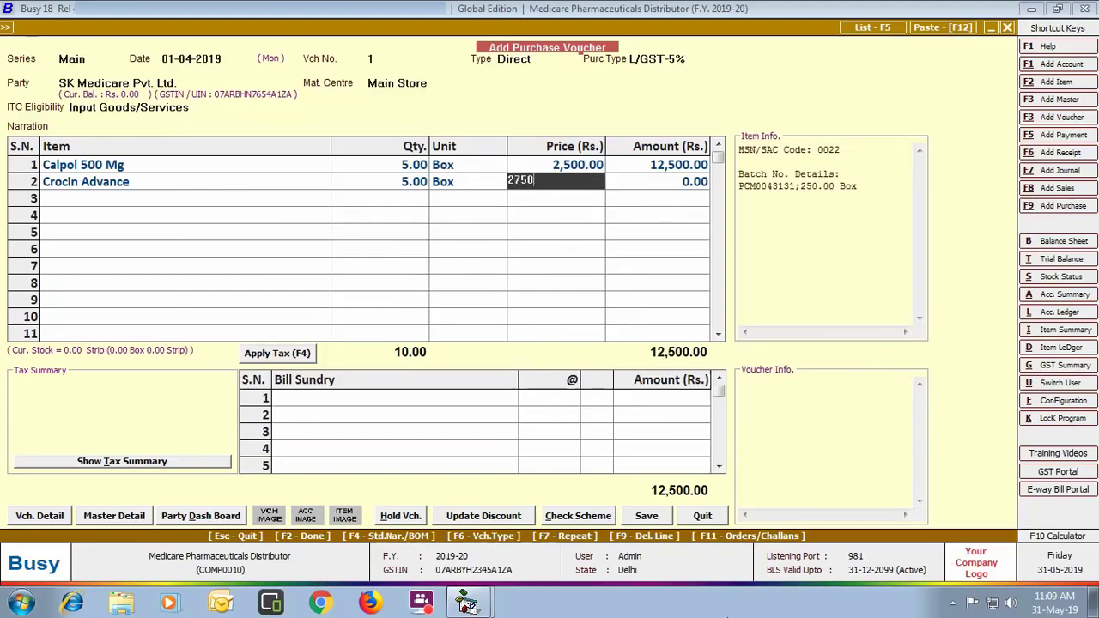
key("Return")
Step: Add 50 Levipil XR 1000 Mg, batch levera073101, MRP 300, price 40000, then apply 2.5% CGST and SGST
key("Return")
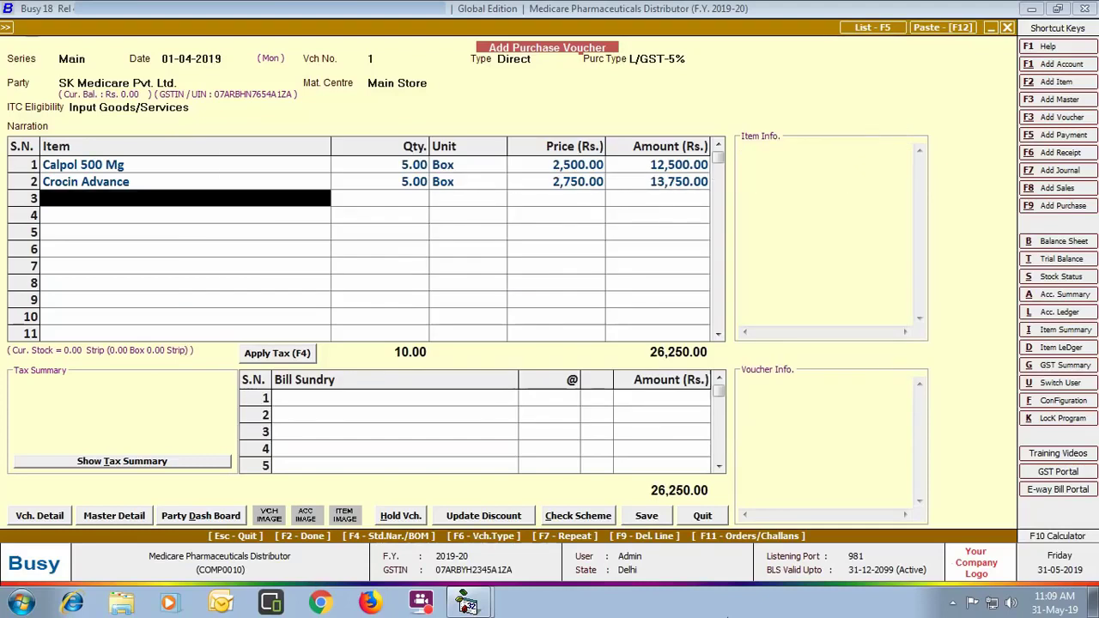
type("le")
key("Return")
type("50")
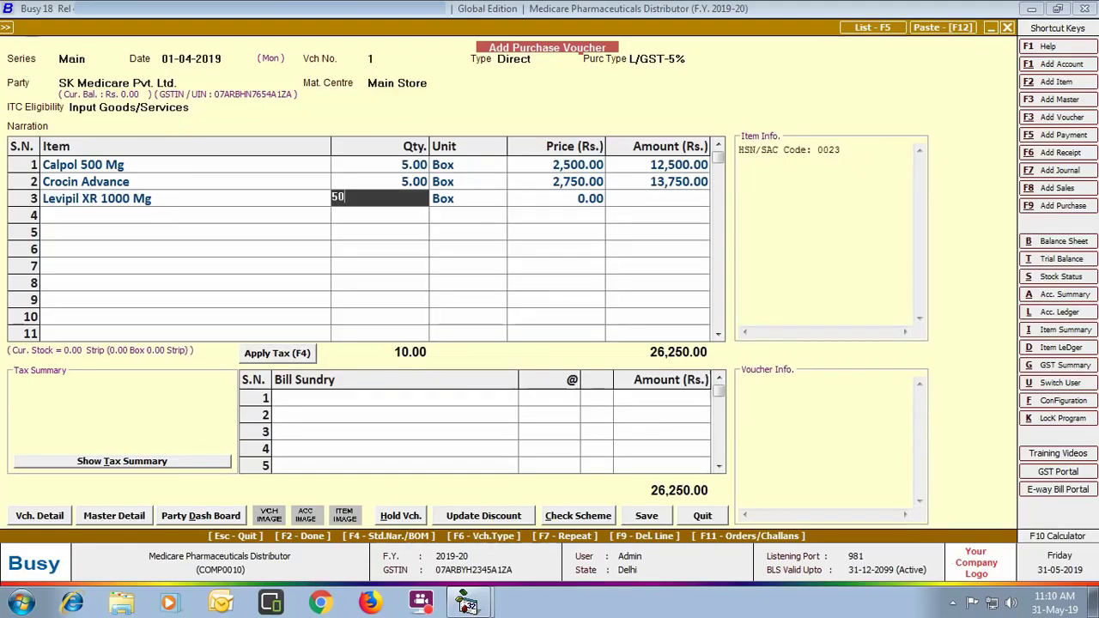
key("Return")
key("Return")
type("levera073101")
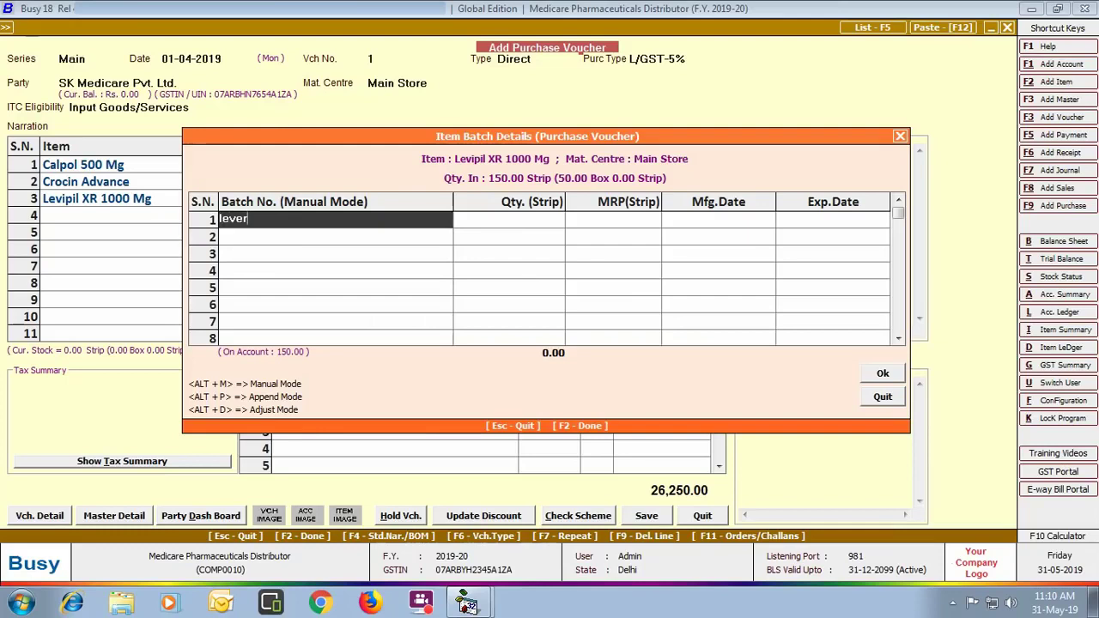
key("Return")
key("Return")
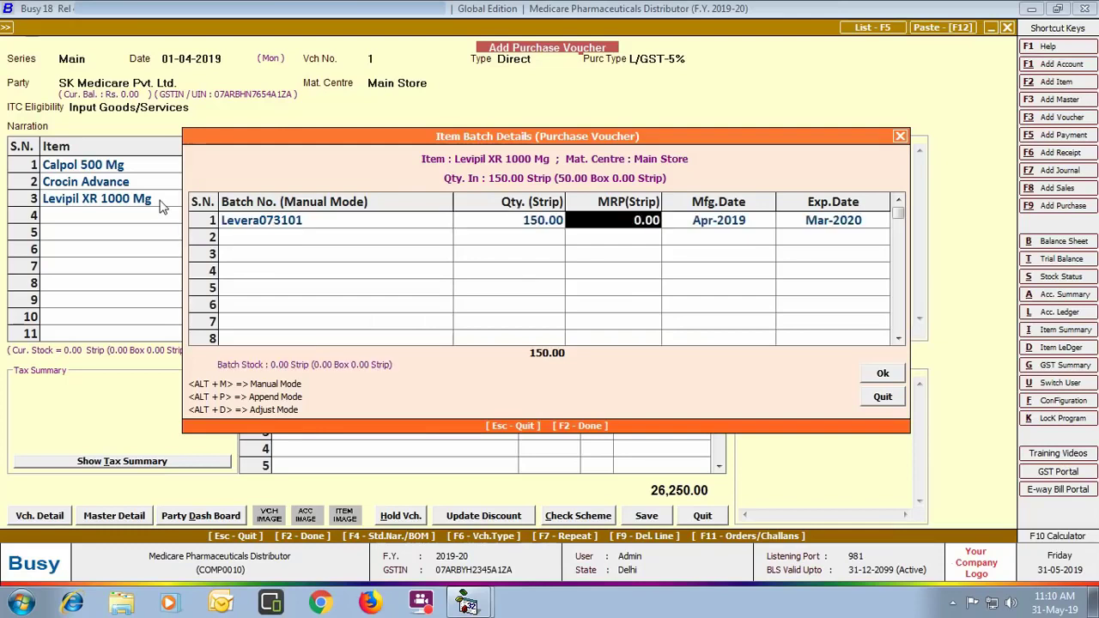
type("300")
key("Return")
key("Return")
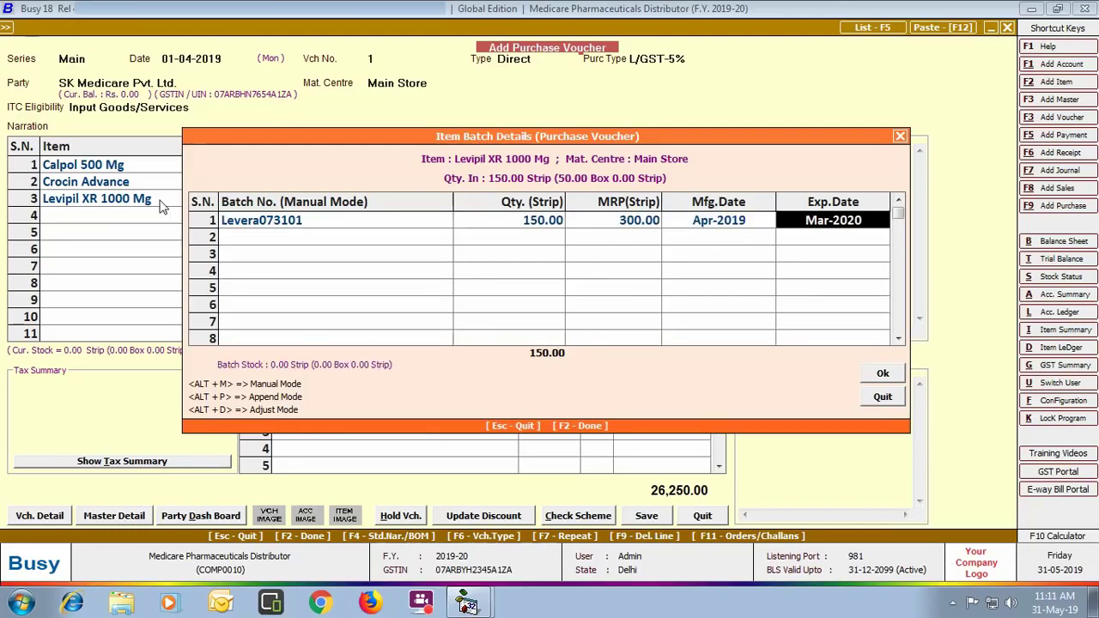
key("Return")
key("Return")
type("40000")
key("Return")
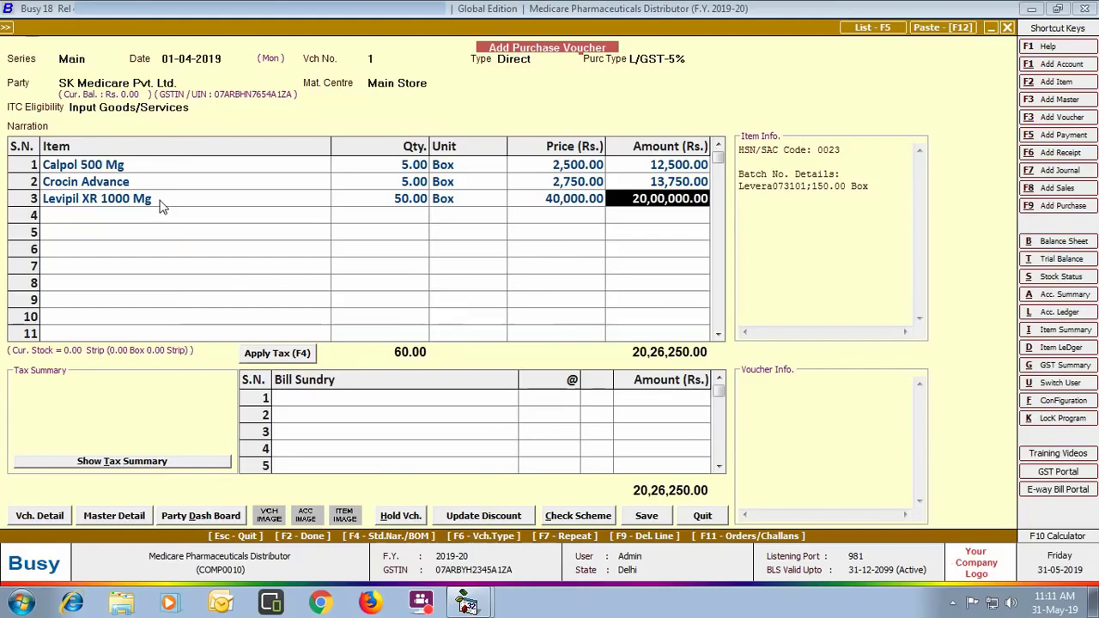
key("Return")
key("Return")
key("F4")
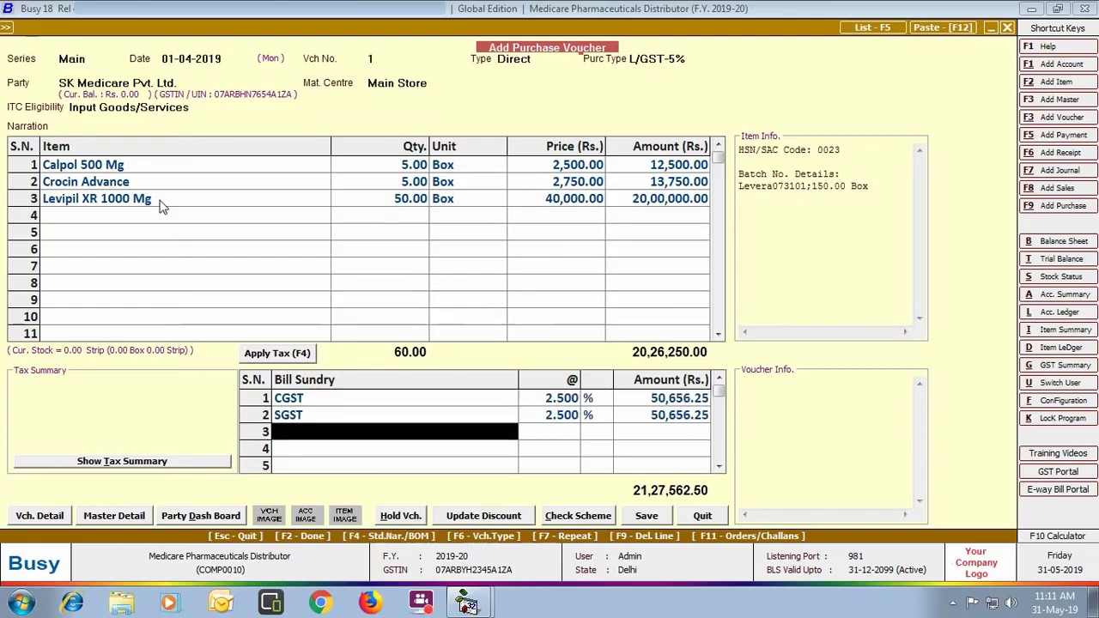
Step: Save the purchase voucher with bill reference SKMedi/01, accepting the GST and salesman dialogs
left_click(647, 515)
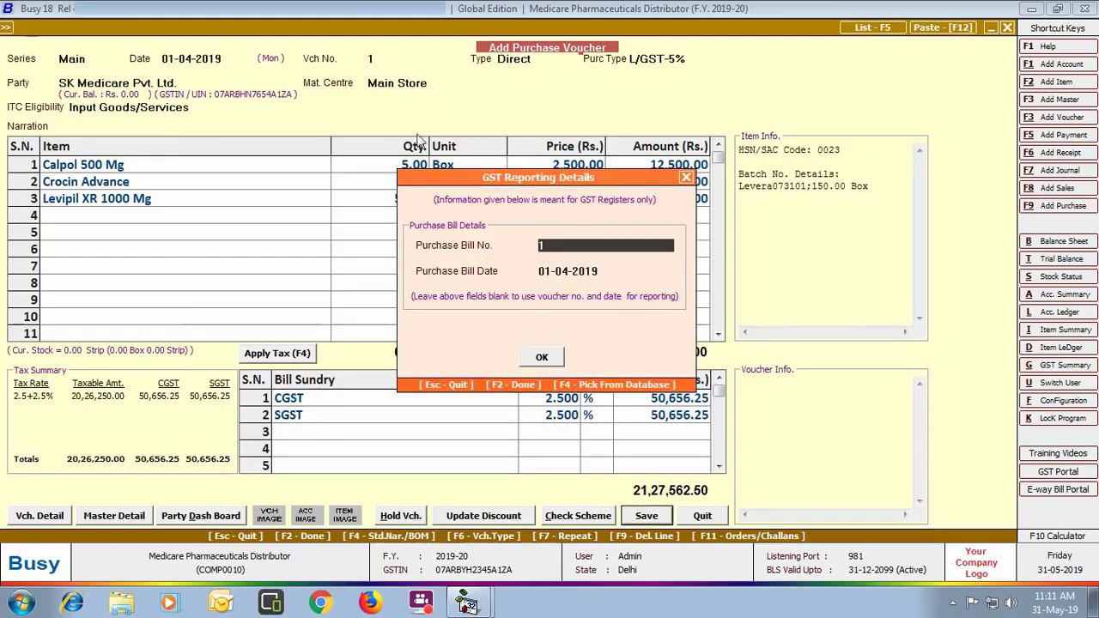
left_click(541, 357)
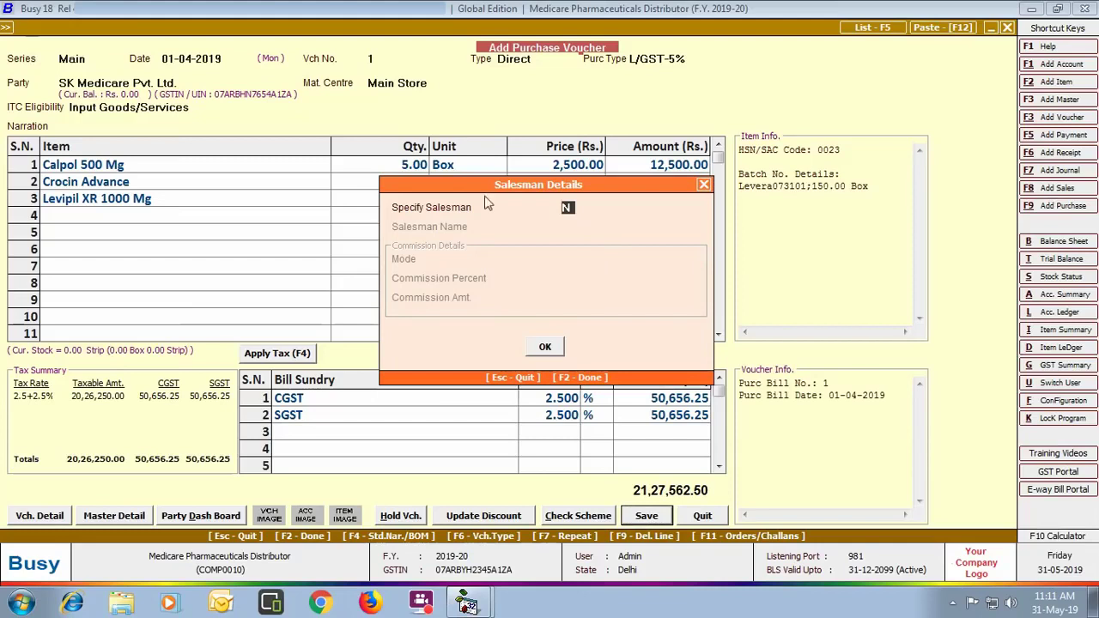
left_click(541, 346)
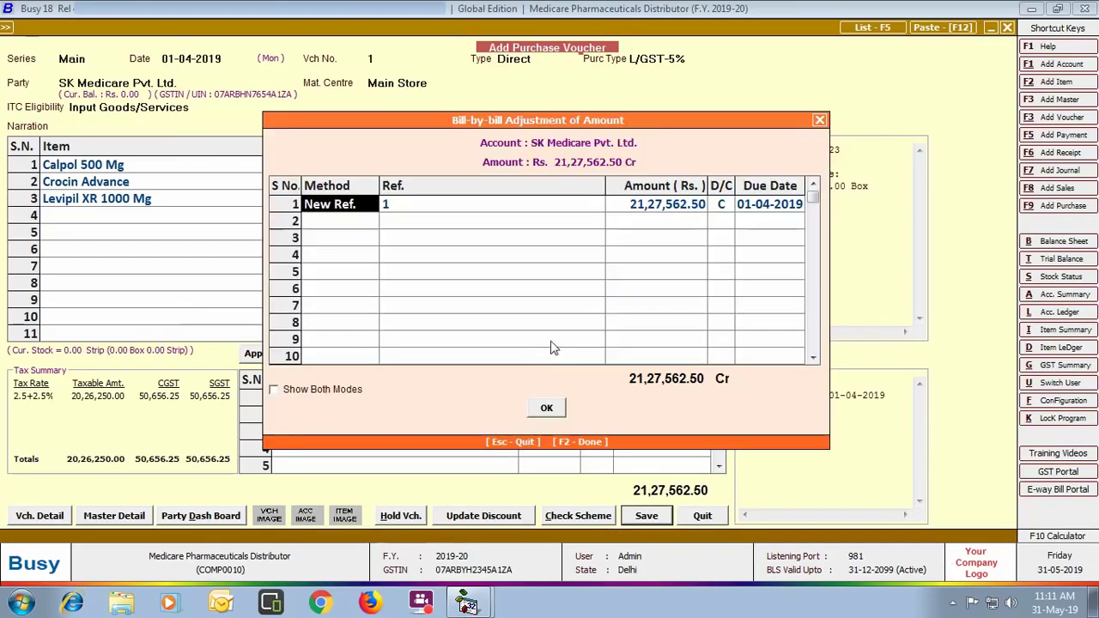
left_click(436, 212)
type("SKMedi/01")
key("Return")
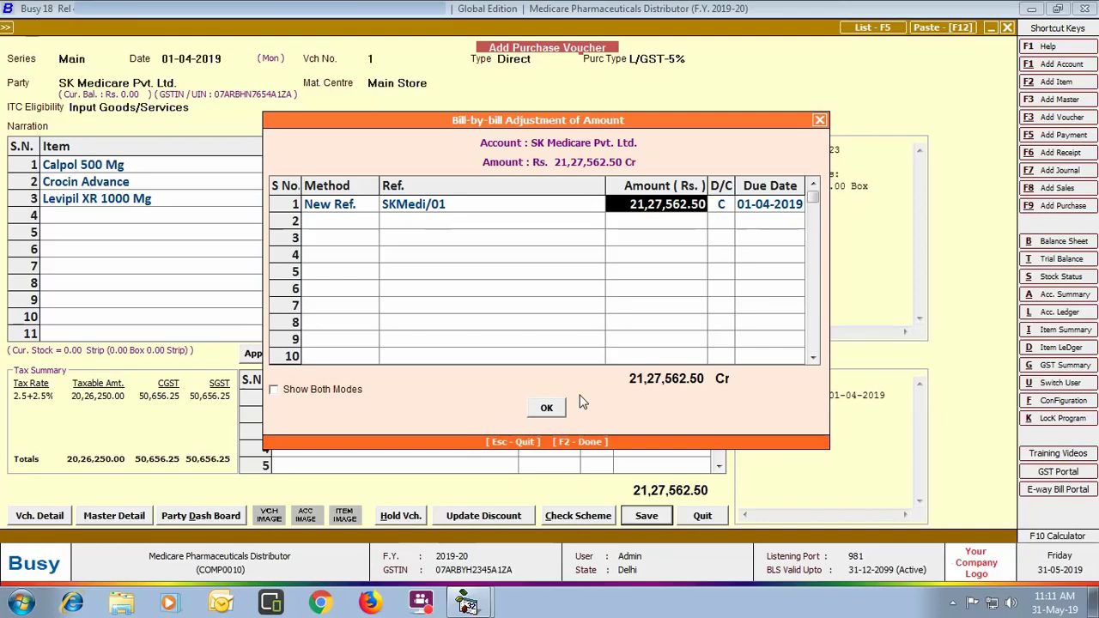
left_click(554, 408)
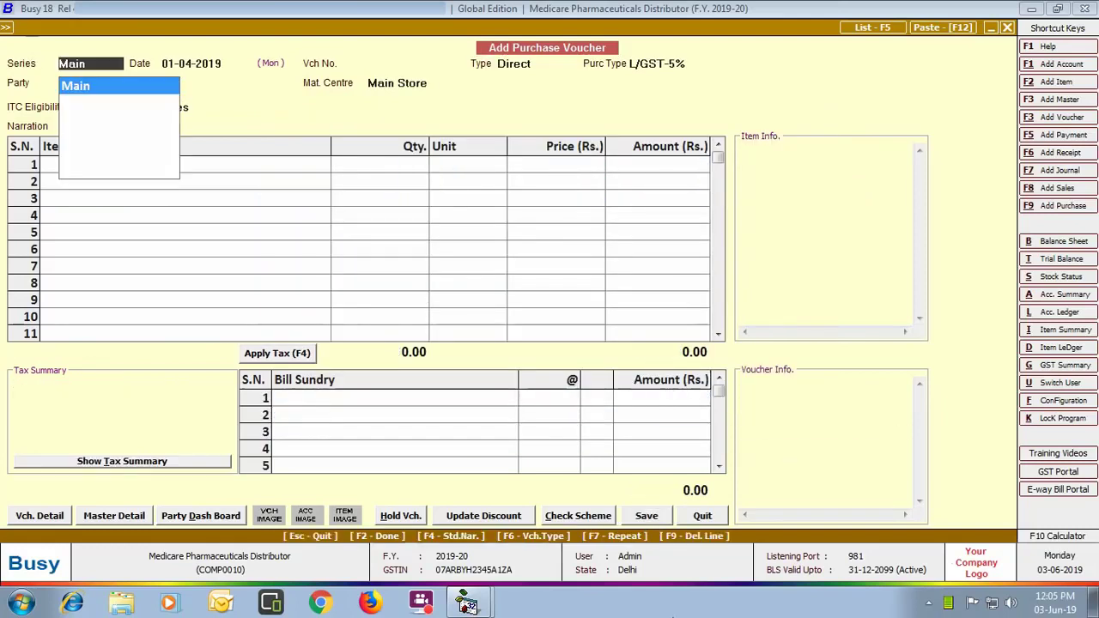
Step: Close the blank purchase voucher and start a Main-series sales order dated 10-04-2019
left_click(702, 515)
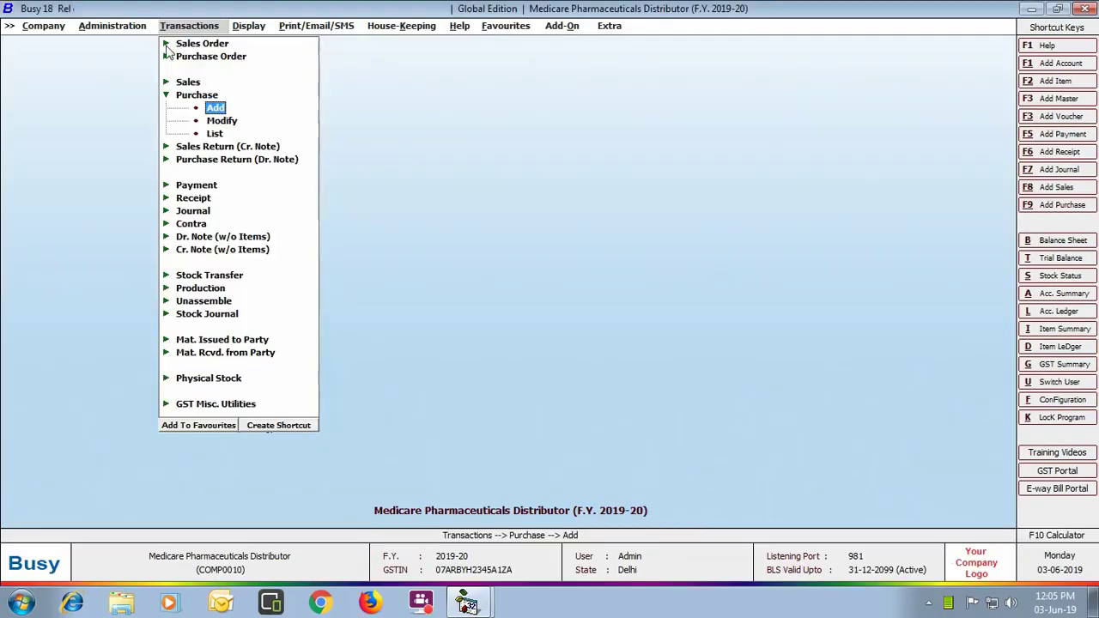
left_click(193, 43)
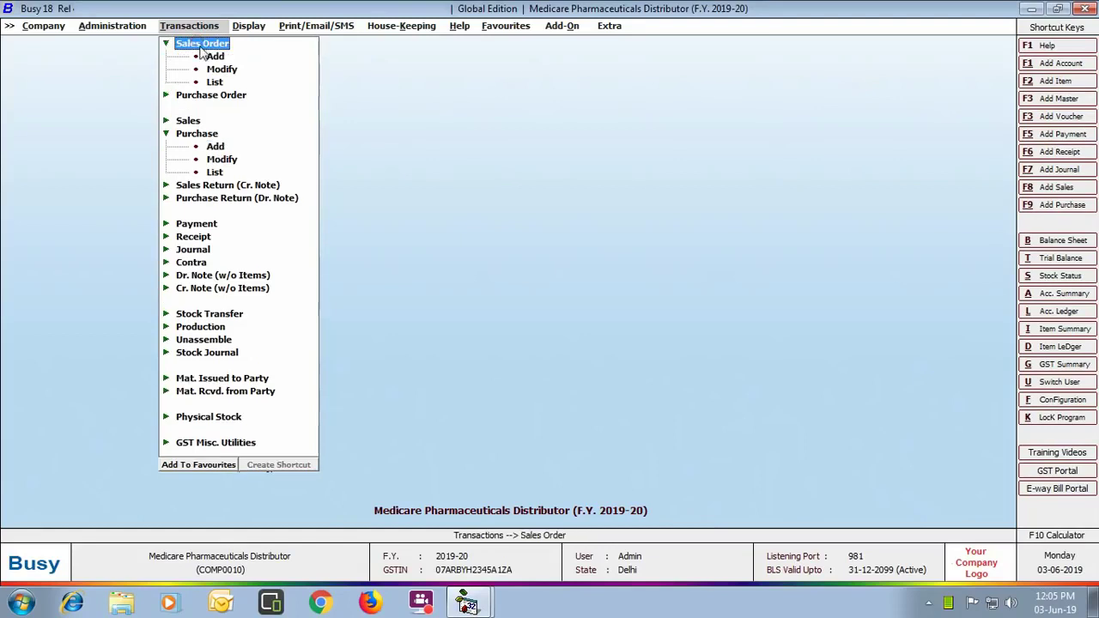
left_click(206, 56)
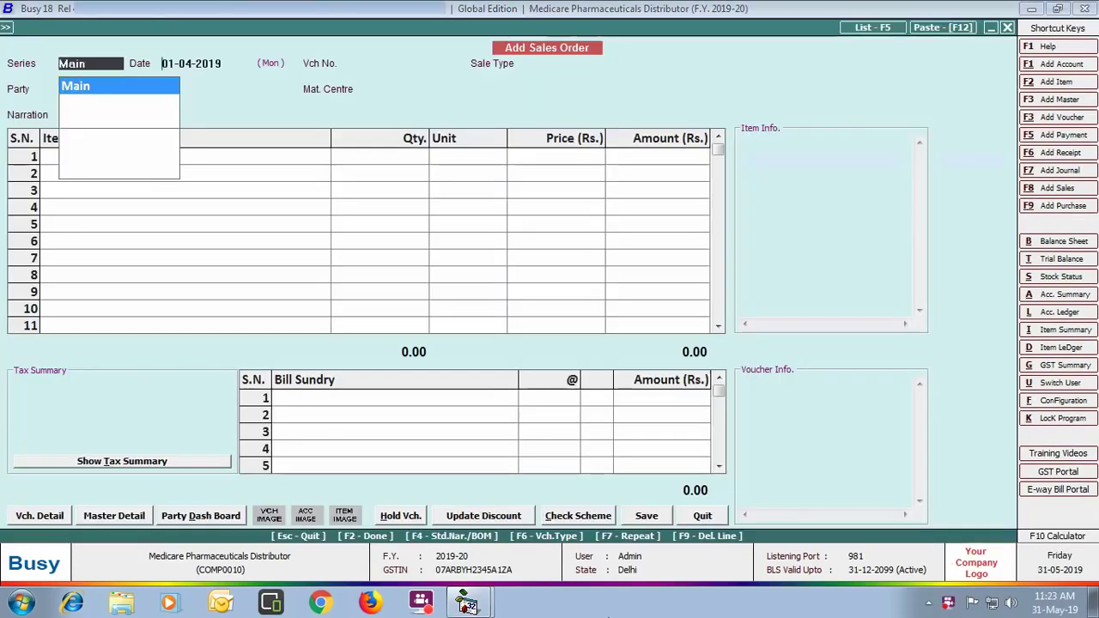
key("Return")
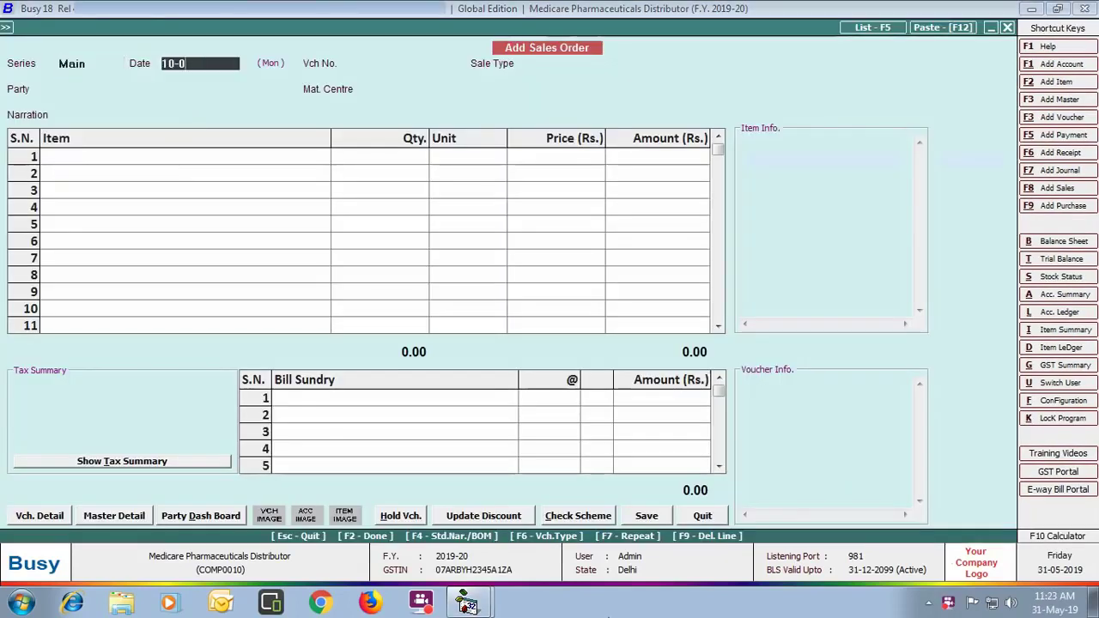
type("10-4")
key("Return")
key("Return")
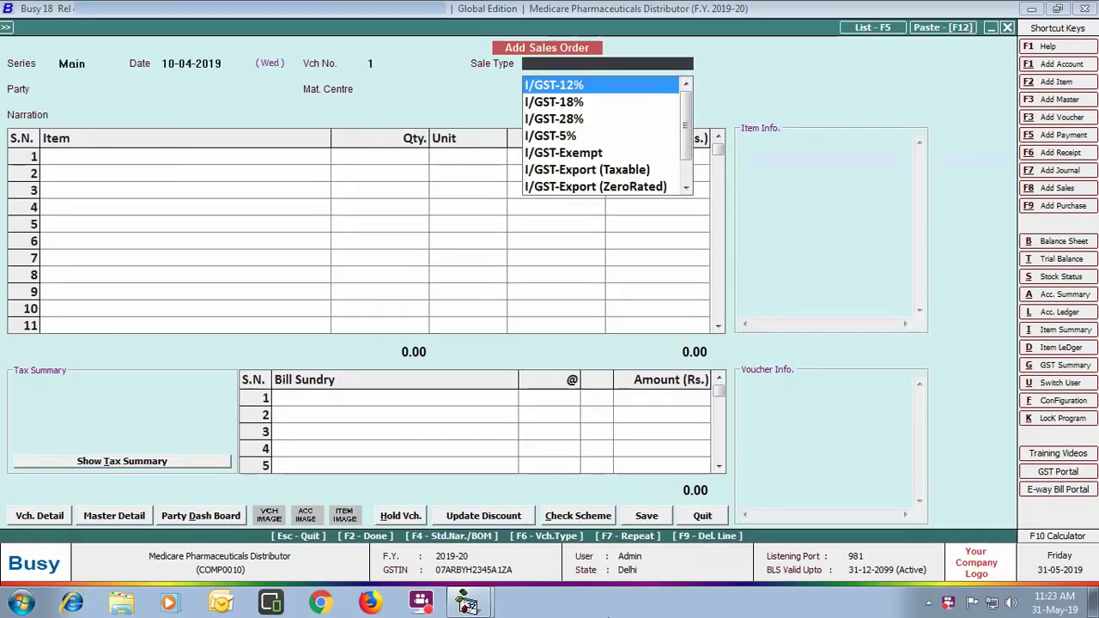
Step: Set sale type L/GST-5%, party Shiv Medicos, and Calpol 500 Mg as the first item
type("l")
key("Down")
key("Down")
key("Down")
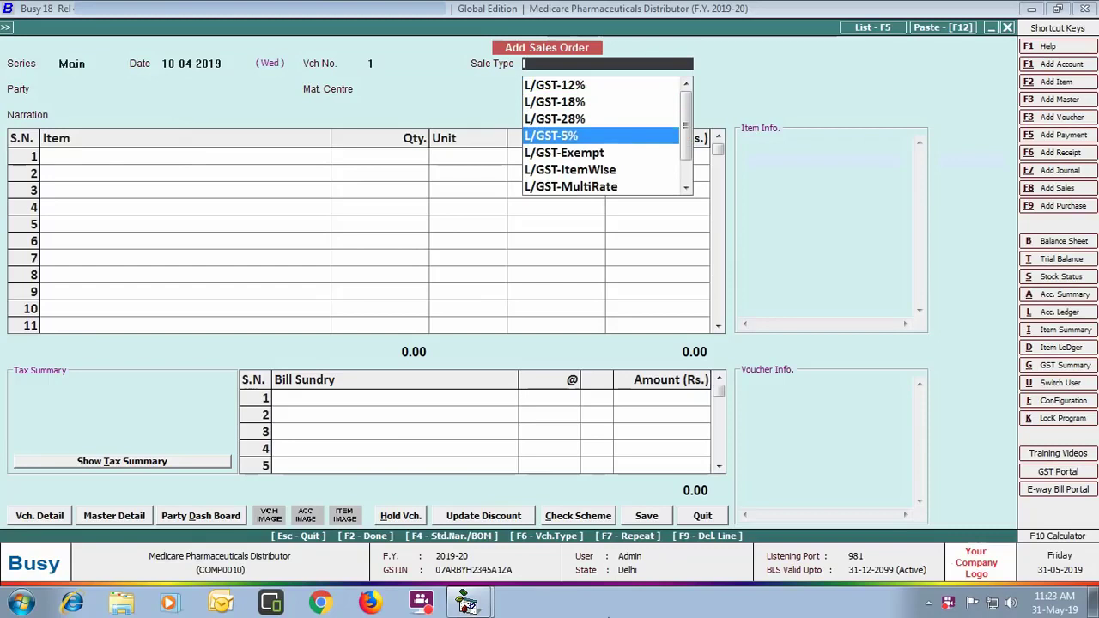
key("Return")
key("Down")
key("Down")
key("Down")
key("Down")
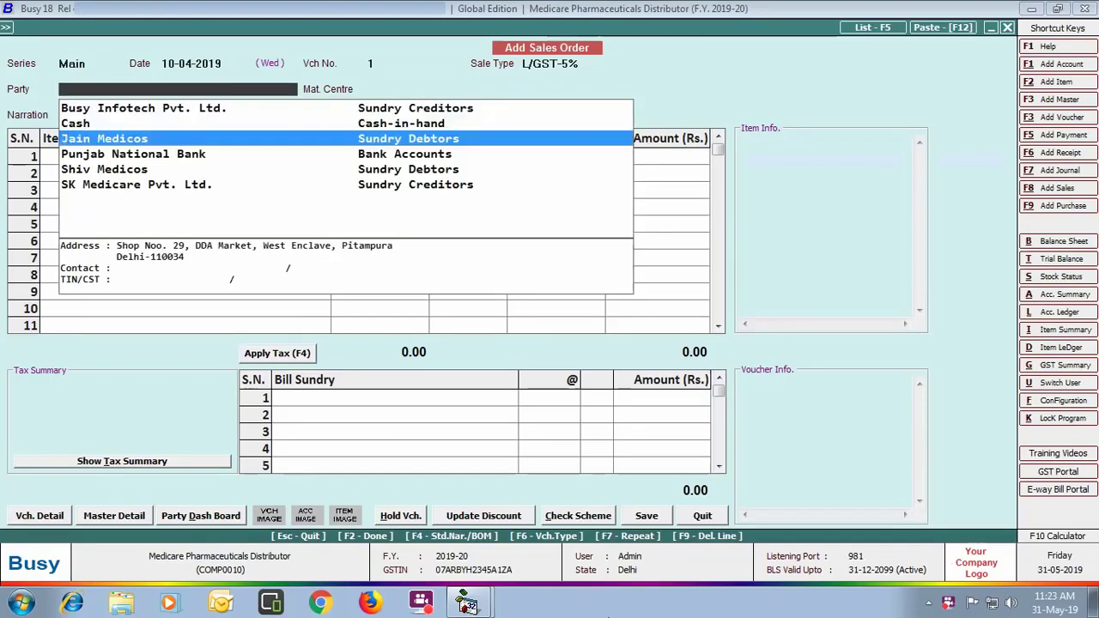
key("Return")
key("Return")
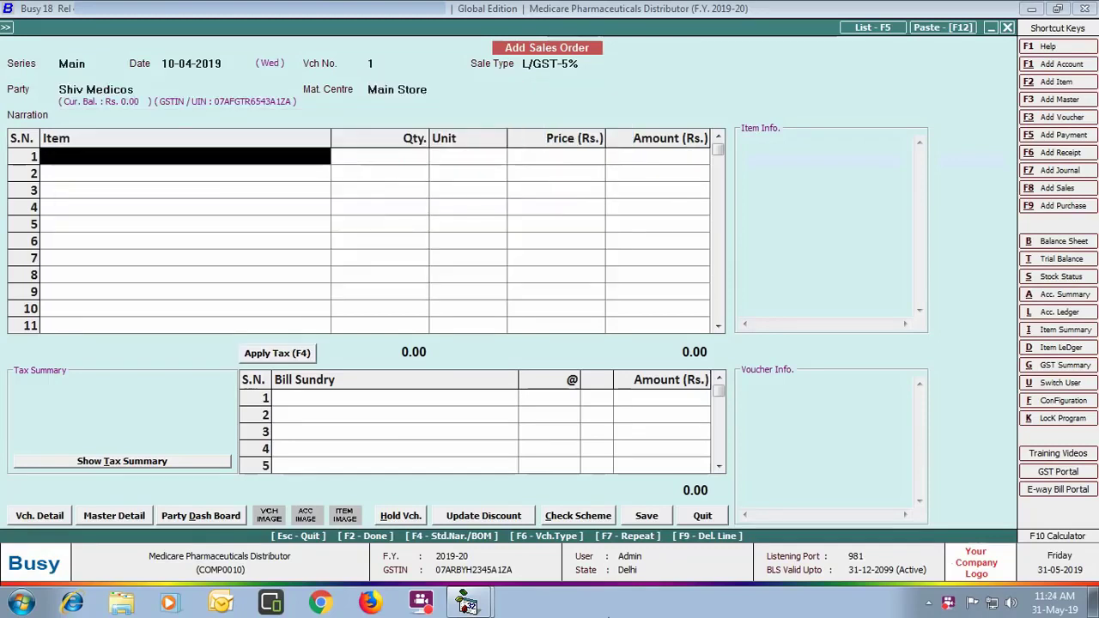
type("calpol")
key("Return")
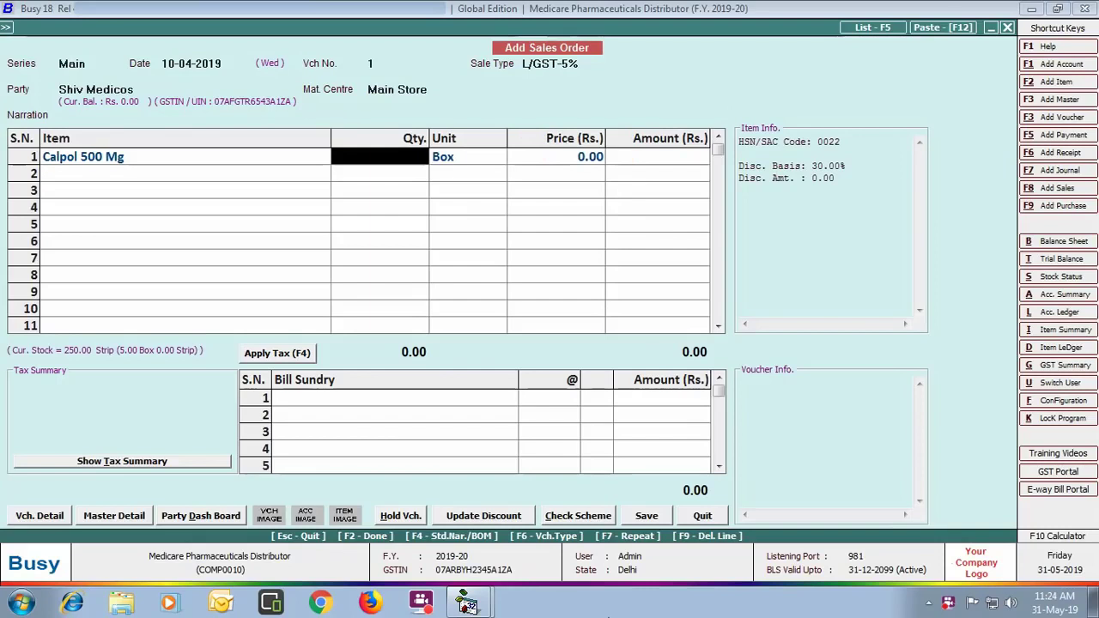
Step: Enter 2 boxes of Calpol 500 Mg at 704.50 per box with the 30% discount
type("2")
key("Return")
key("Return")
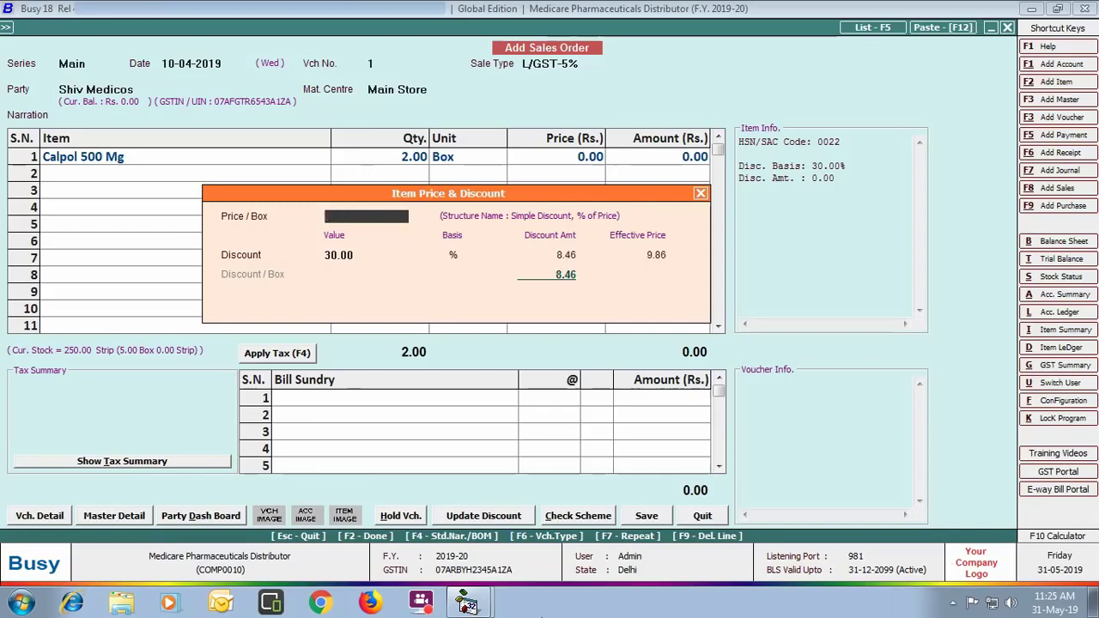
type("704.5")
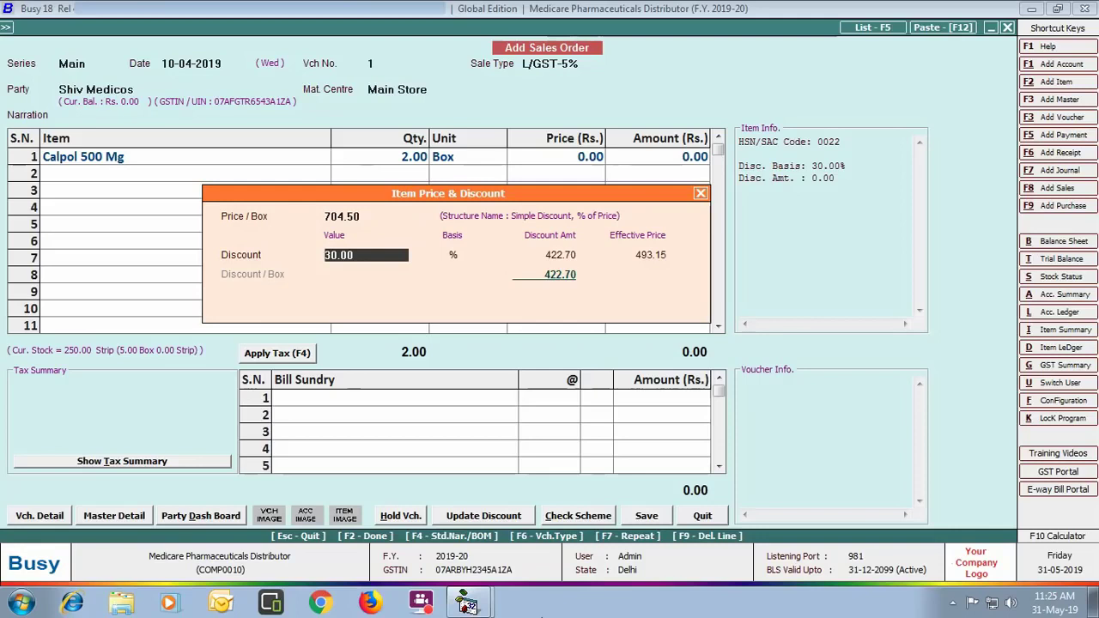
key("Return")
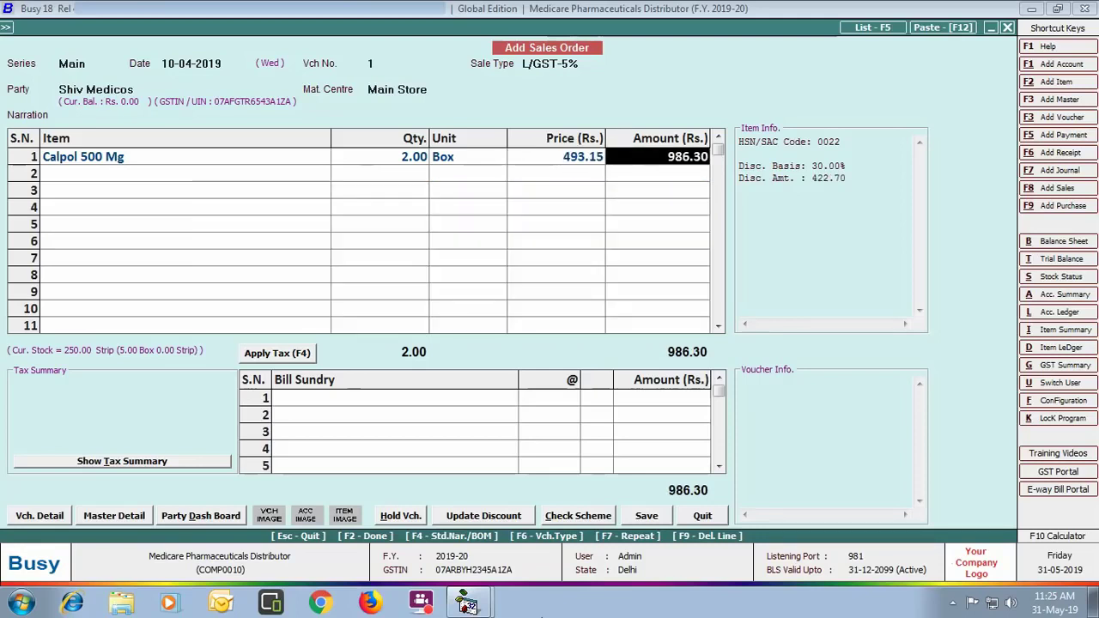
left_click(31, 521)
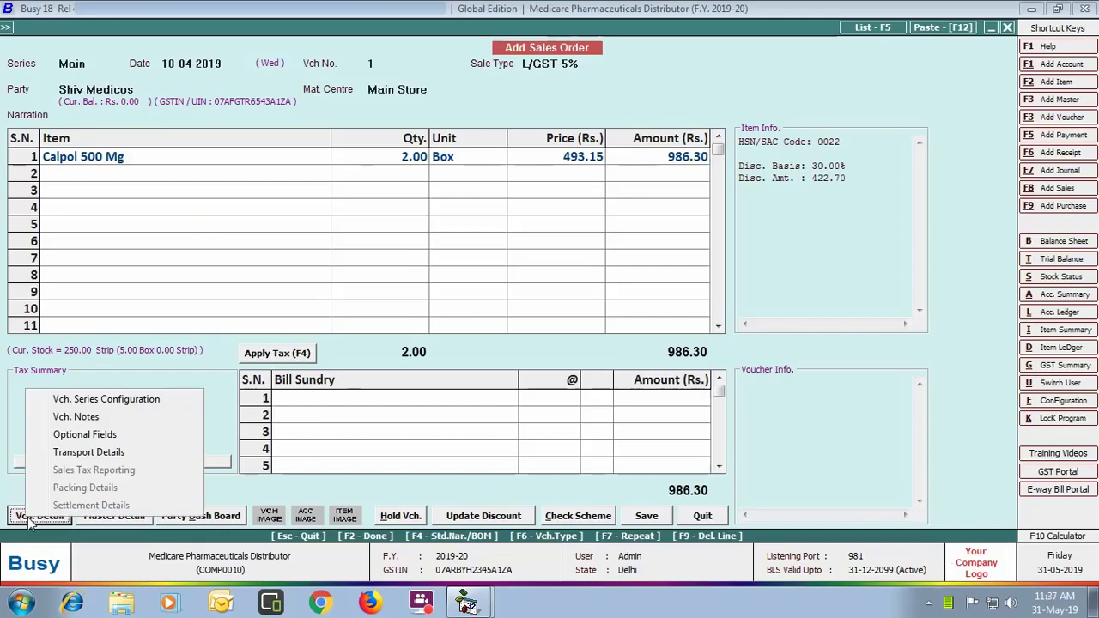
Step: Check the voucher configuration of the Sales Order Main series, then close it
left_click(60, 399)
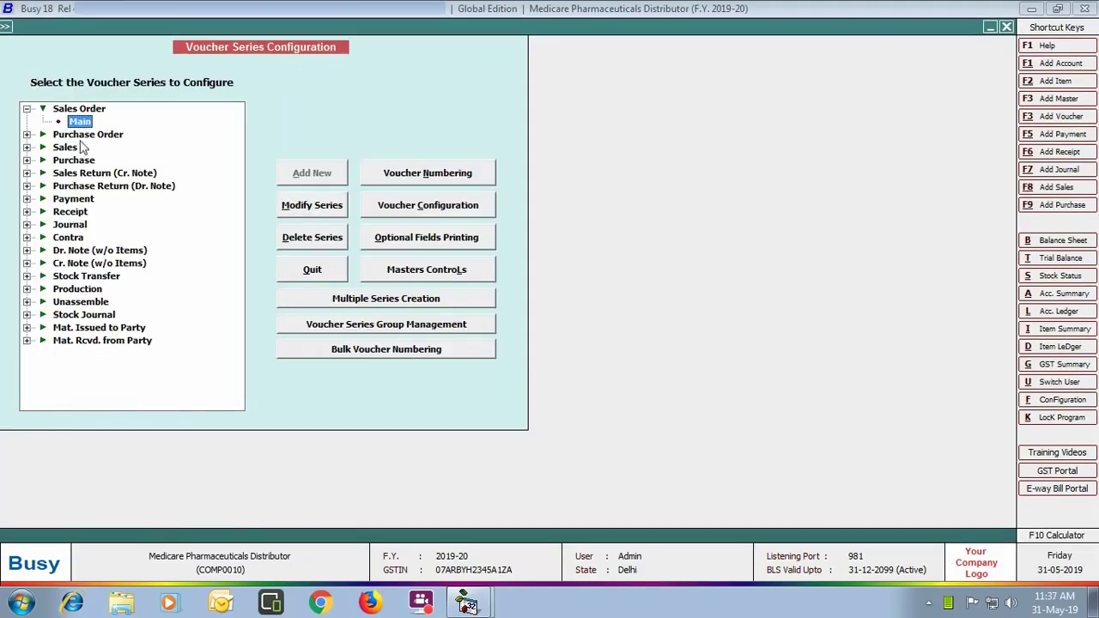
left_click(433, 205)
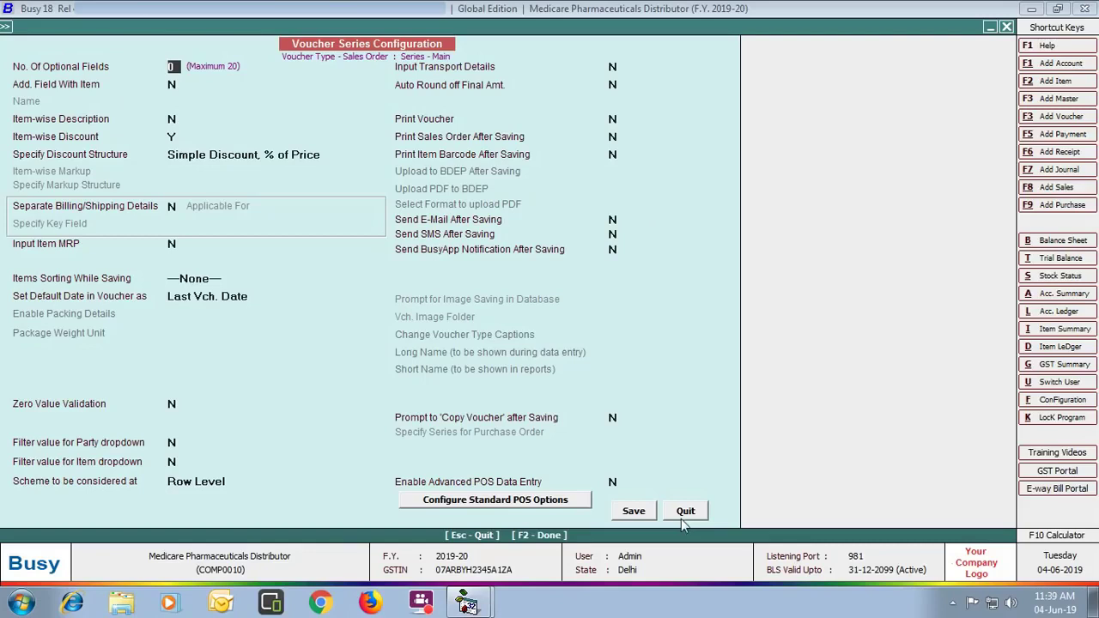
left_click(685, 510)
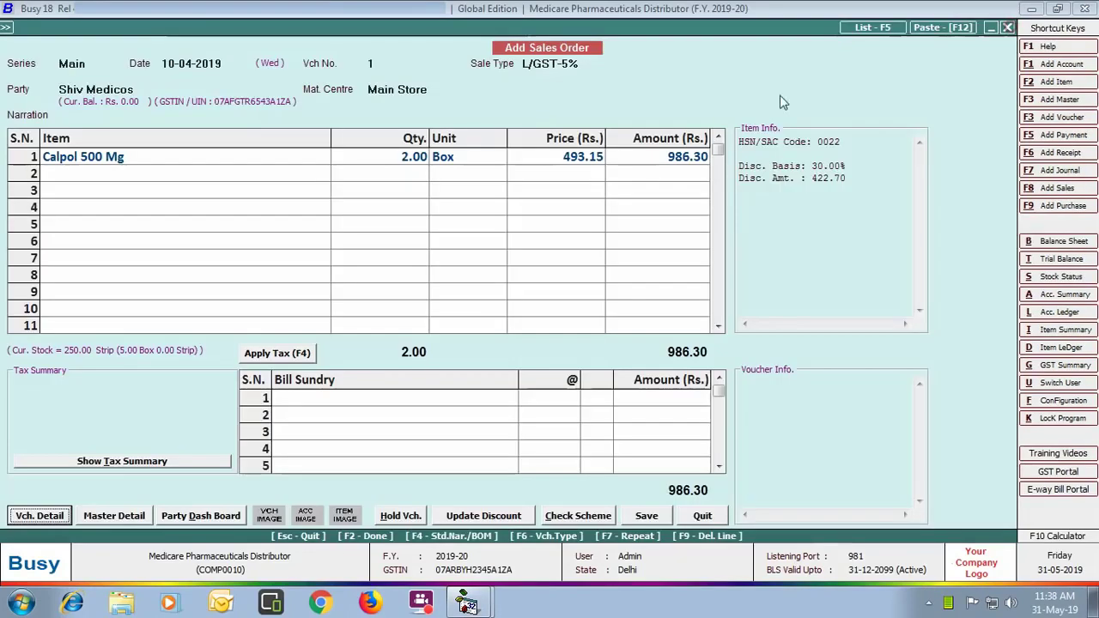
Step: Add Levipil XR 1000 Mg as the second item: 10 boxes at 900 per box
left_click(287, 169)
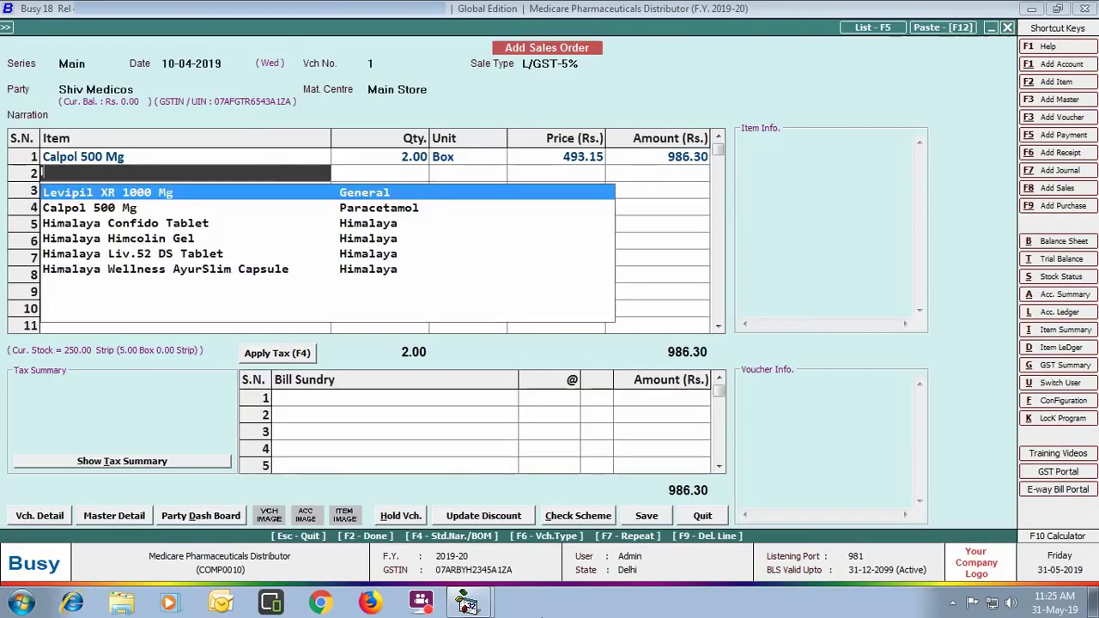
type("le")
key("Return")
type("10")
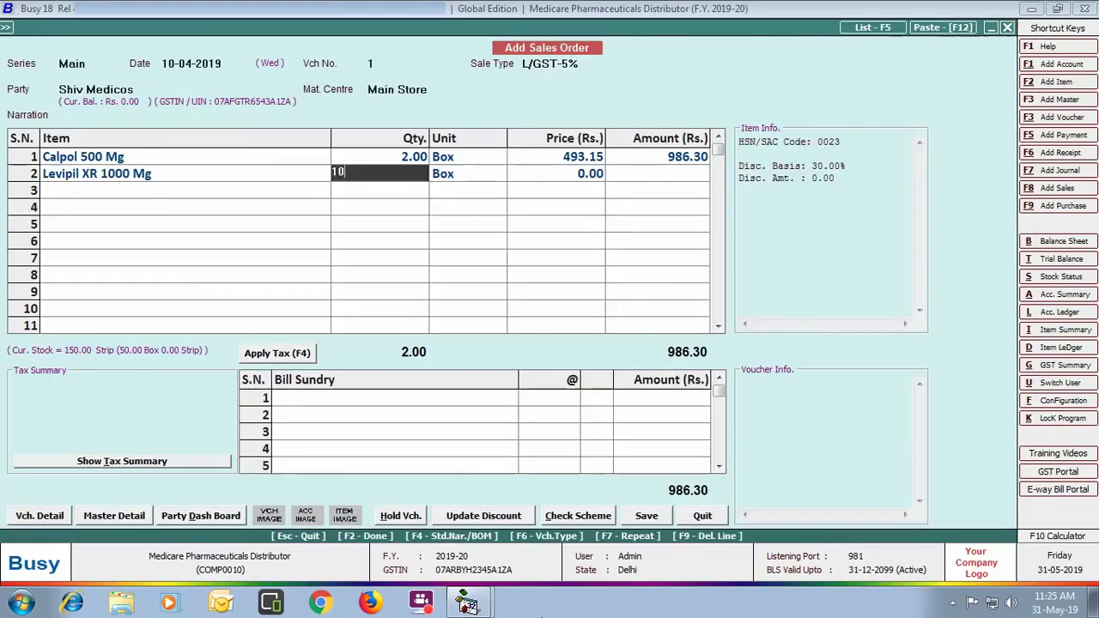
key("Return")
key("Return")
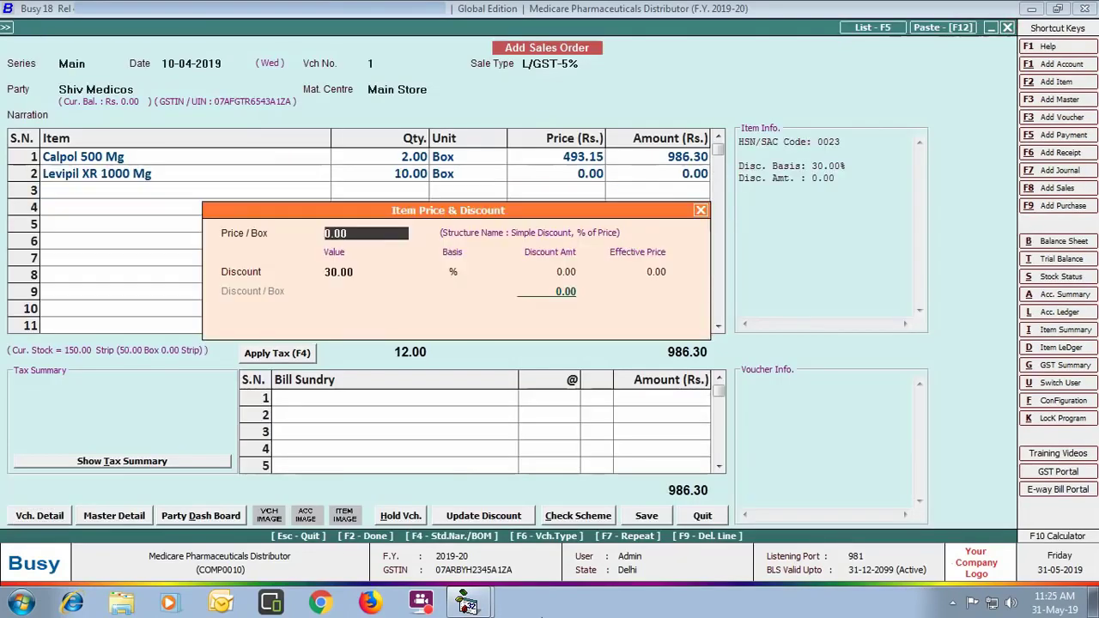
type("900")
key("Return")
key("Return")
key("Return")
key("Return")
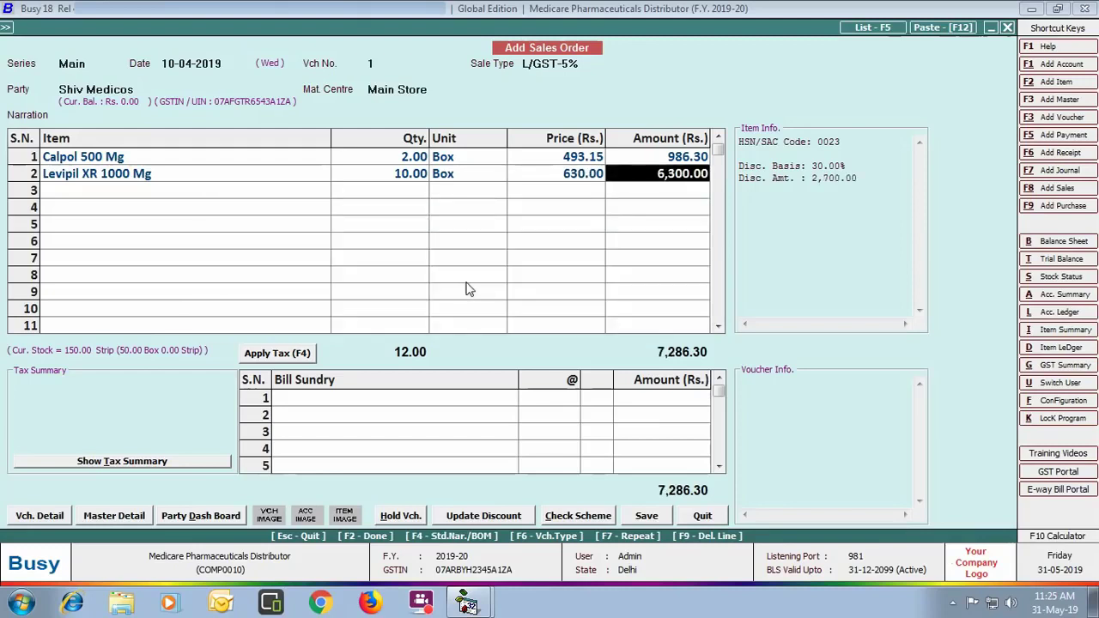
type("h")
key("Return")
Step: Add Himalaya Confido Tablet, 4+1 boxes at 2,880 with 25% discount, and save the order
type("4+1")
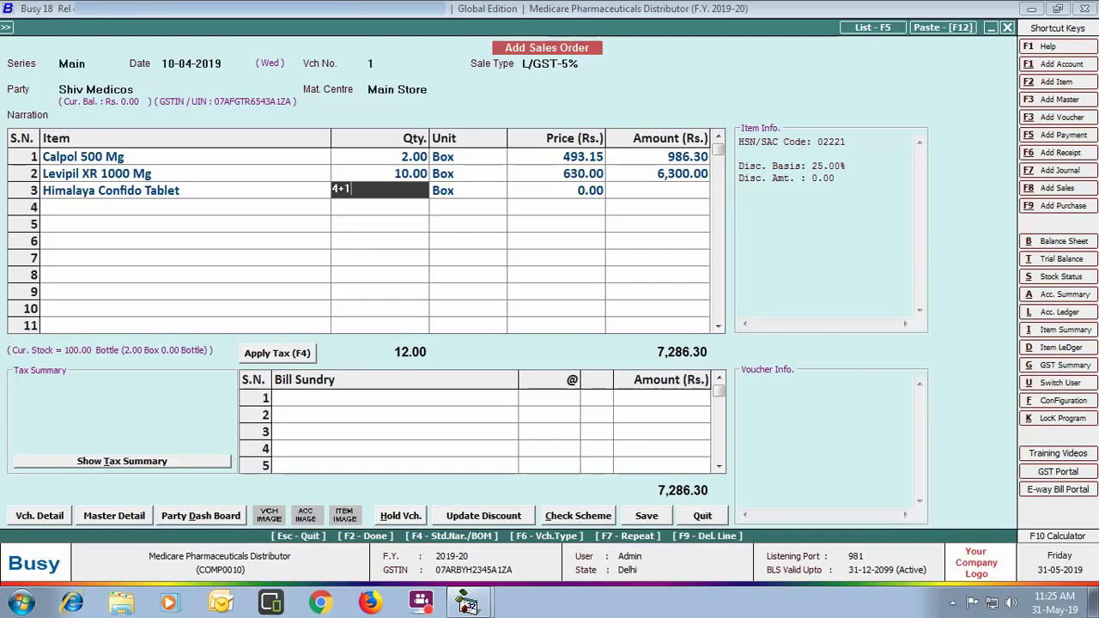
key("Return")
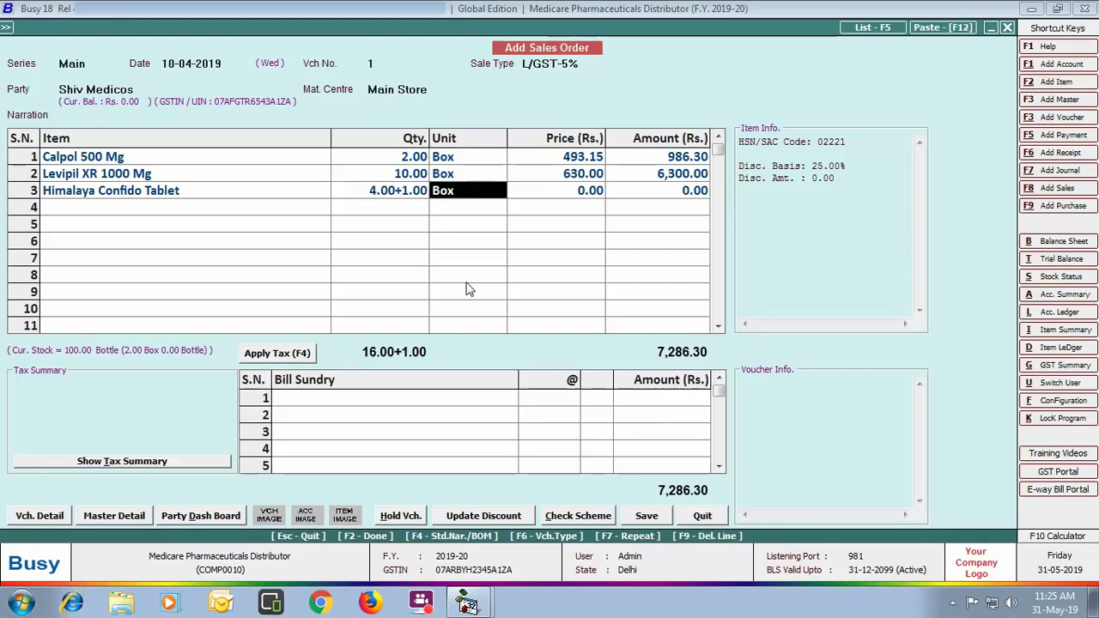
key("Return")
type("2,880")
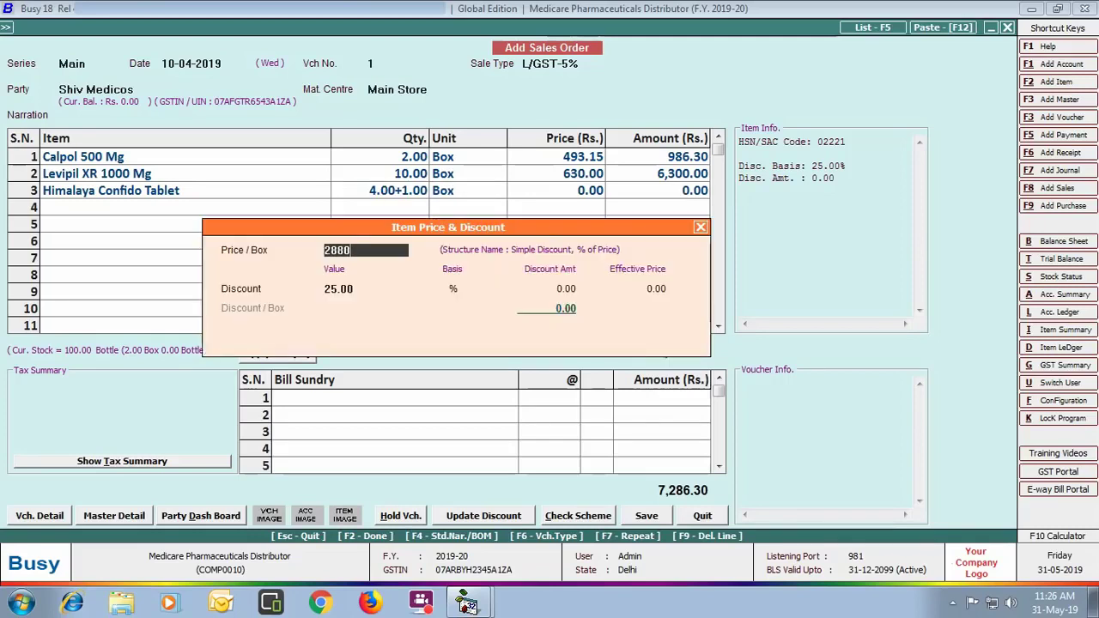
key("Return")
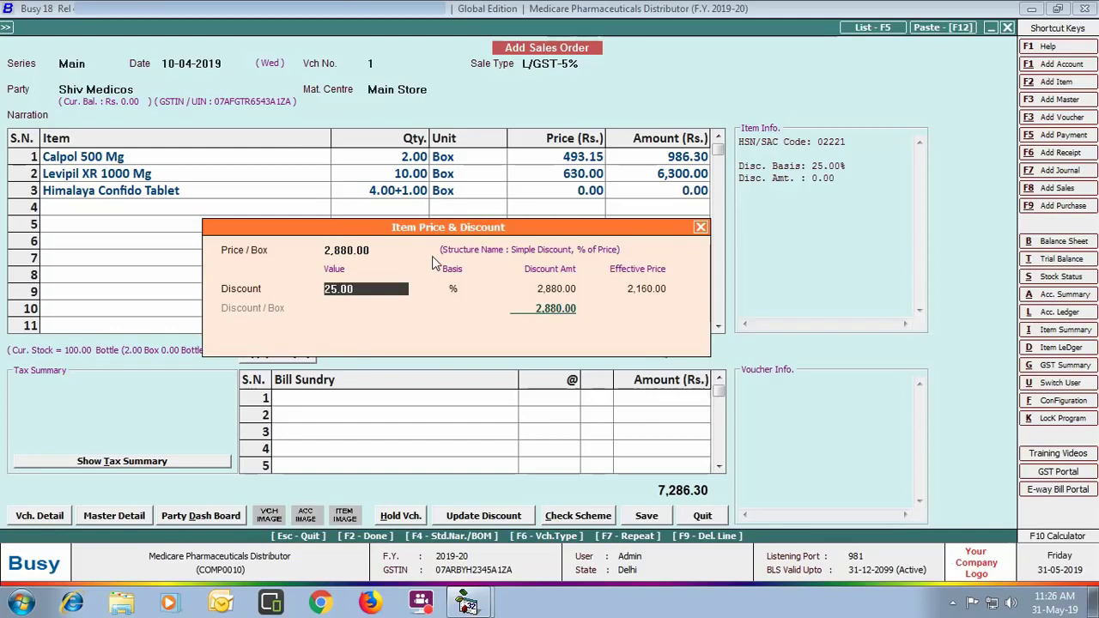
key("Return")
key("Return")
key("Return")
key("Return")
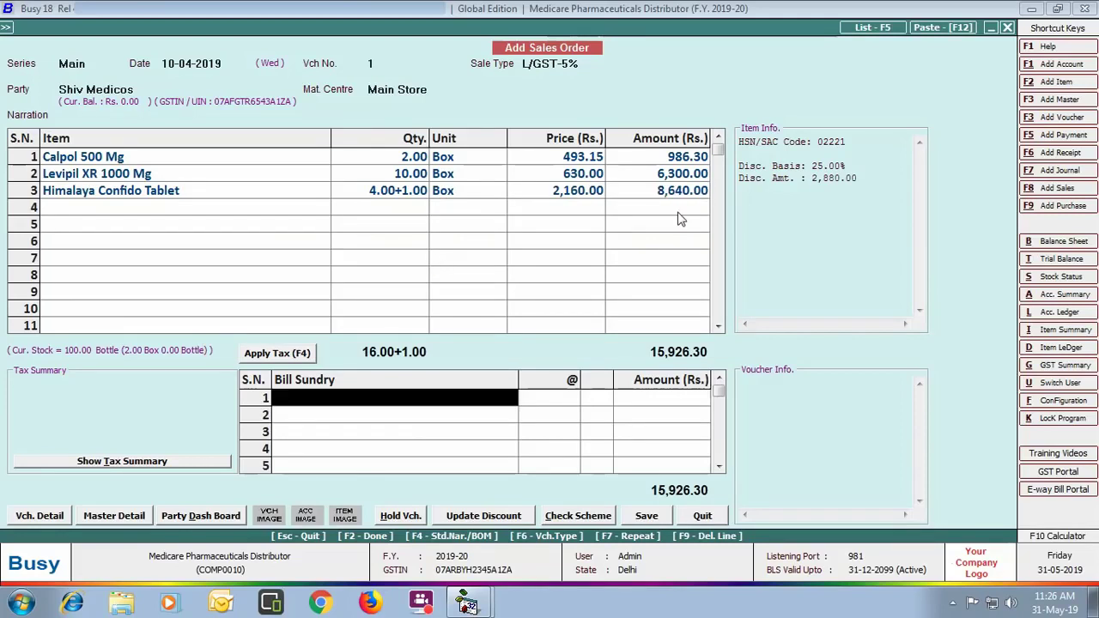
left_click(645, 515)
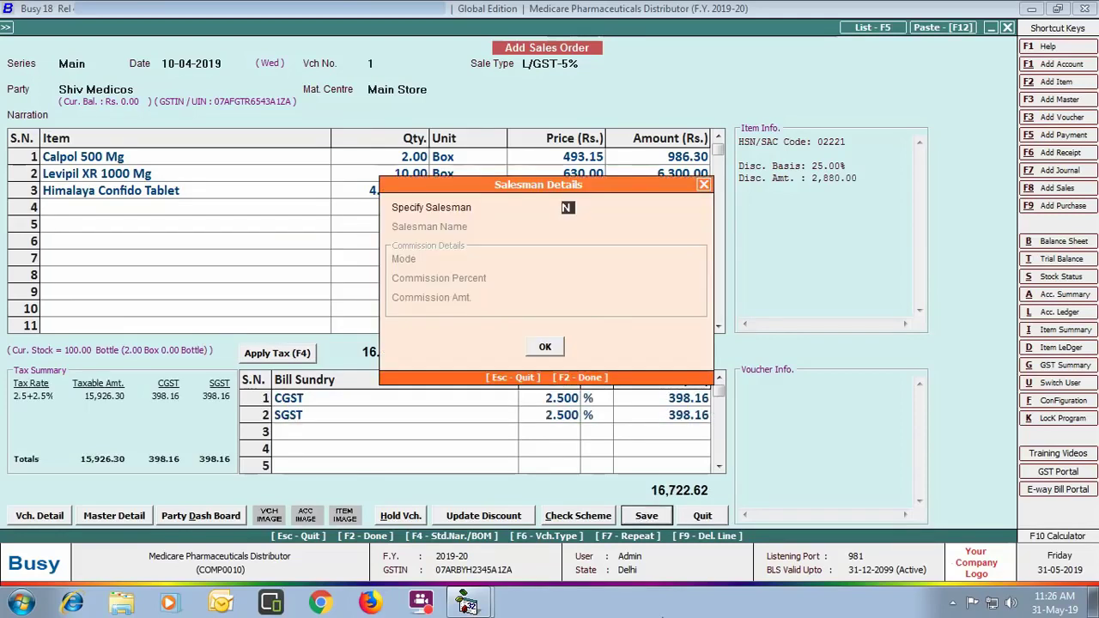
Step: Assign a salesman on 2% percentage commission and confirm saving the sales order
key("y")
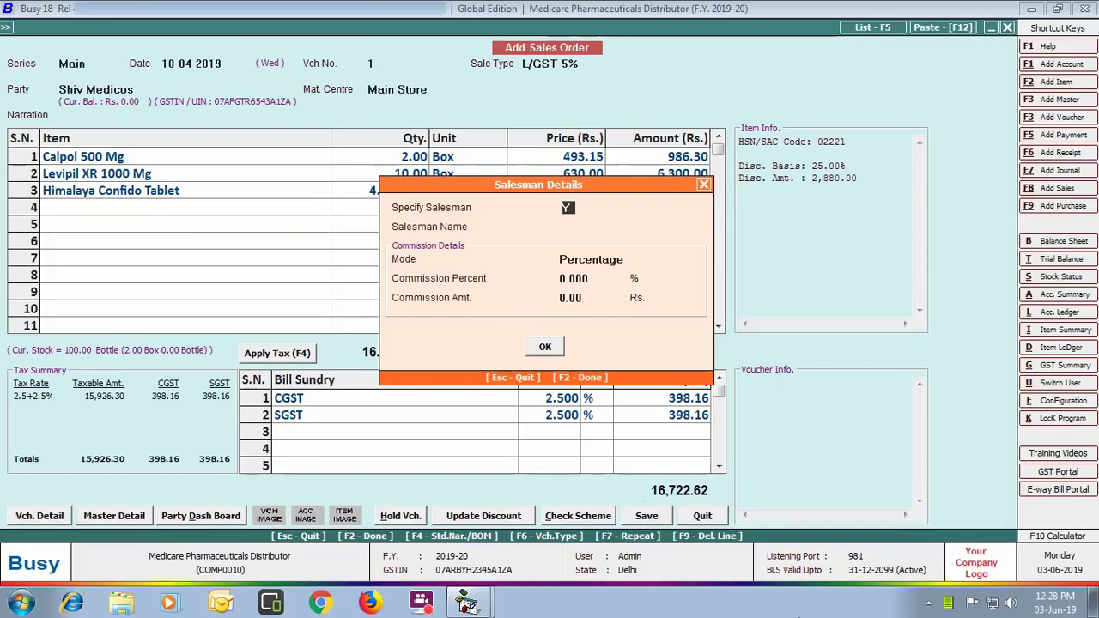
key("Return")
type("jag")
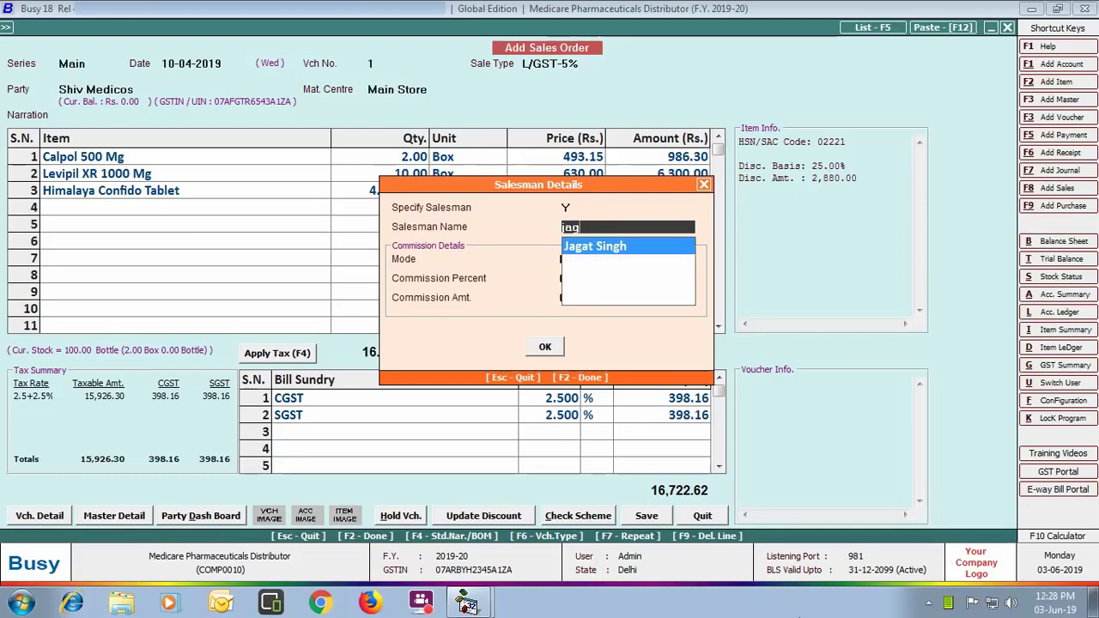
key("Return")
key("Return")
type("2")
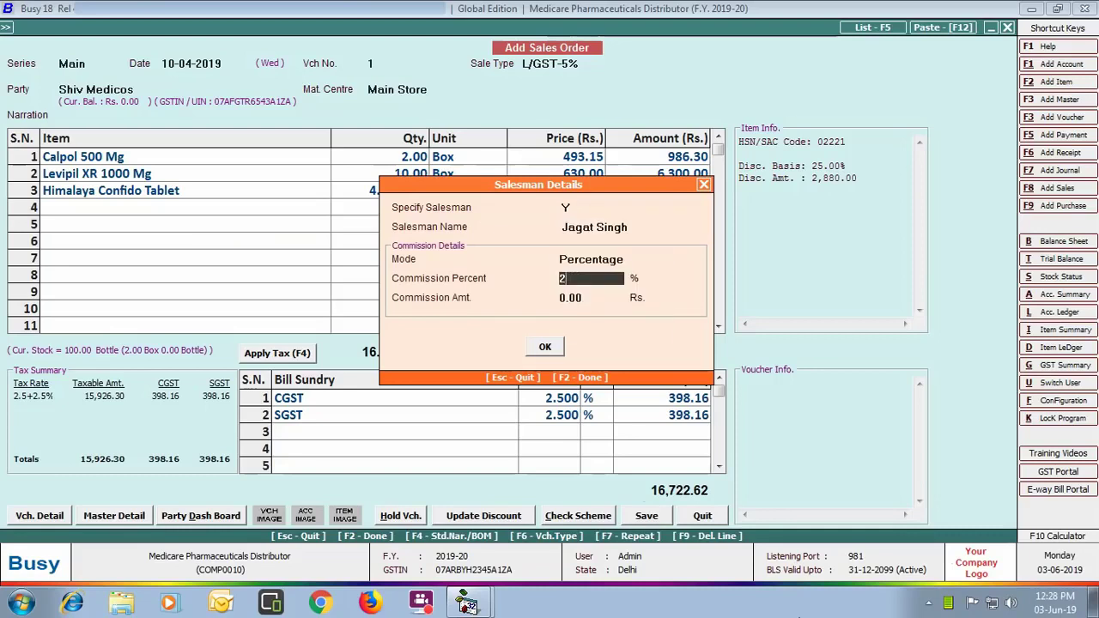
key("Return")
key("Return")
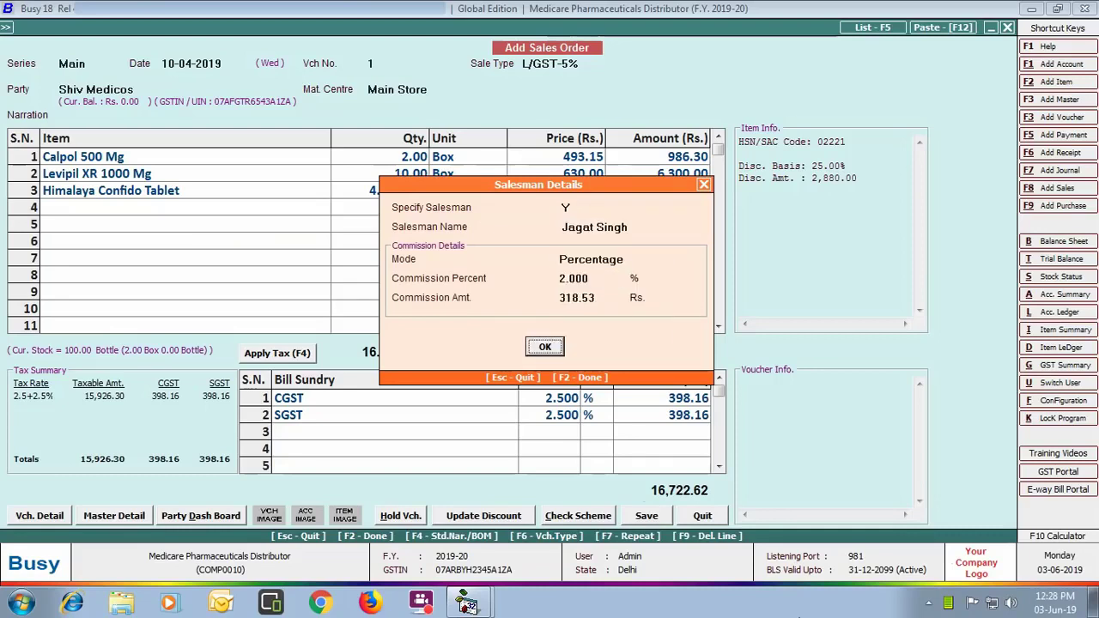
key("Return")
key("Return")
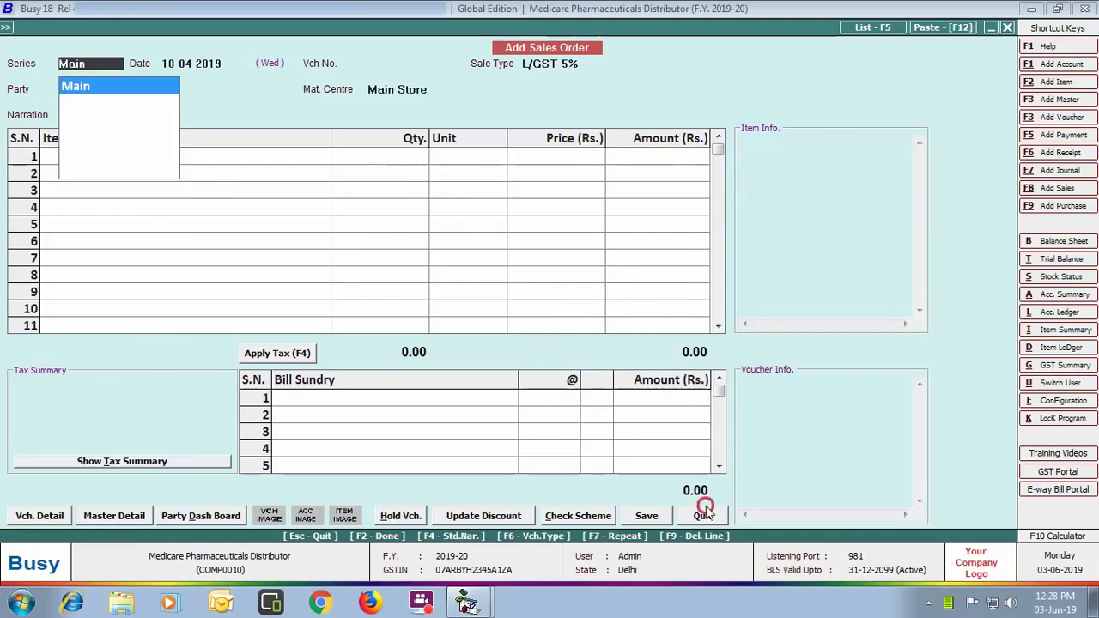
left_click(705, 509)
Step: Start a Main-series material-issued-to-party voucher dated 12-04-2019
left_click(221, 382)
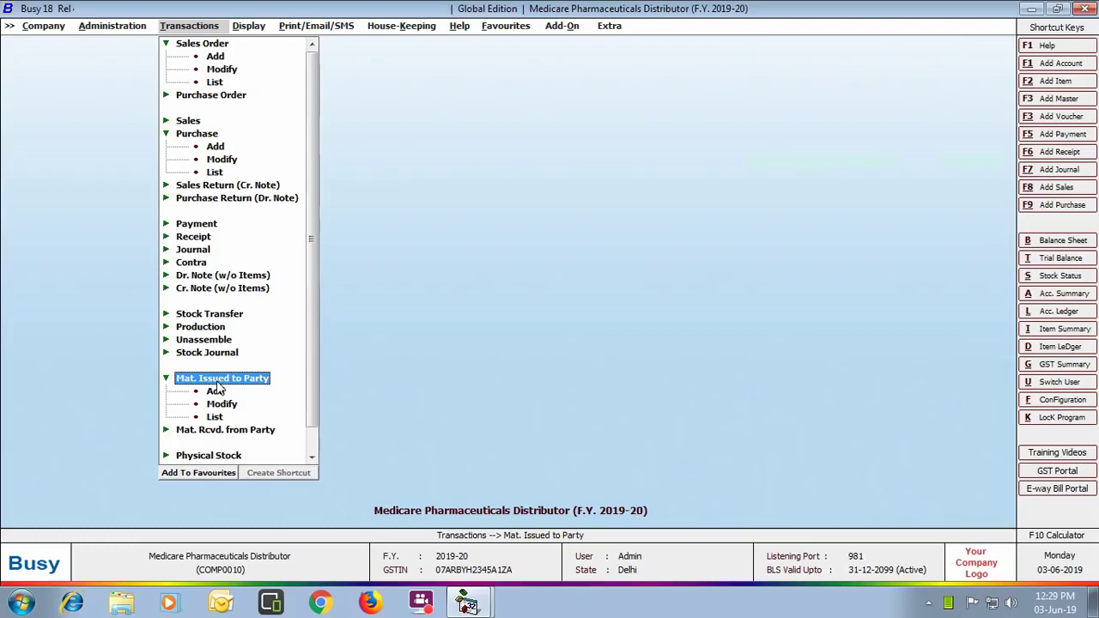
left_click(214, 390)
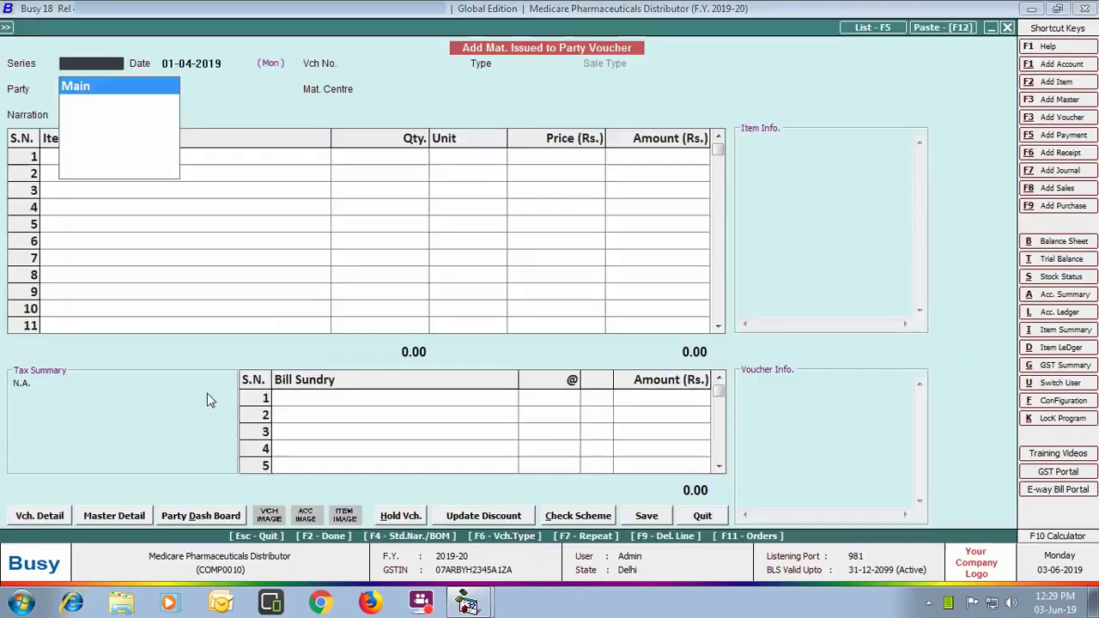
key("Return")
type("12-04")
key("Return")
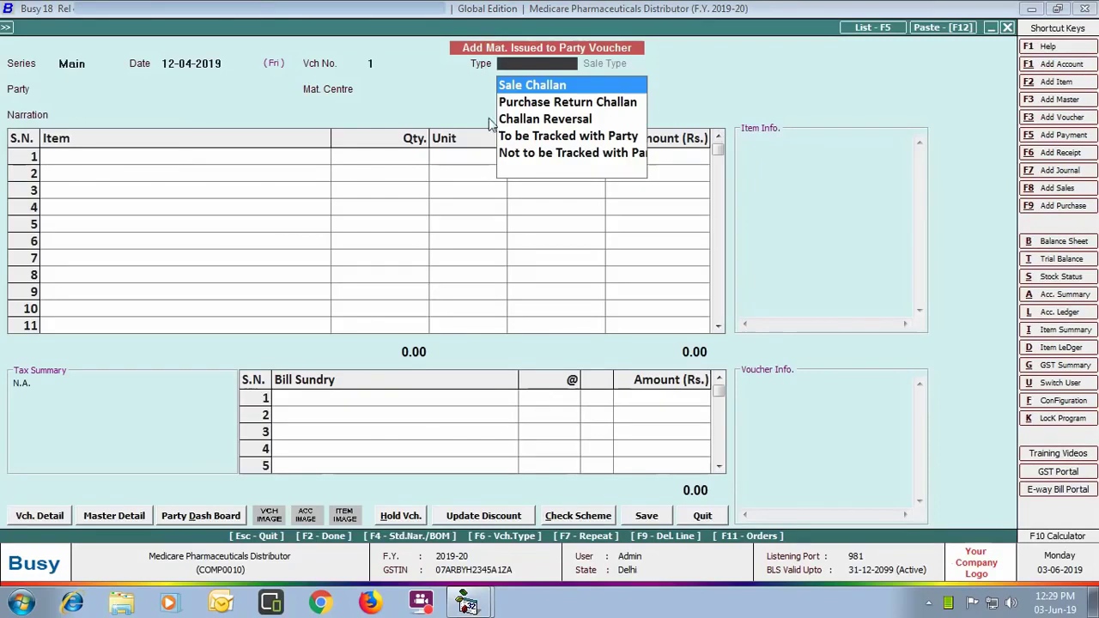
Step: Set type Sale Challan, sale type L/GST-5%, party Shiv Medicos, and material centre Main Store
left_click(599, 86)
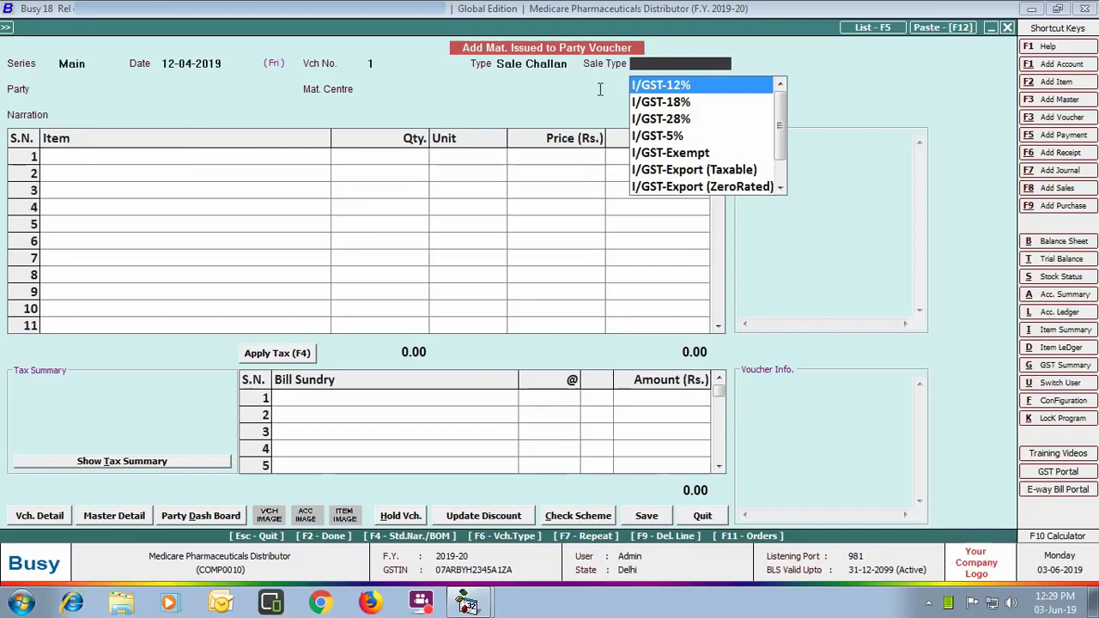
key("Down")
key("Down")
key("Down")
key("Return")
type("shi")
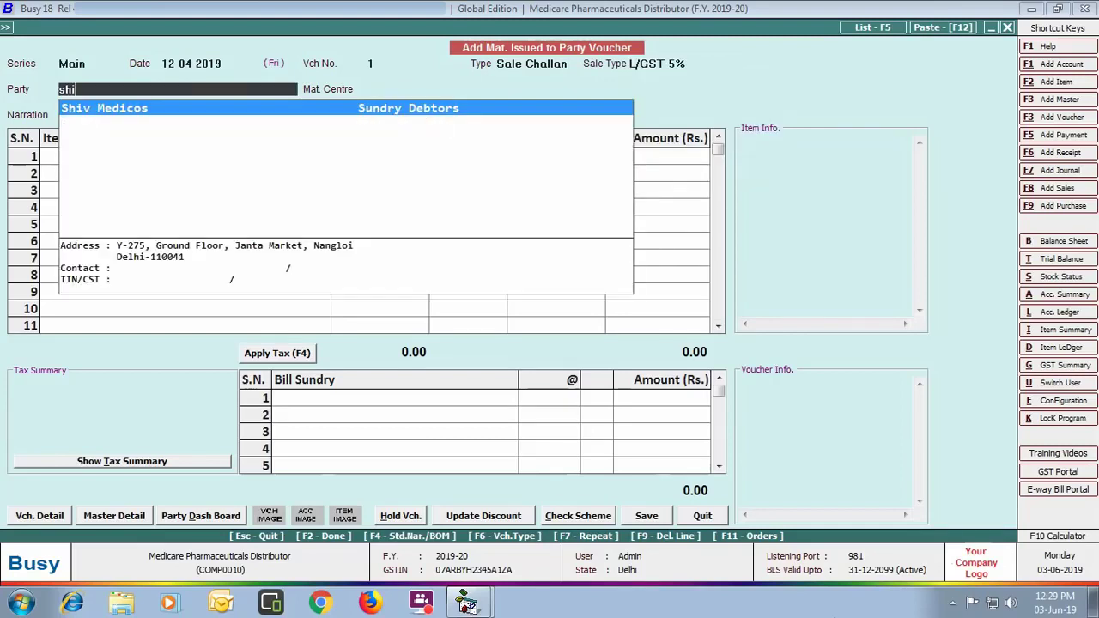
key("Return")
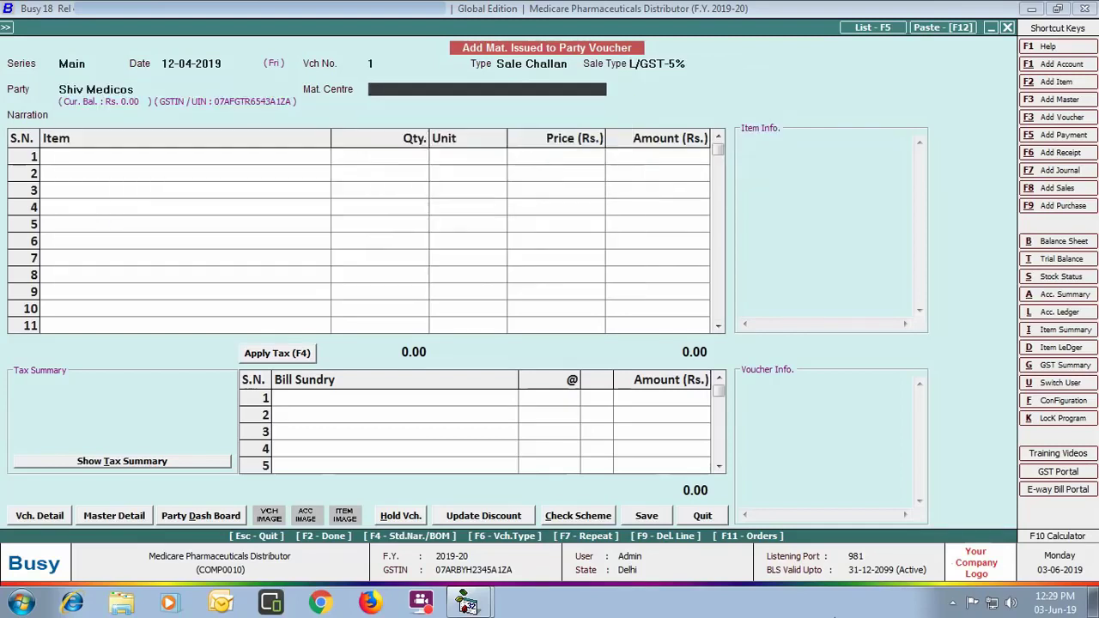
key("Return")
key("Return")
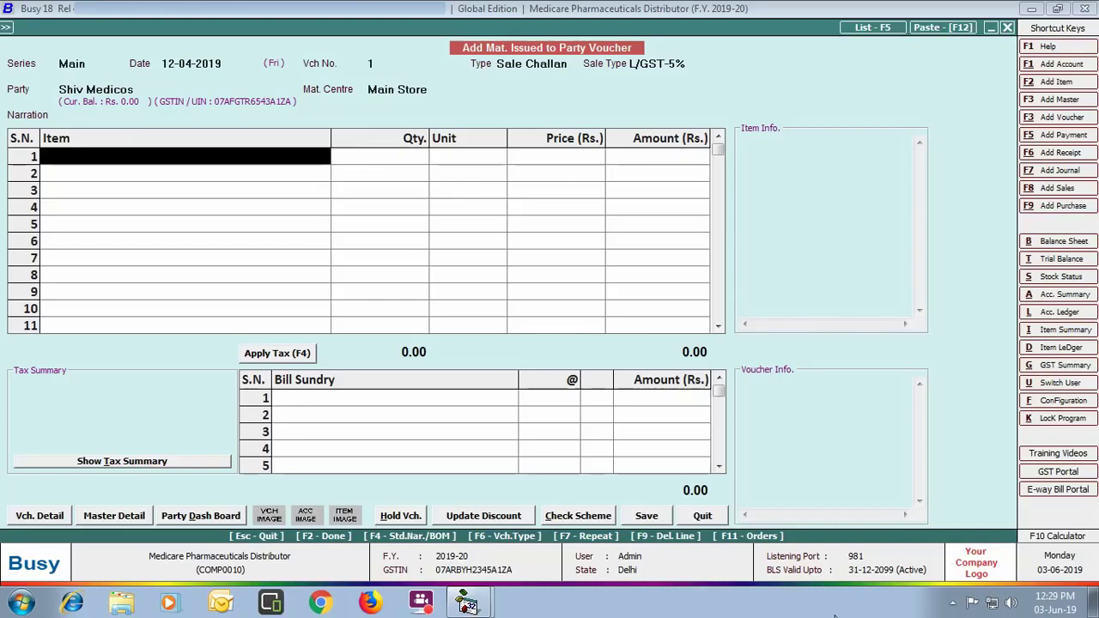
Step: Pull the three items from Shiv Medicos' pending order 1 into the challan
key("F11")
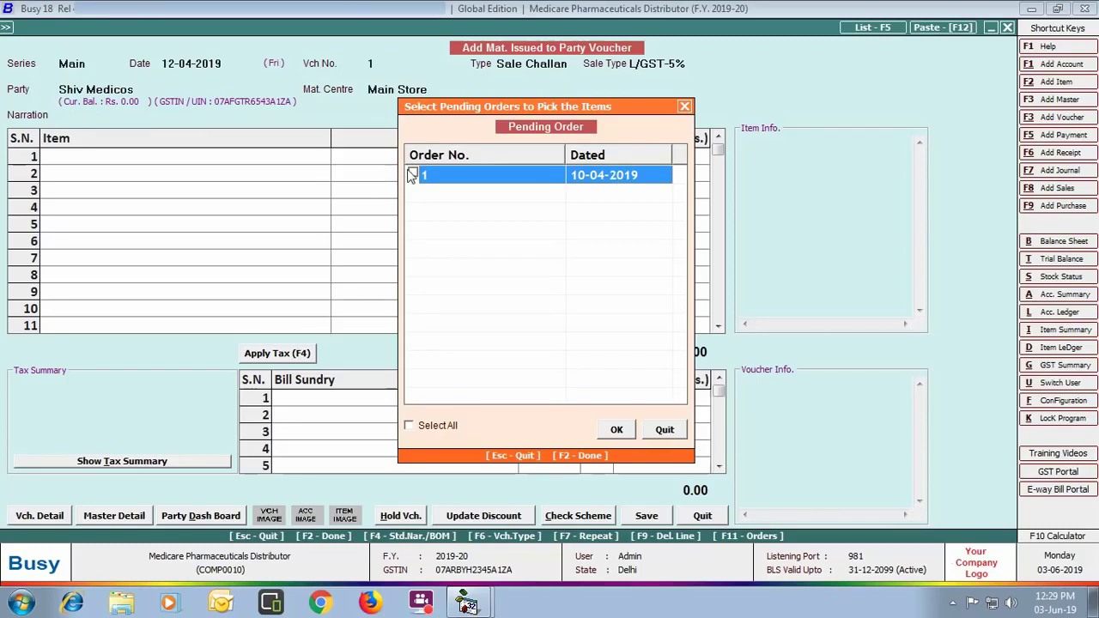
left_click(412, 175)
left_click(616, 429)
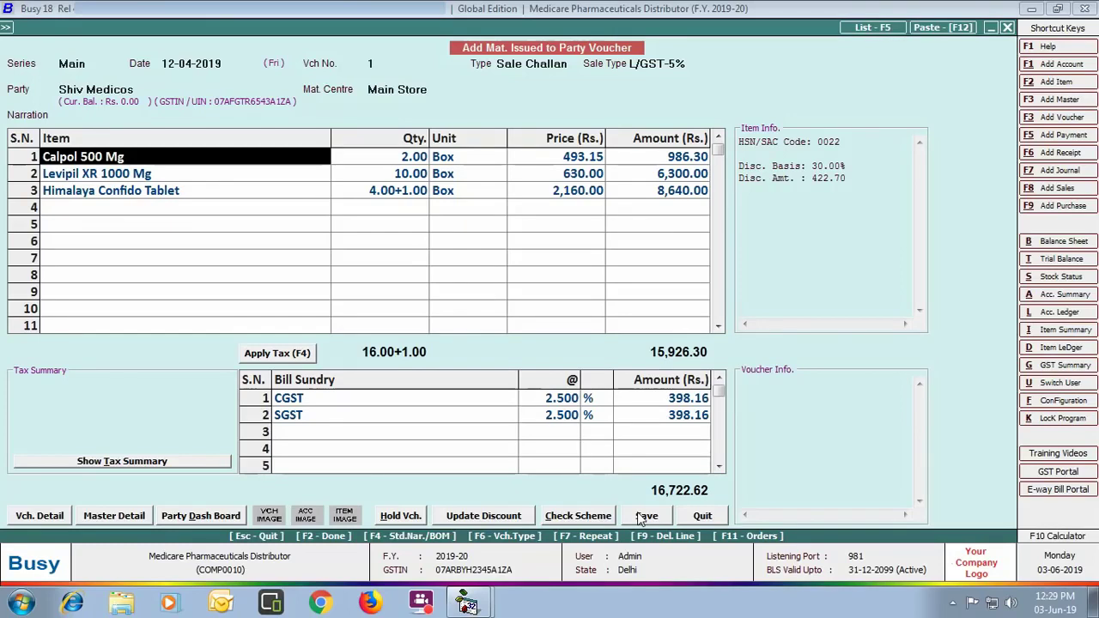
Step: Save the challan with the salesman commission details and close the voucher screen
left_click(642, 516)
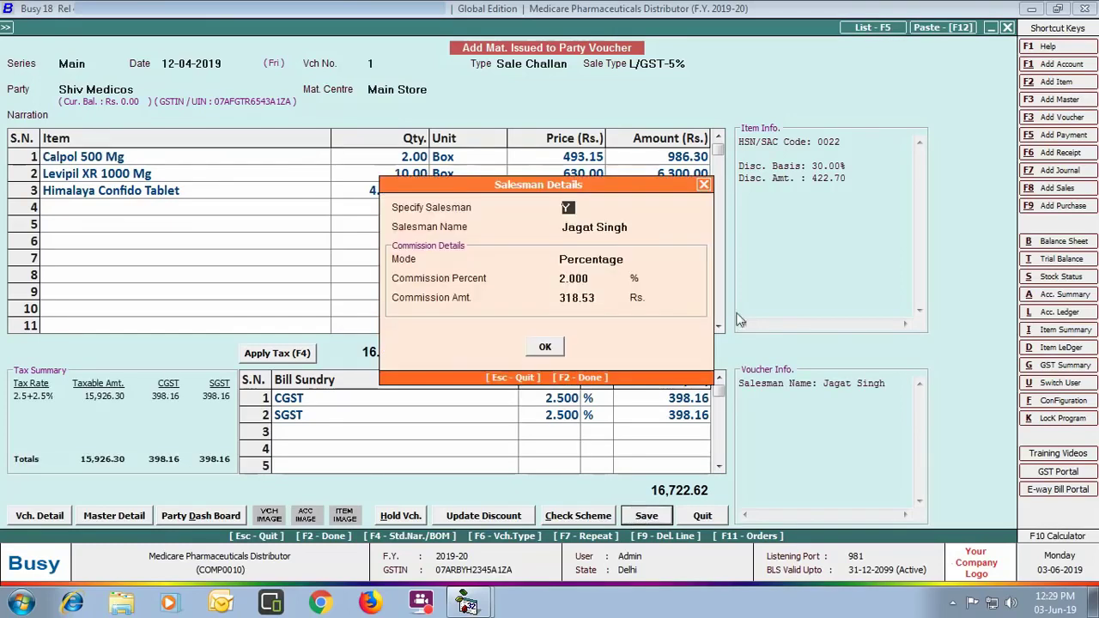
left_click(546, 348)
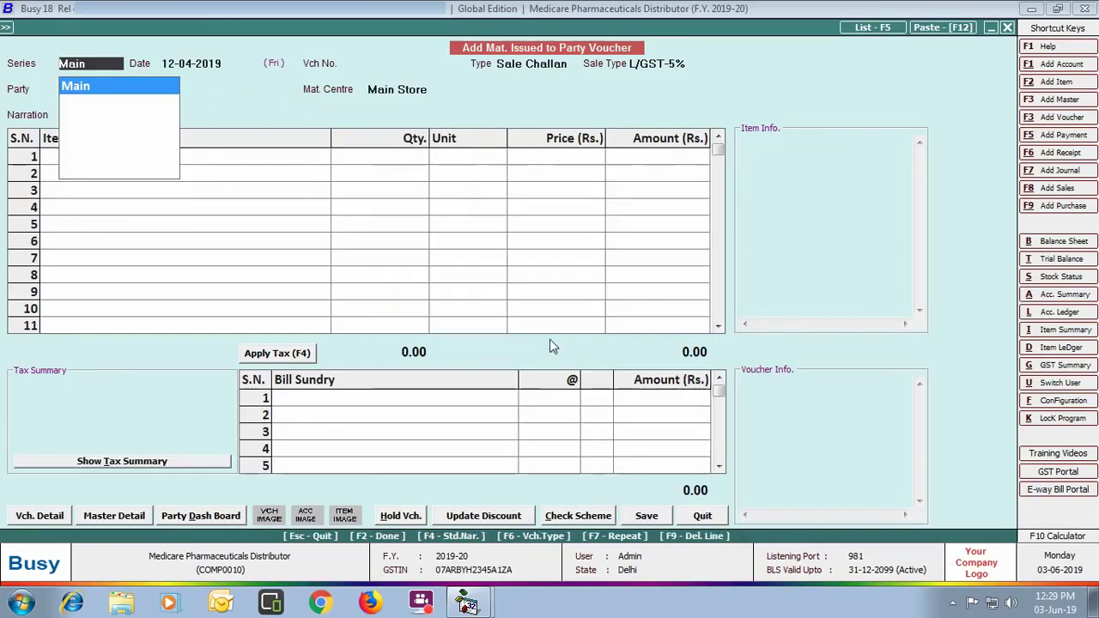
left_click(700, 518)
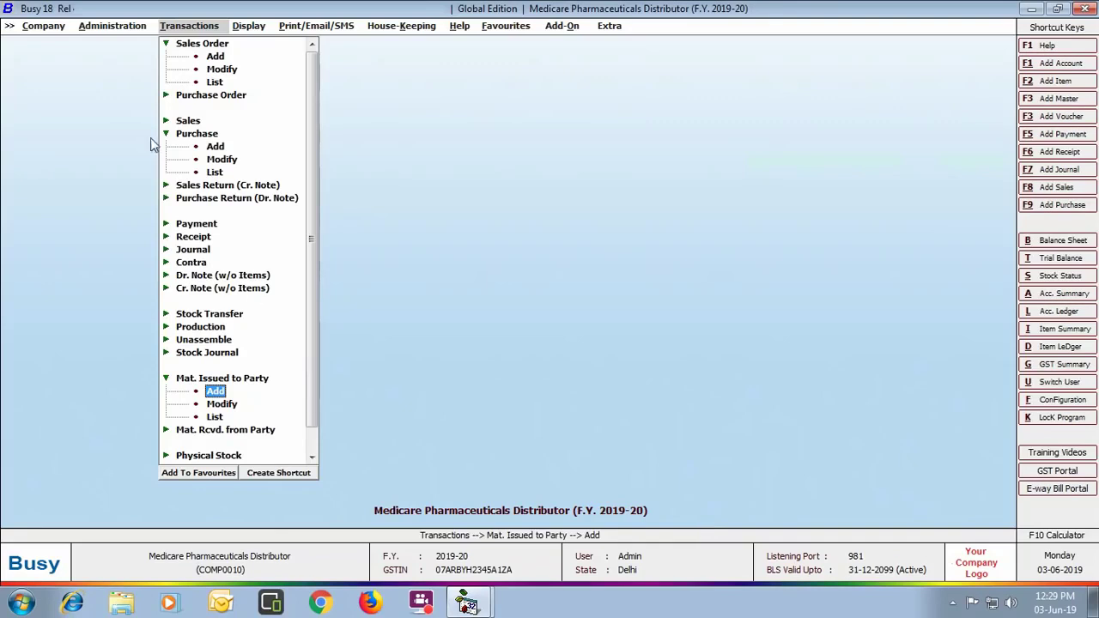
left_click(189, 121)
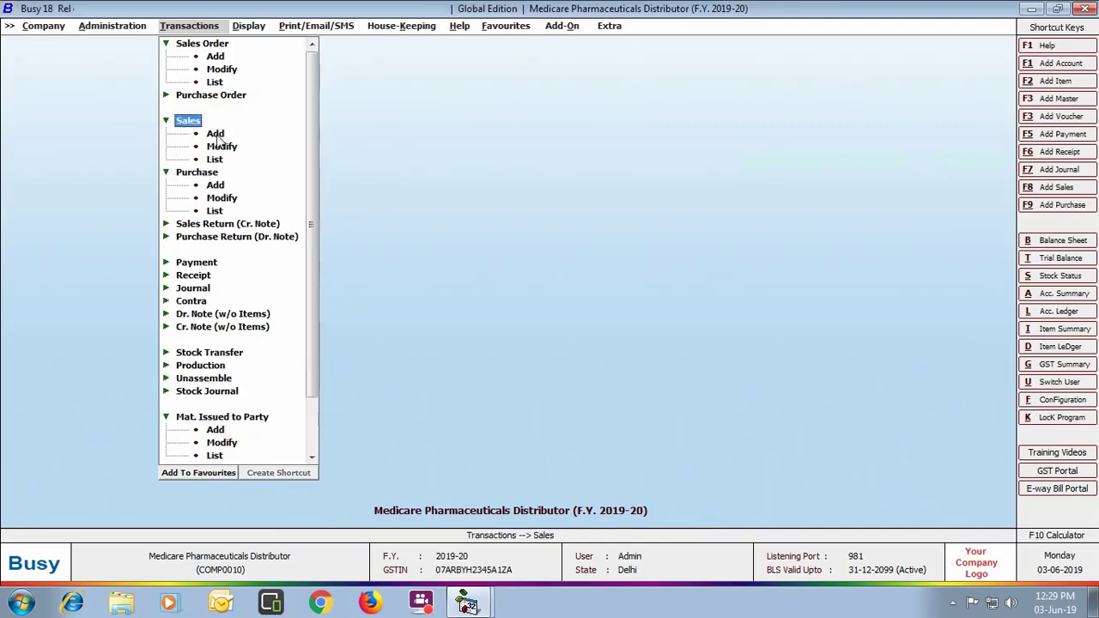
Step: Start a 15-04-2019 Against Challan sales voucher at L/GST-5% for Shiv Medicos, accepting billing details
left_click(214, 134)
type("15-04")
key("Return")
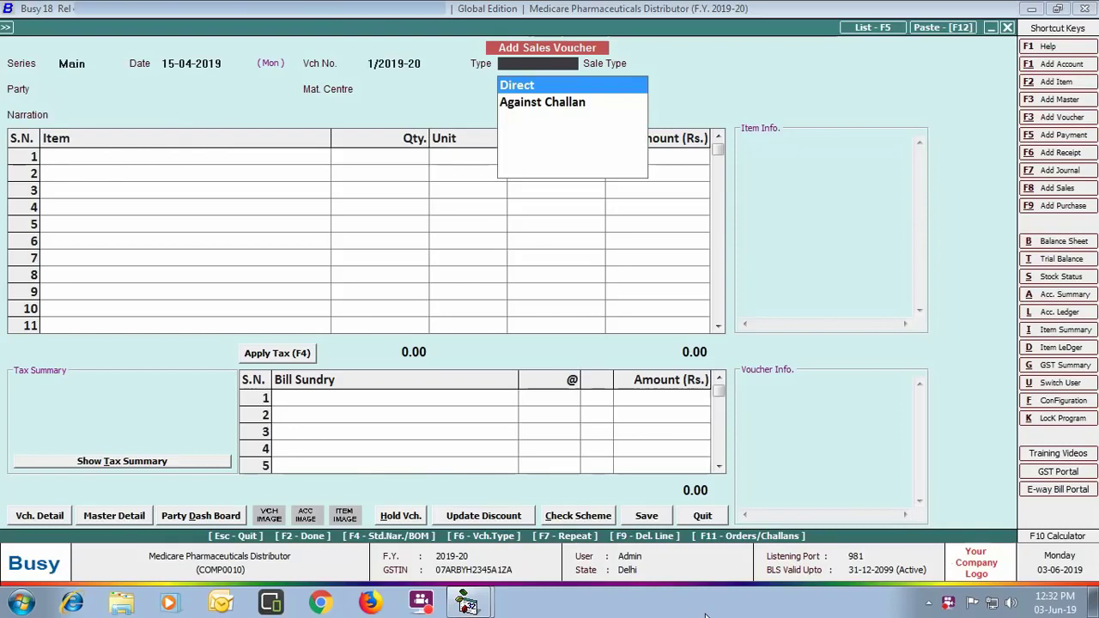
key("Down")
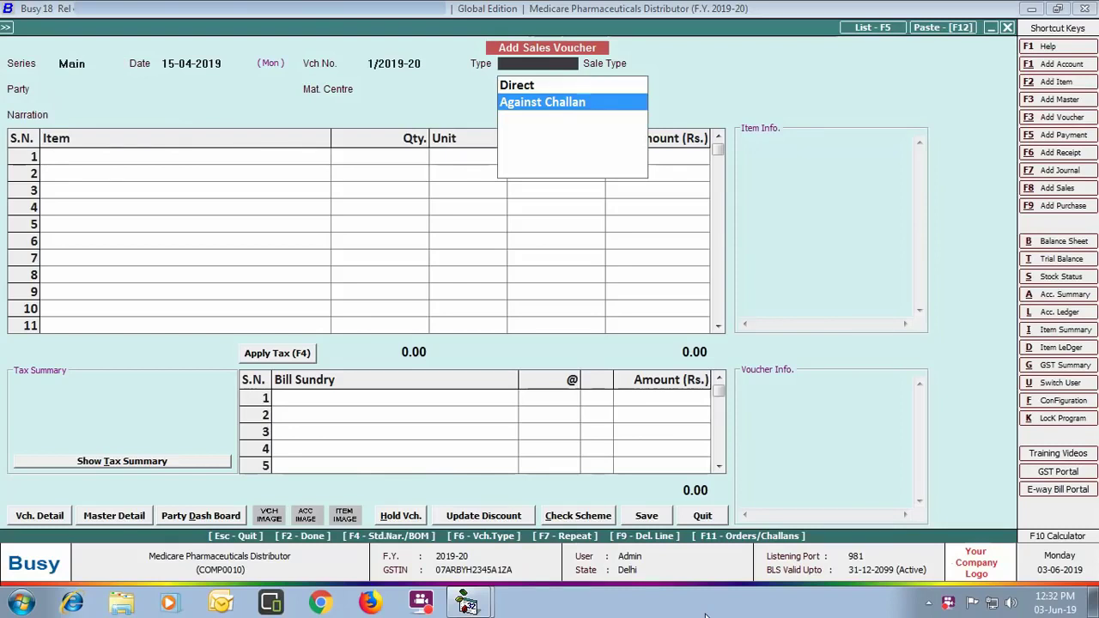
key("Return")
key("Down")
key("Down")
key("Down")
key("Return")
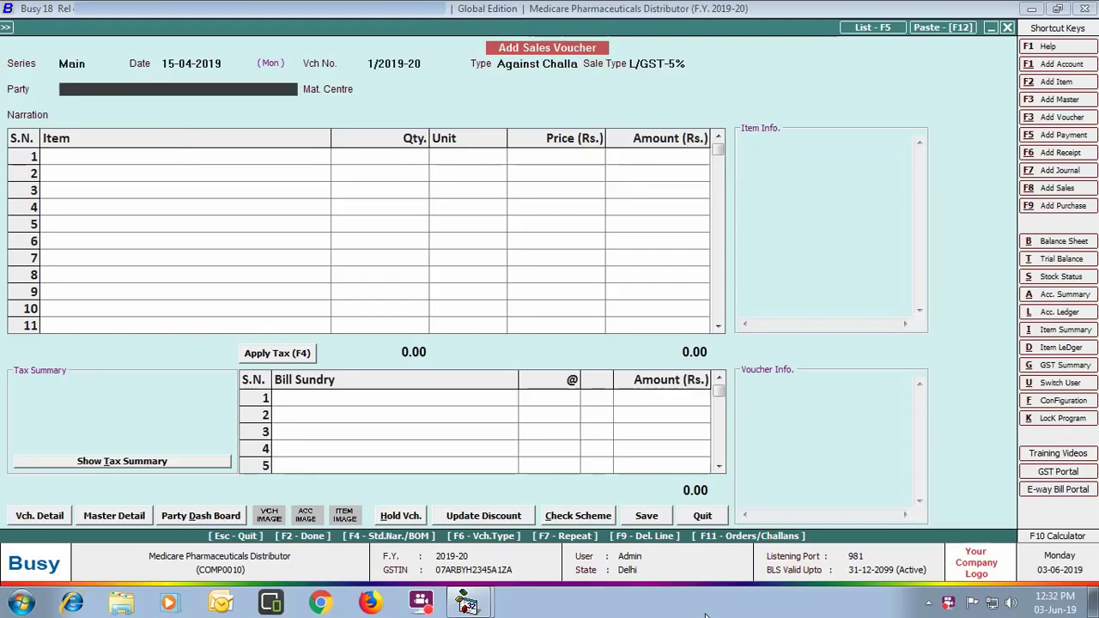
type("shi")
key("Return")
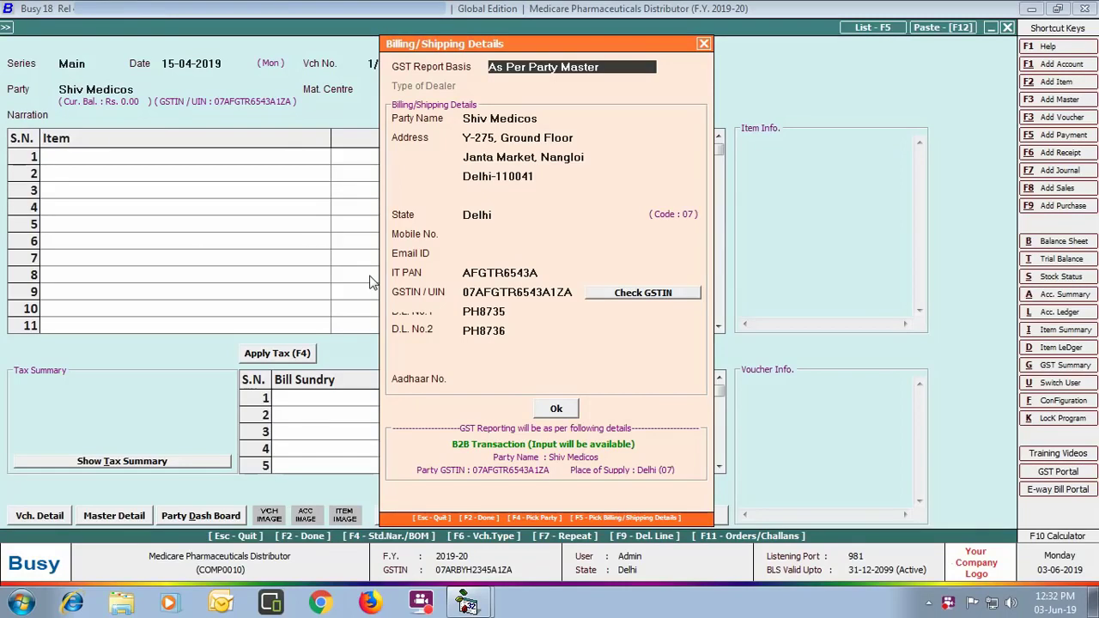
left_click(556, 409)
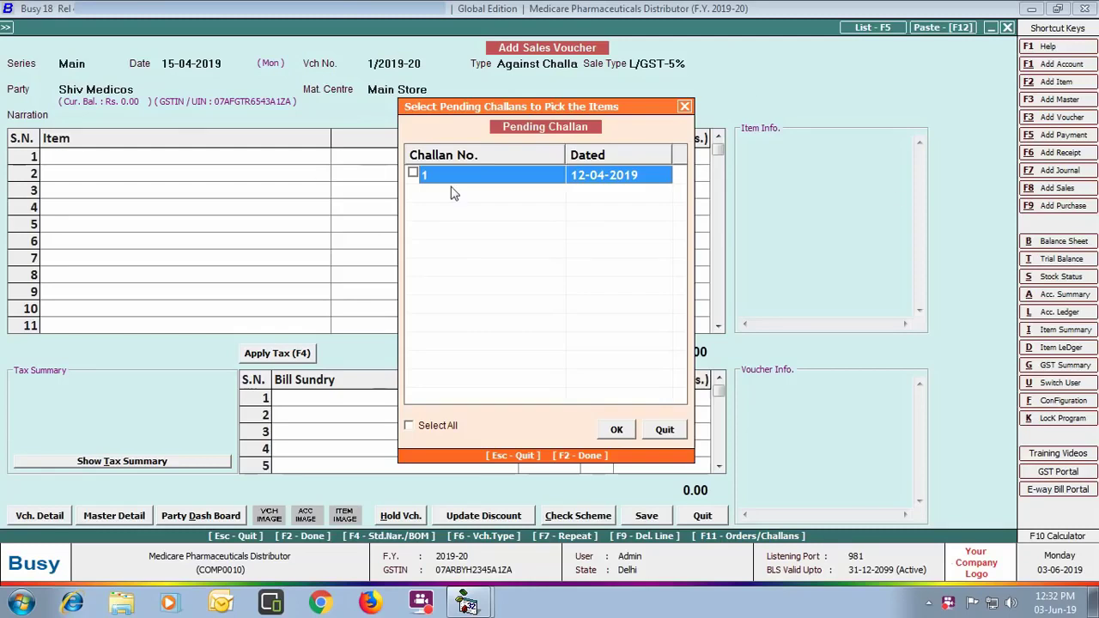
Step: Bring pending challan 1's items into the sales voucher and save it
left_click(412, 174)
left_click(615, 431)
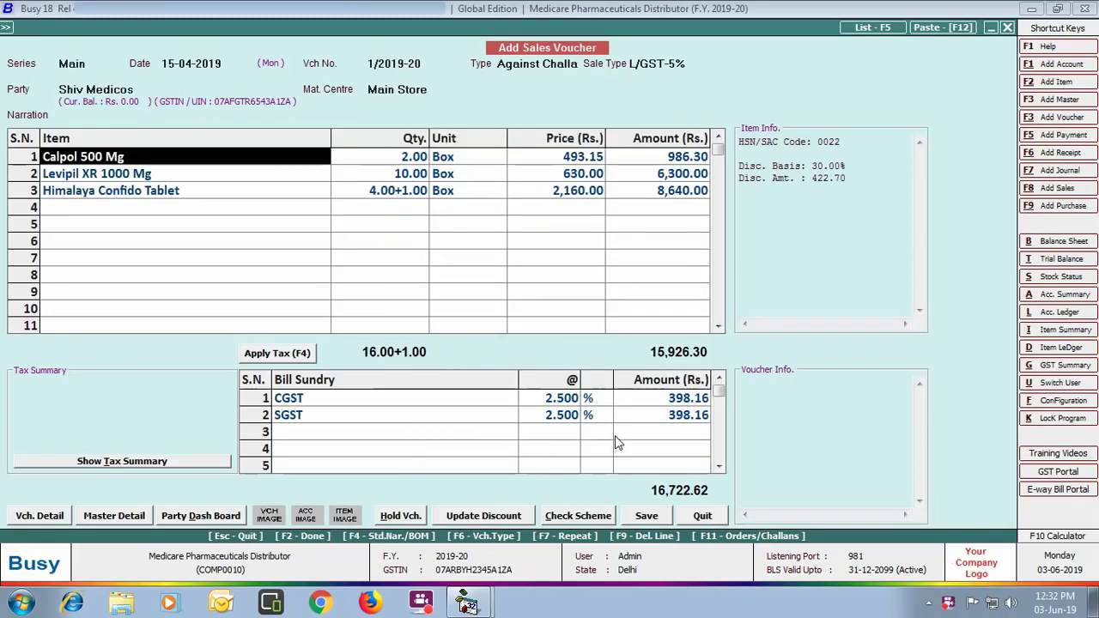
left_click(651, 519)
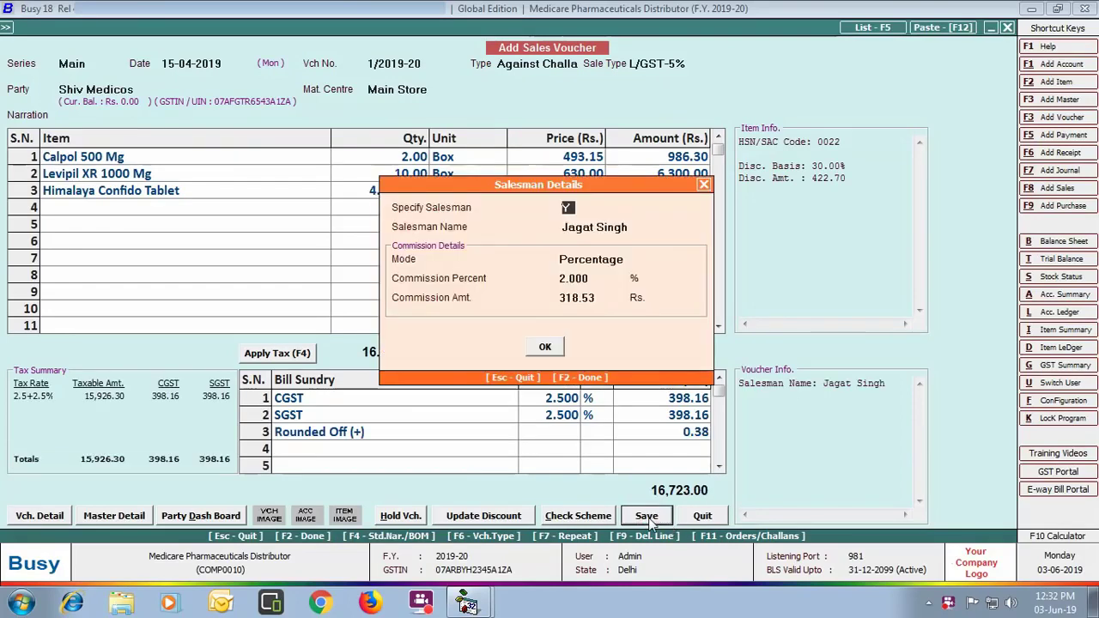
Step: Confirm the salesman details, record bill reference Shiv/01/19-20, and agree to print the invoice
left_click(544, 346)
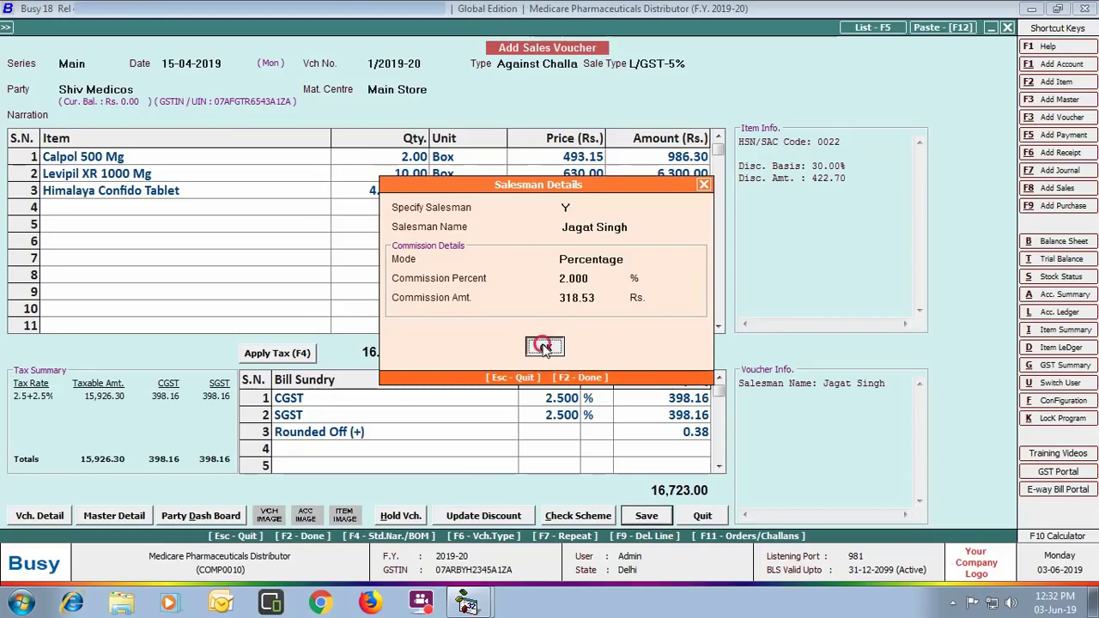
key("Return")
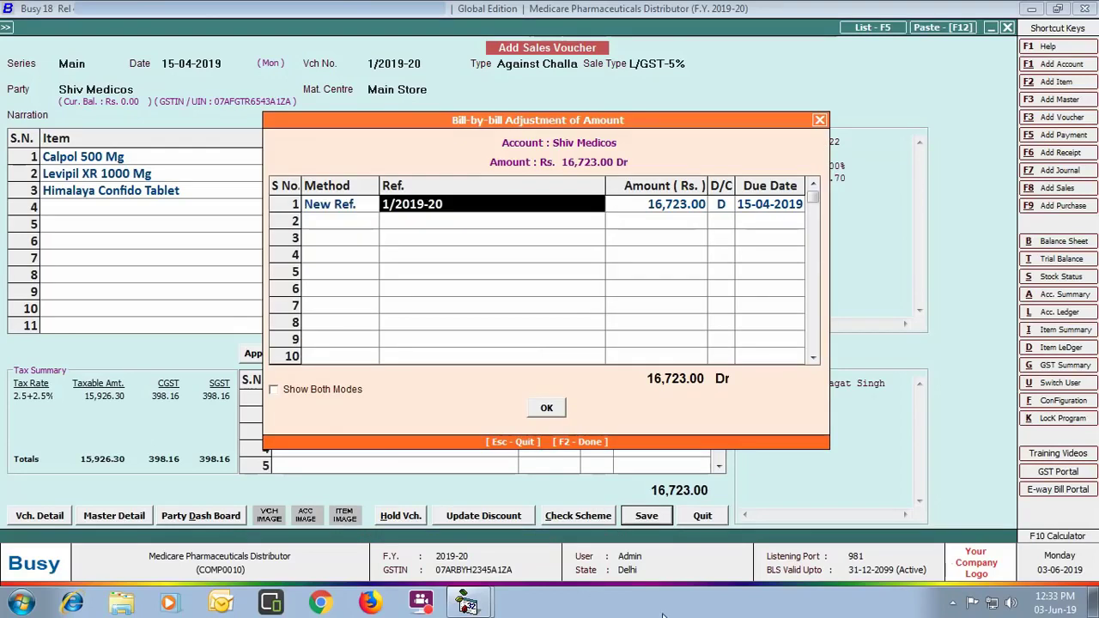
type("Shiv/01/19-20")
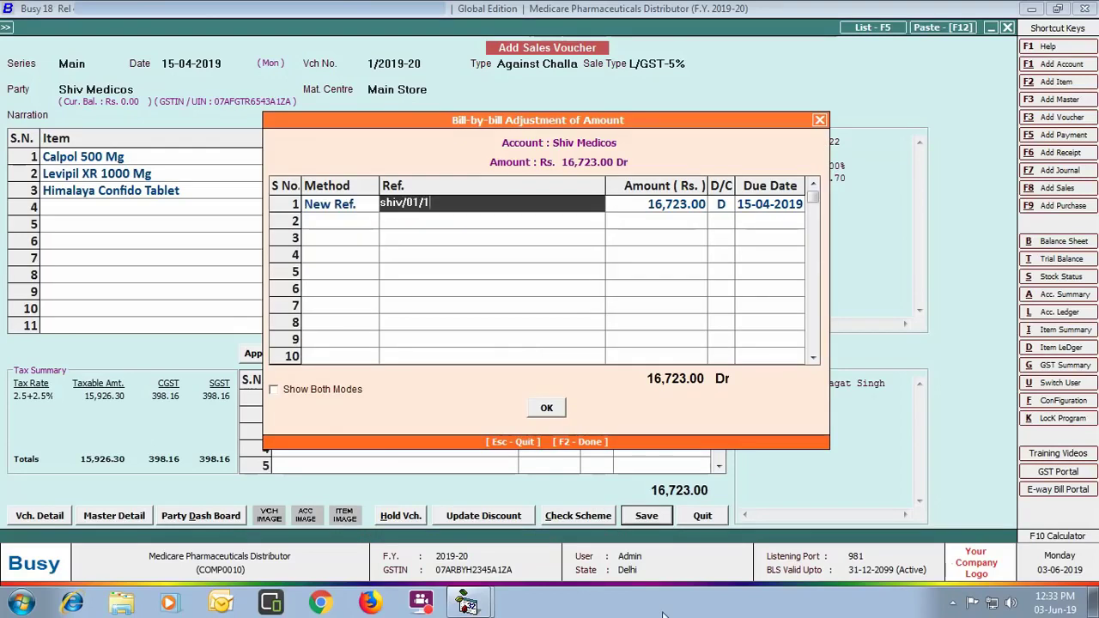
key("Return")
key("Return")
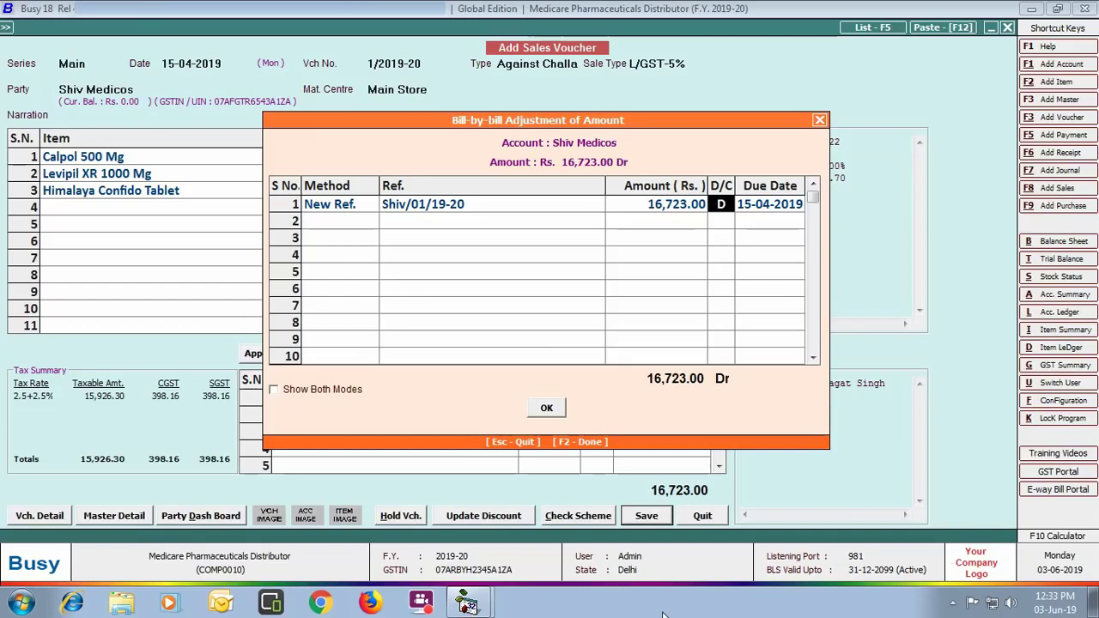
left_click(546, 410)
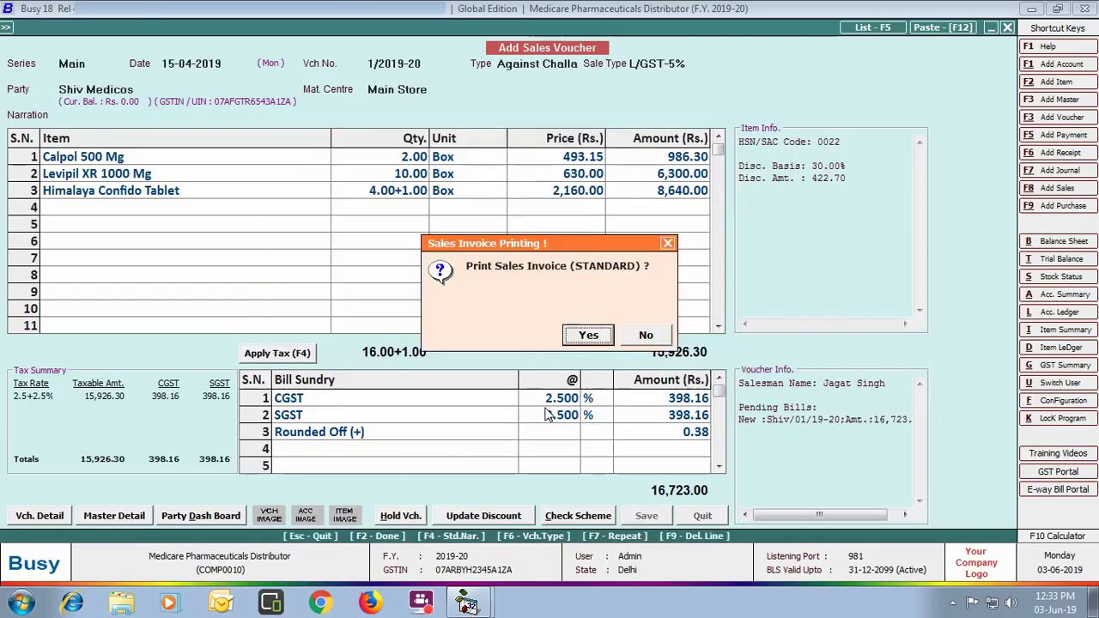
left_click(584, 335)
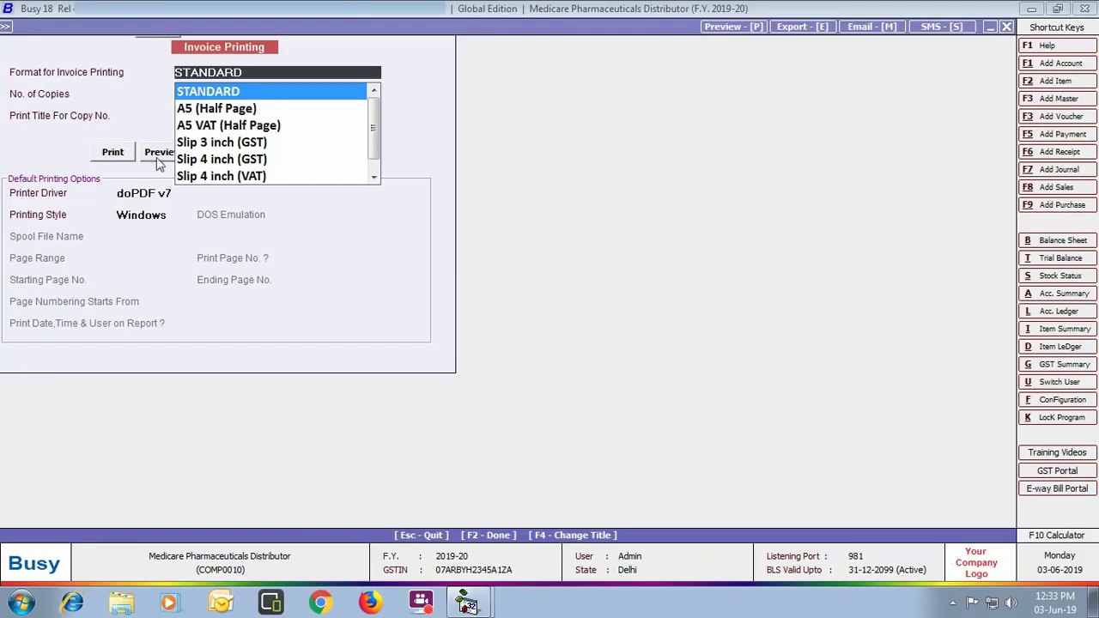
Step: Preview the invoice after setting the standard invoice format to print batch-wise details
left_click(163, 152)
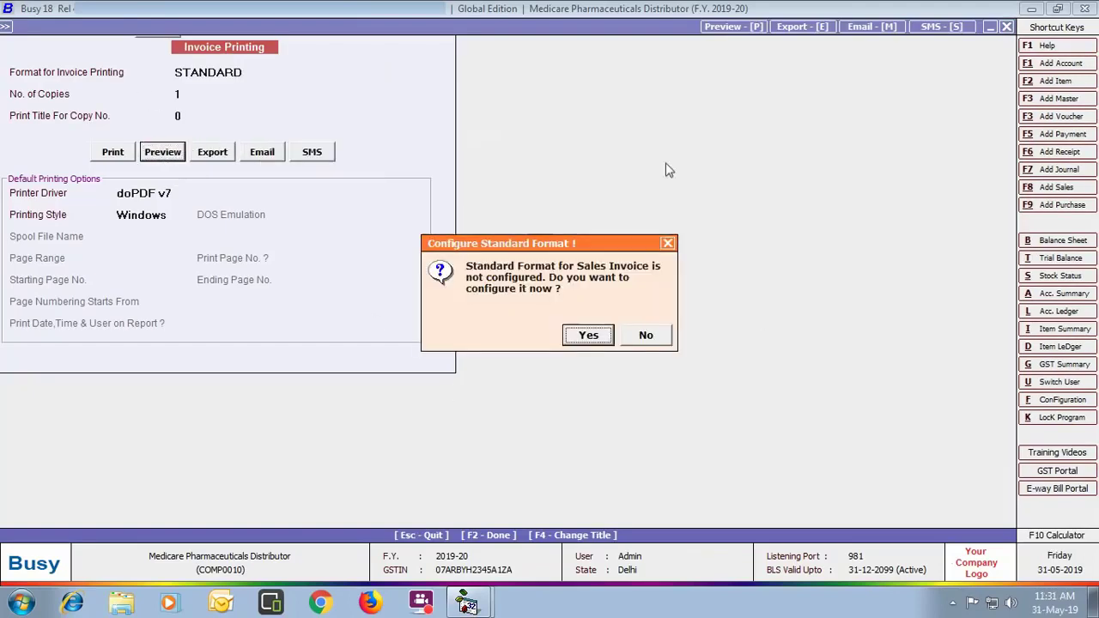
left_click(584, 338)
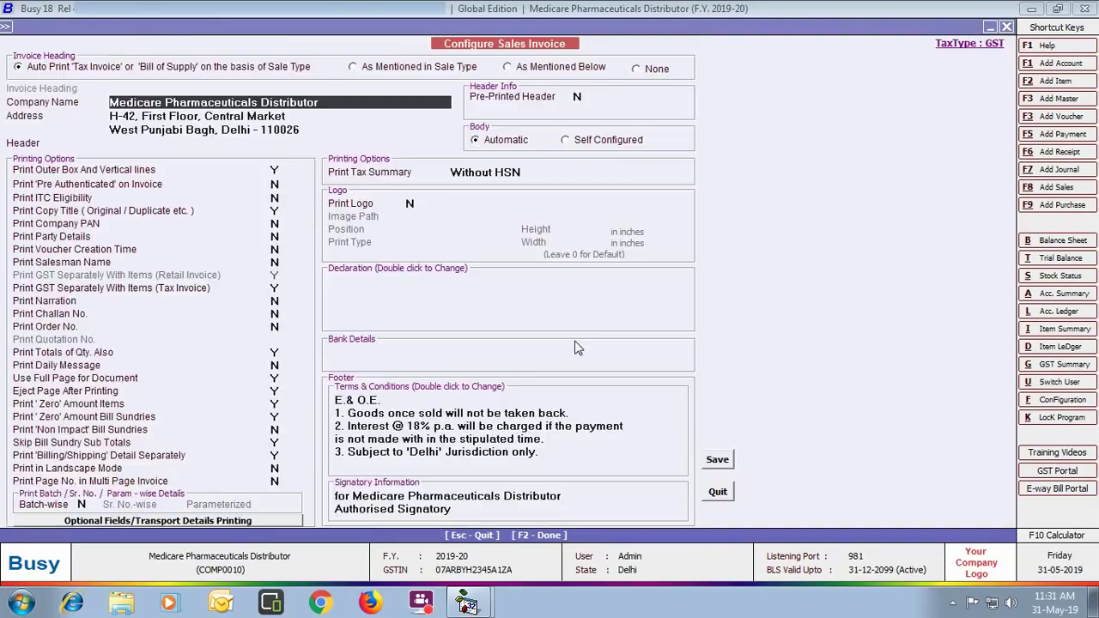
left_click(82, 504)
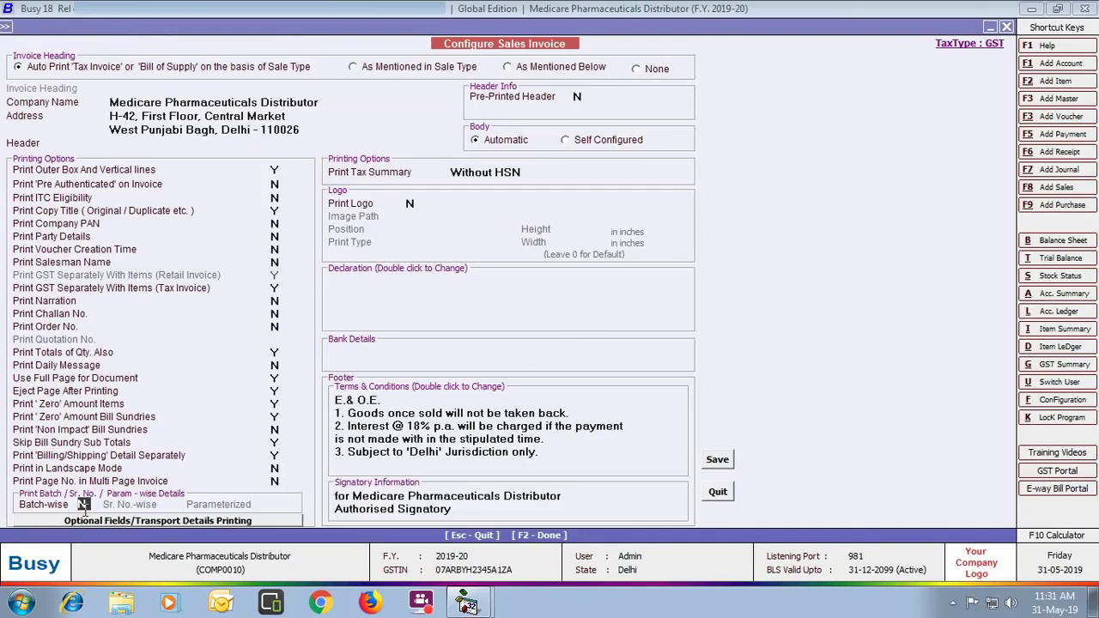
left_click(716, 460)
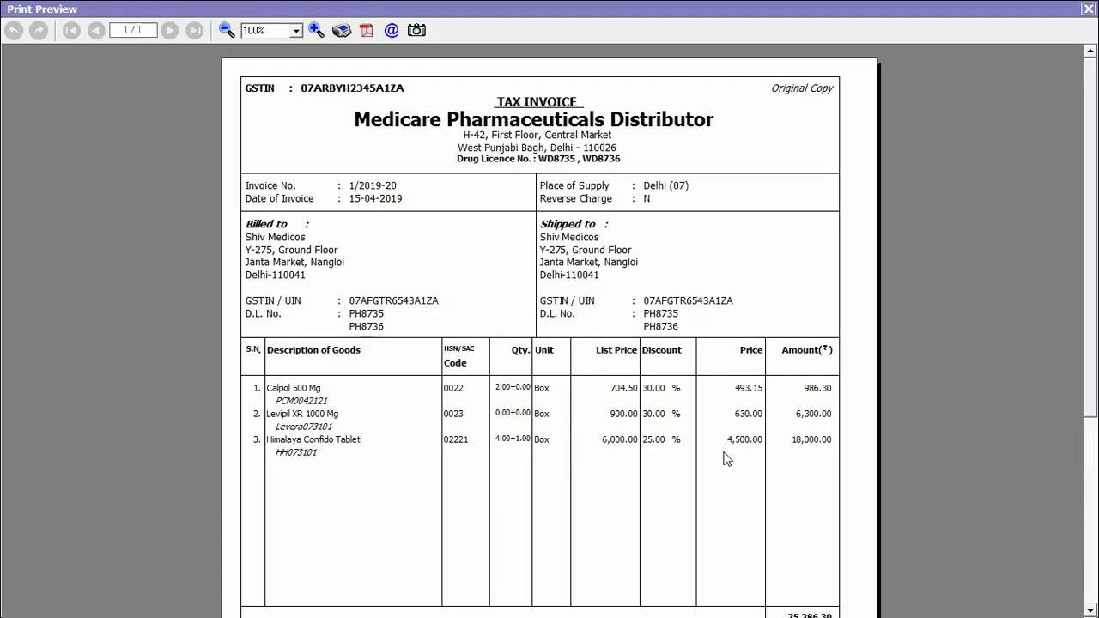
Step: Check the batch numbers listed under each item, then close the preview and the sales voucher
scroll(1079, 309, "down", 5)
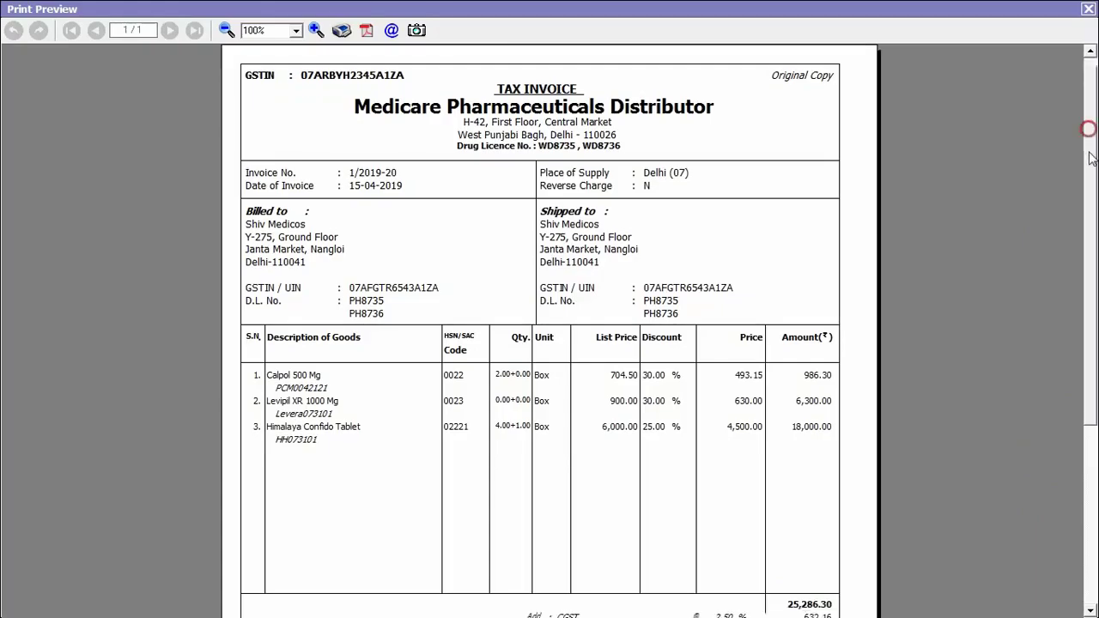
left_click(1089, 8)
key("Escape")
Step: Start a Main-series payment voucher dated 15-04-2019, type PDC, with PDC date 20-04-2019
left_click(215, 263)
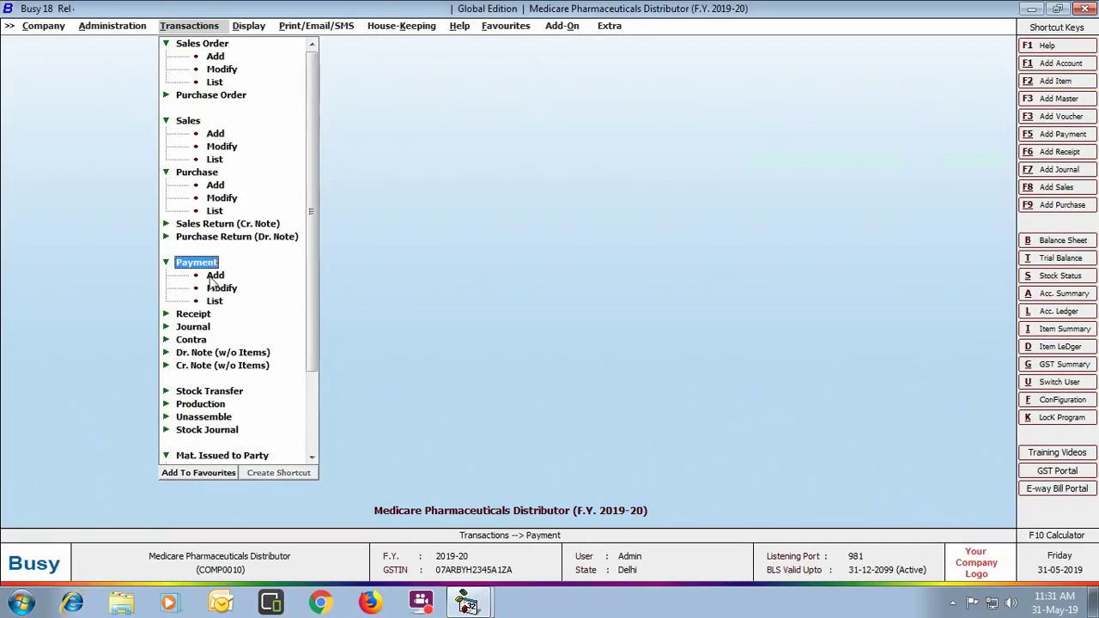
left_click(214, 275)
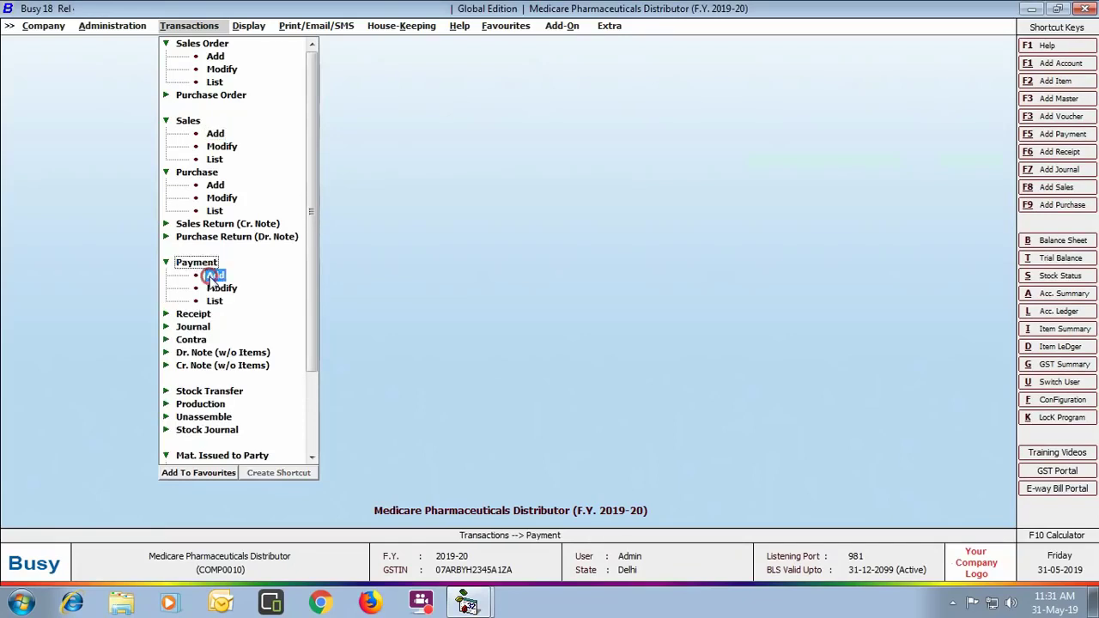
key("Return")
type("15-04")
key("Return")
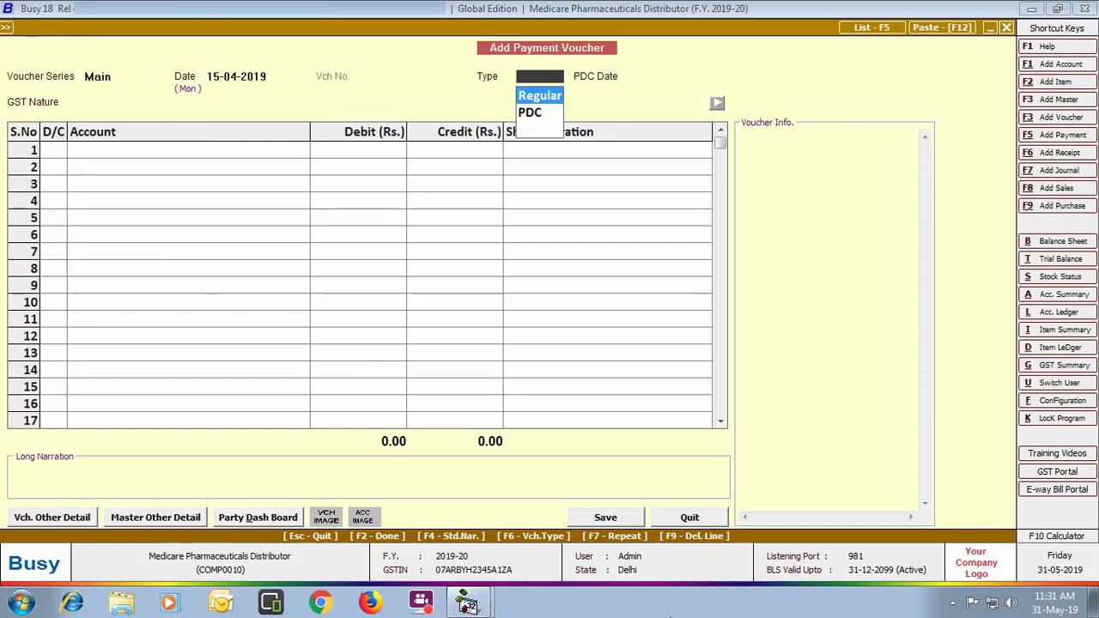
key("Down")
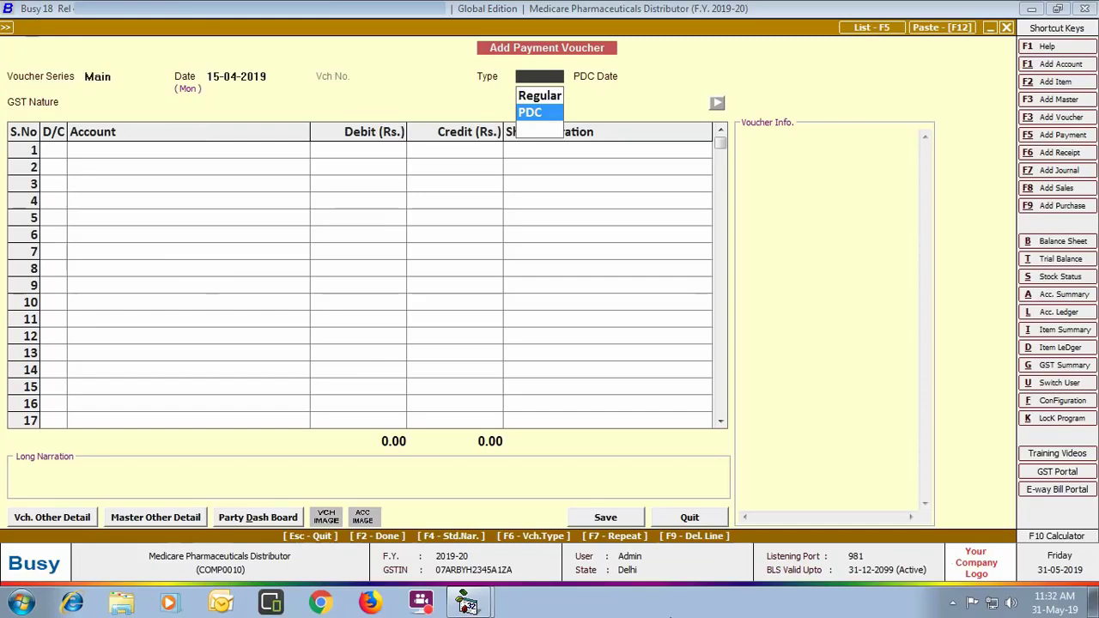
key("Return")
type("20-04")
key("Return")
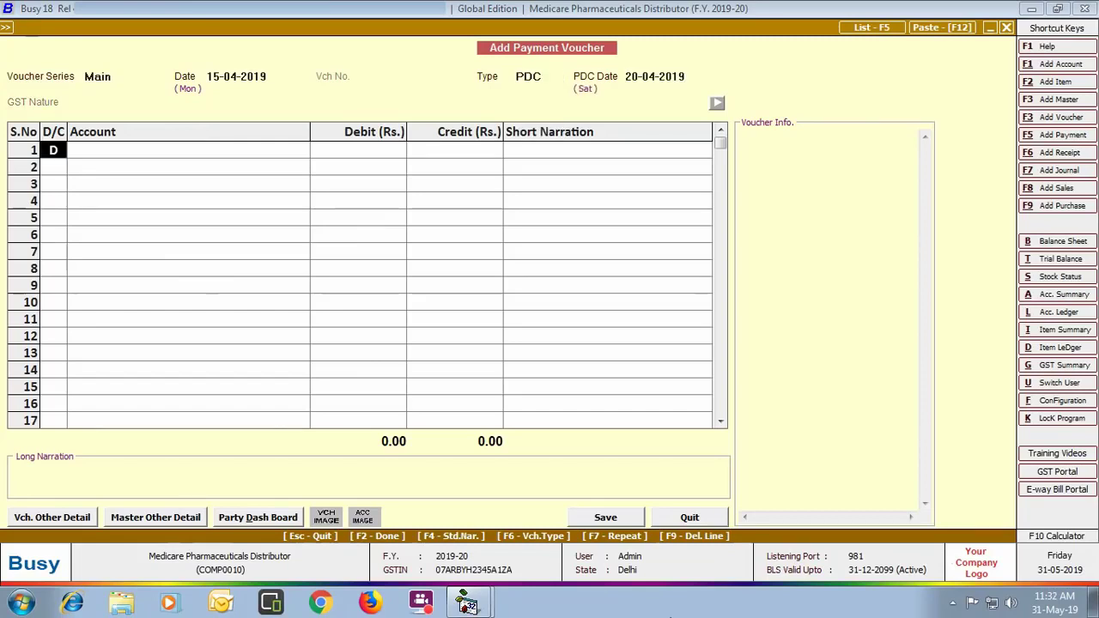
Step: Debit SK Medicare Pvt. Ltd. 15000, adjusted against bill SKMedi/01
key("Return")
type("sk")
key("Return")
type("15000")
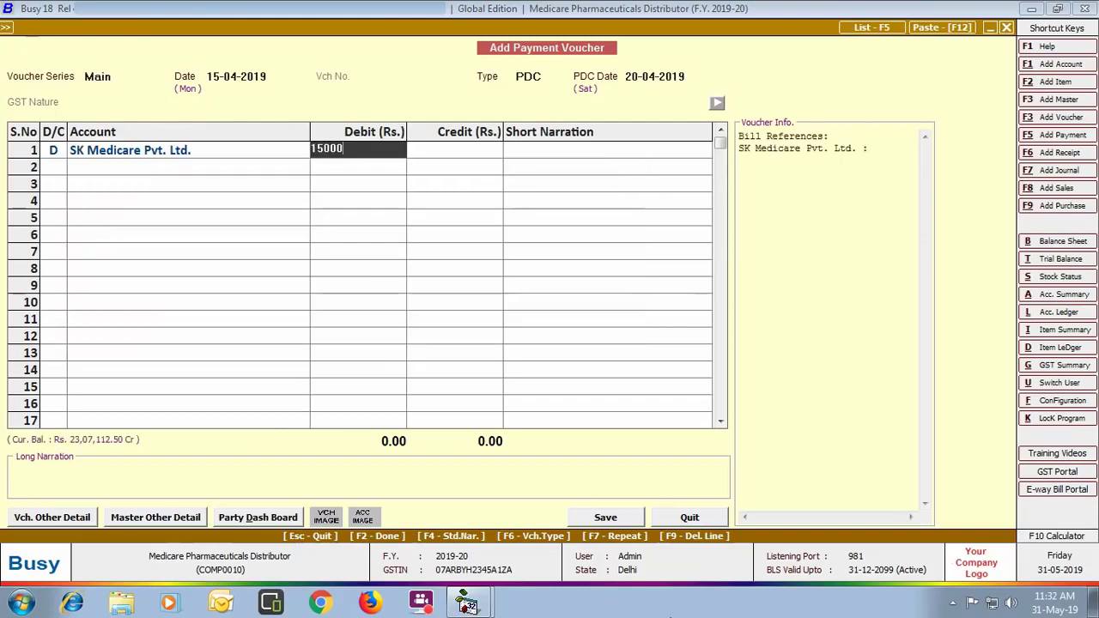
key("Return")
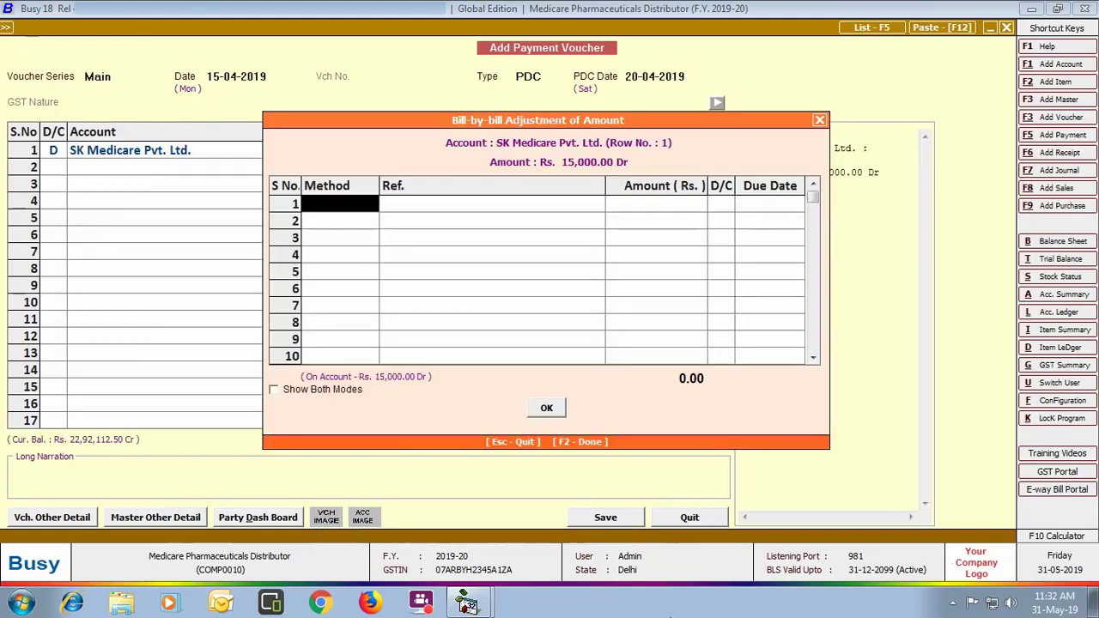
key("Return")
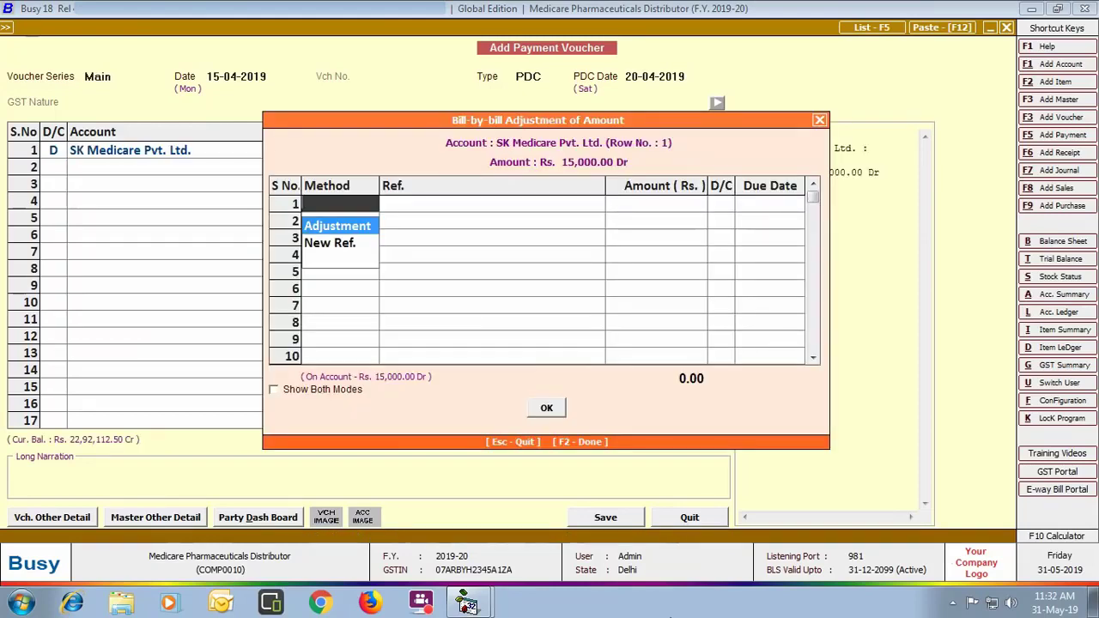
key("Return")
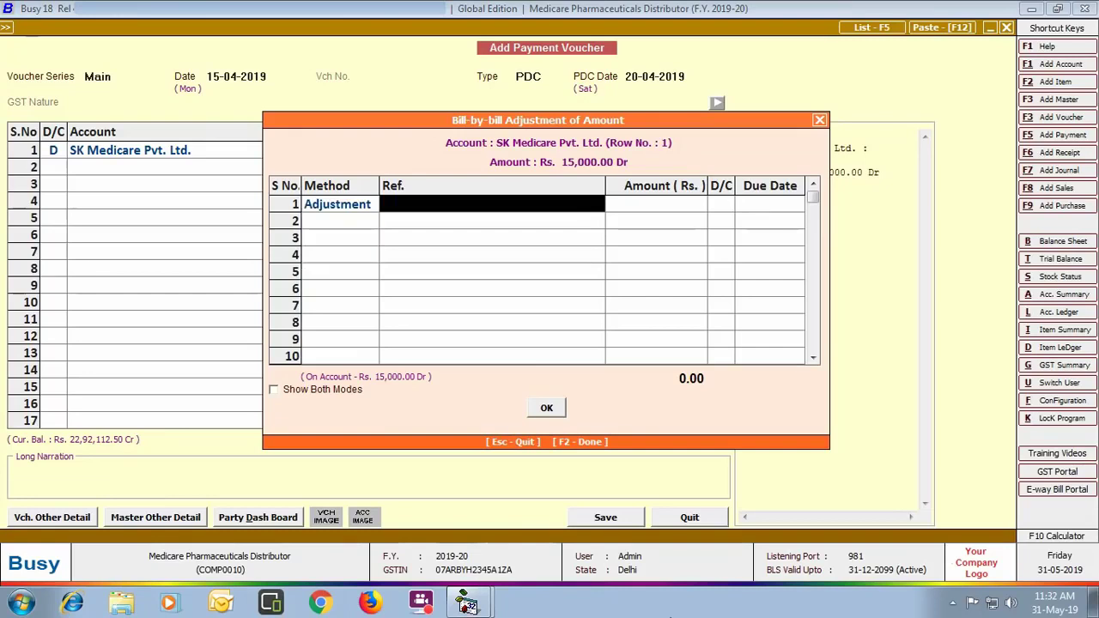
type("sk")
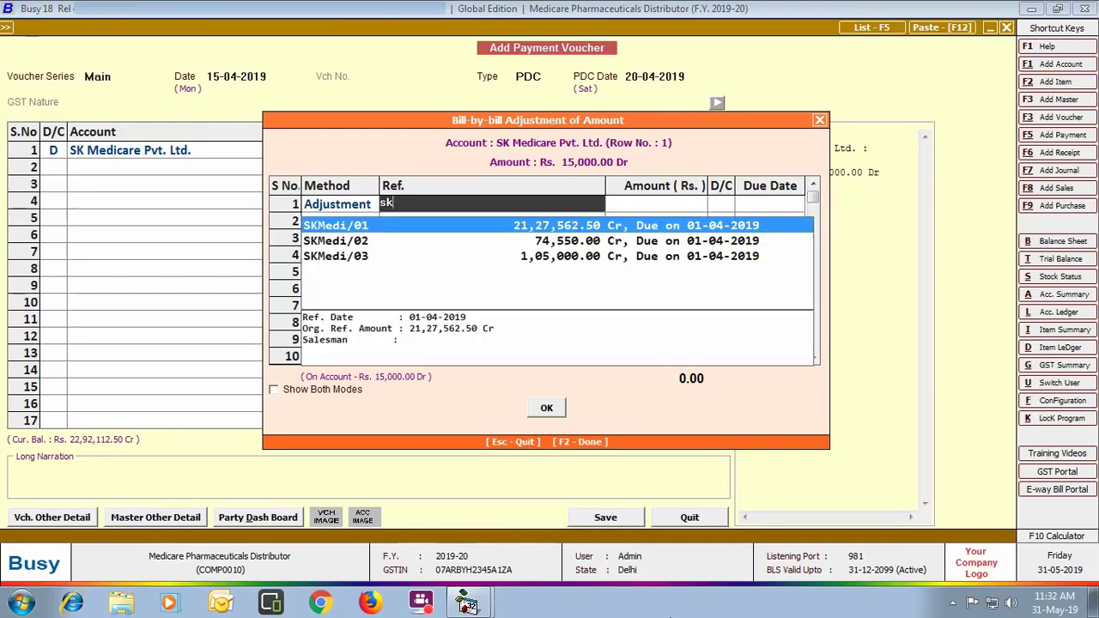
key("Return")
key("Return")
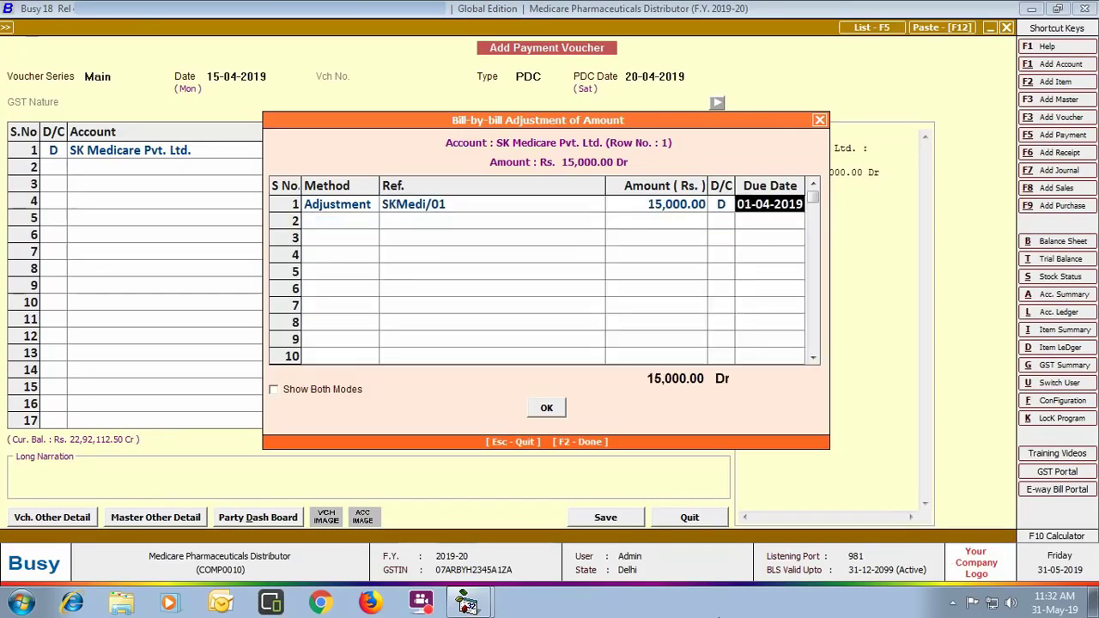
key("Return")
Step: Credit the 15,000 to Punjab National Bank and save the voucher
key("Return")
key("Return")
key("Return")
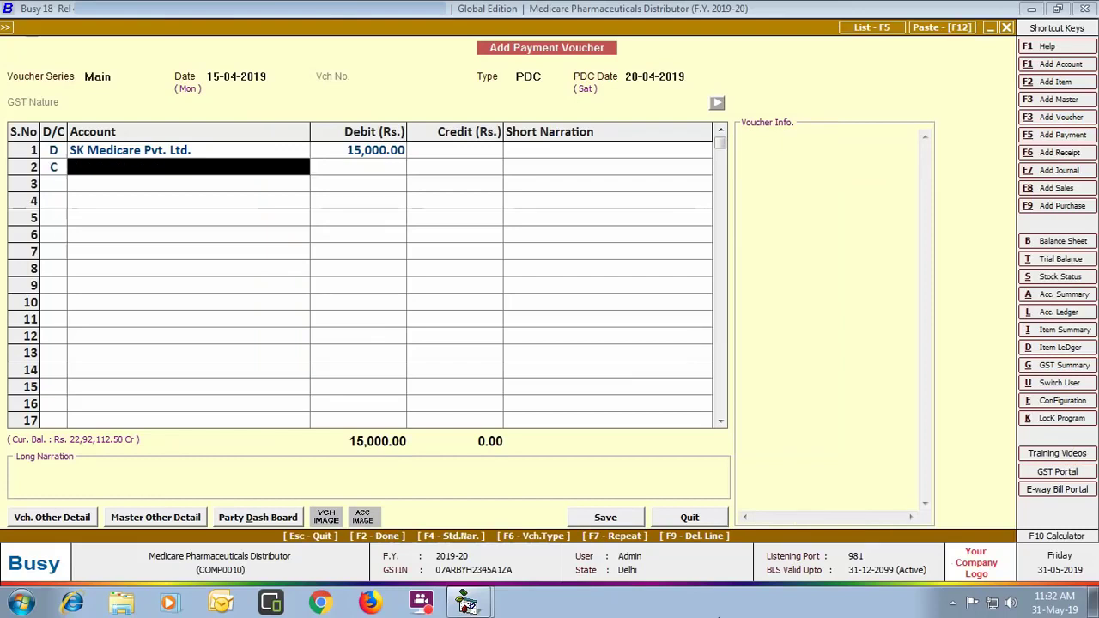
type("p")
key("Return")
key("Return")
key("Return")
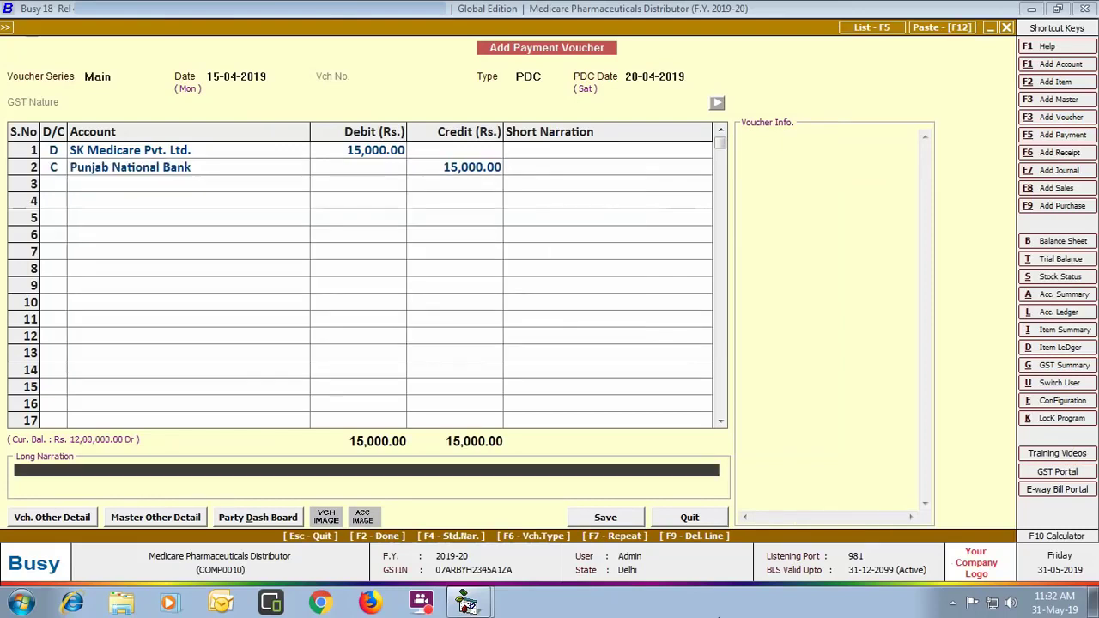
key("Return")
key("Return")
key("Escape")
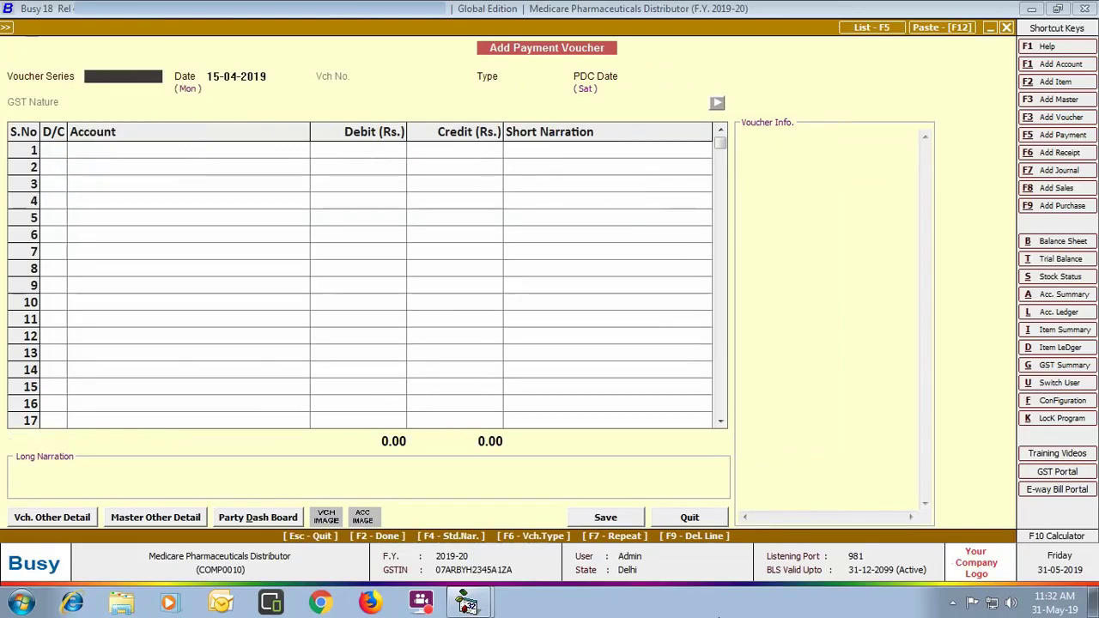
Step: Start a Main-series receipt voucher dated 20-04-2019 with type Regular
key("Escape")
key("Down")
key("Down")
key("Down")
key("Return")
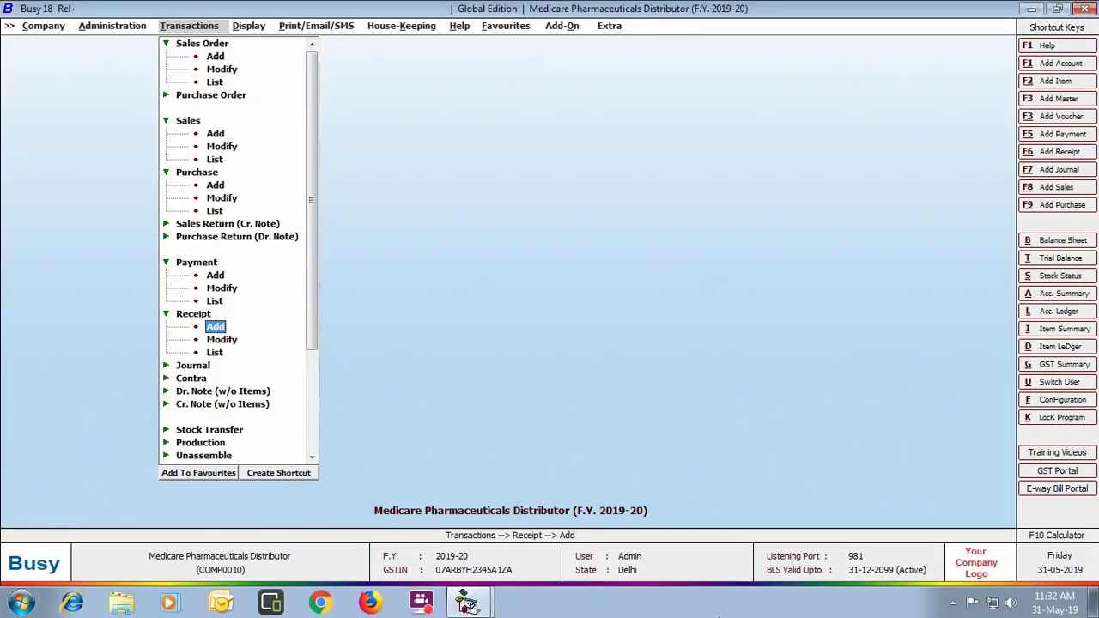
key("Return")
key("Return")
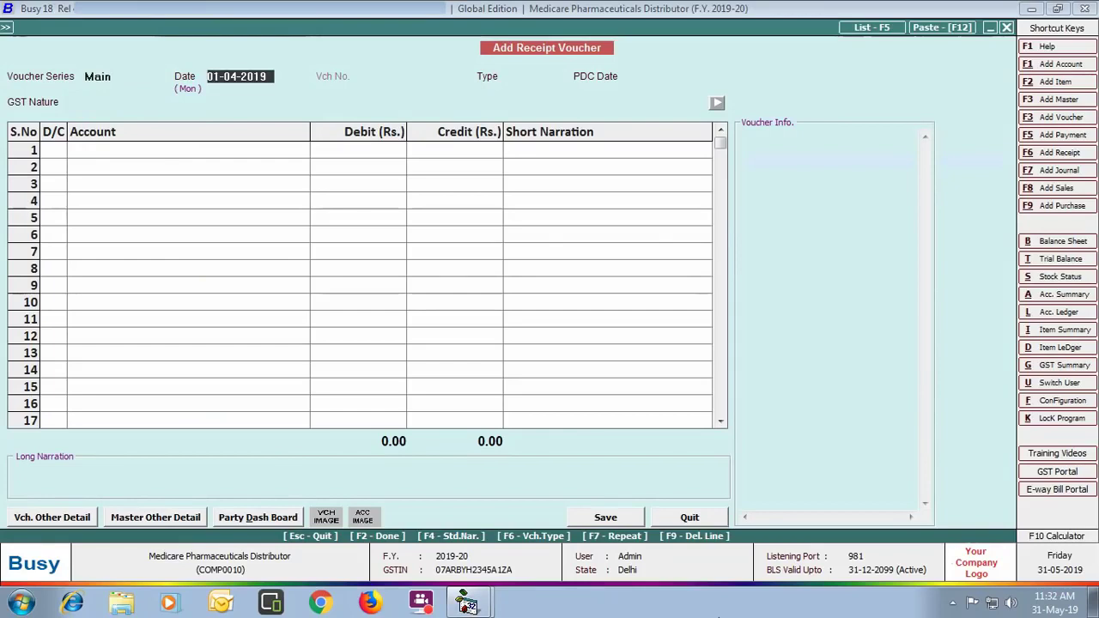
type("20-04")
key("Return")
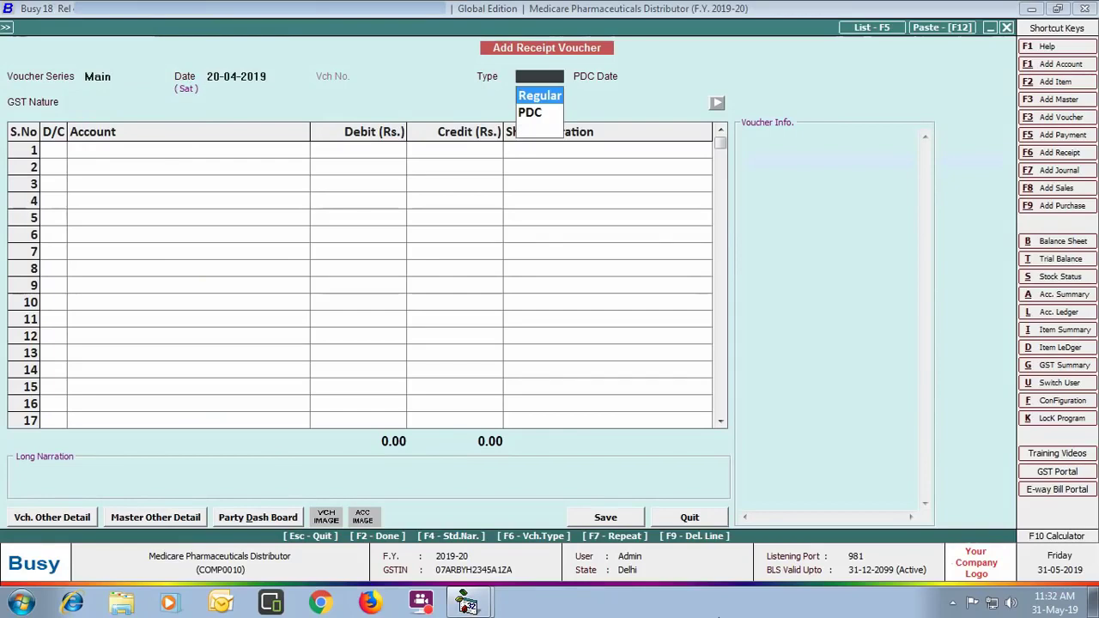
key("Return")
key("Return")
Step: Credit Shiv Medicos 16,723, adjusted bill-by-bill against invoice Shiv/01/19-20
key("Return")
type("shiv")
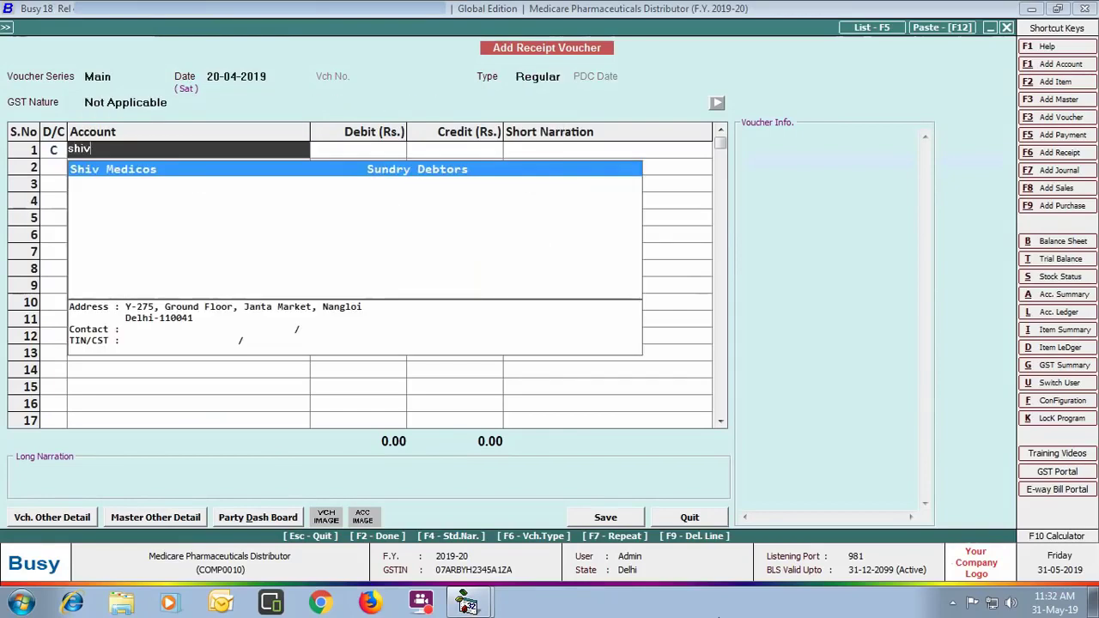
key("Return")
type("16,")
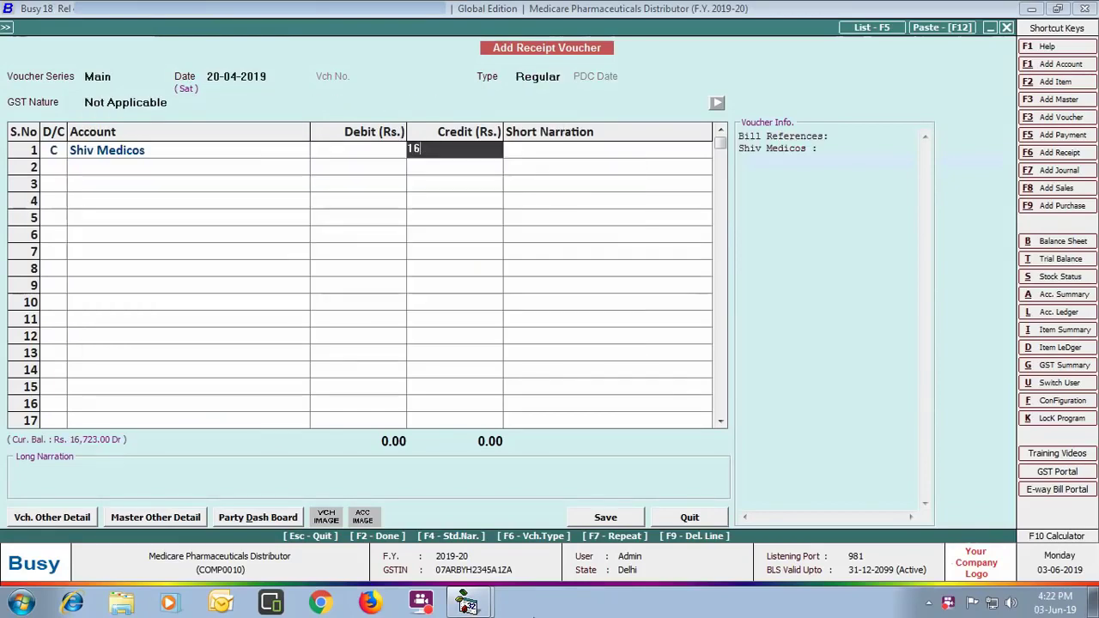
type("723")
key("Return")
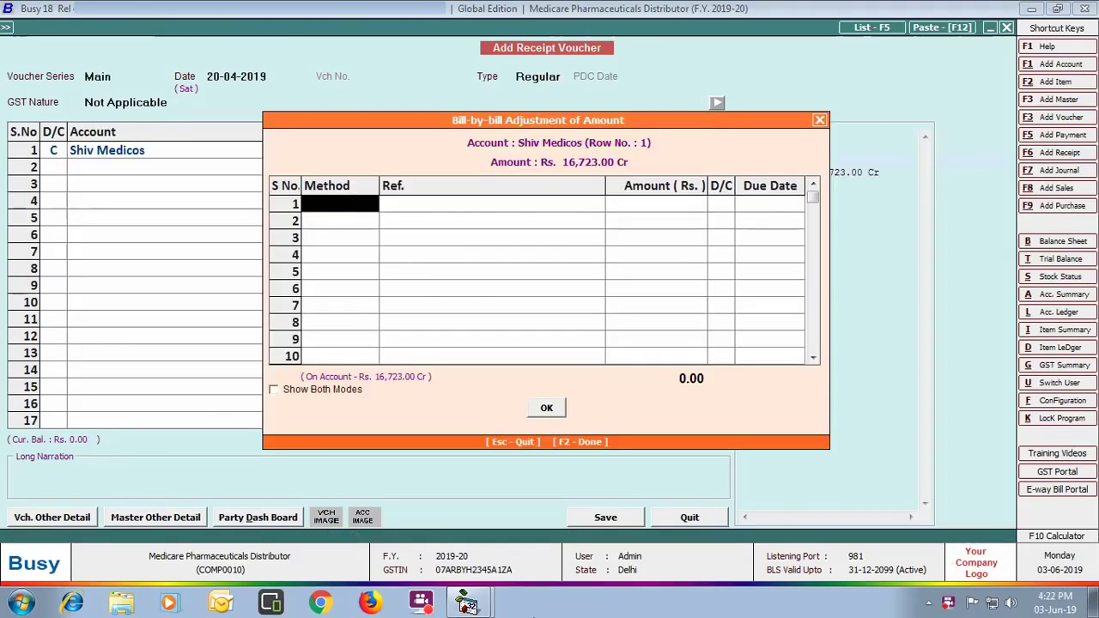
key("Return")
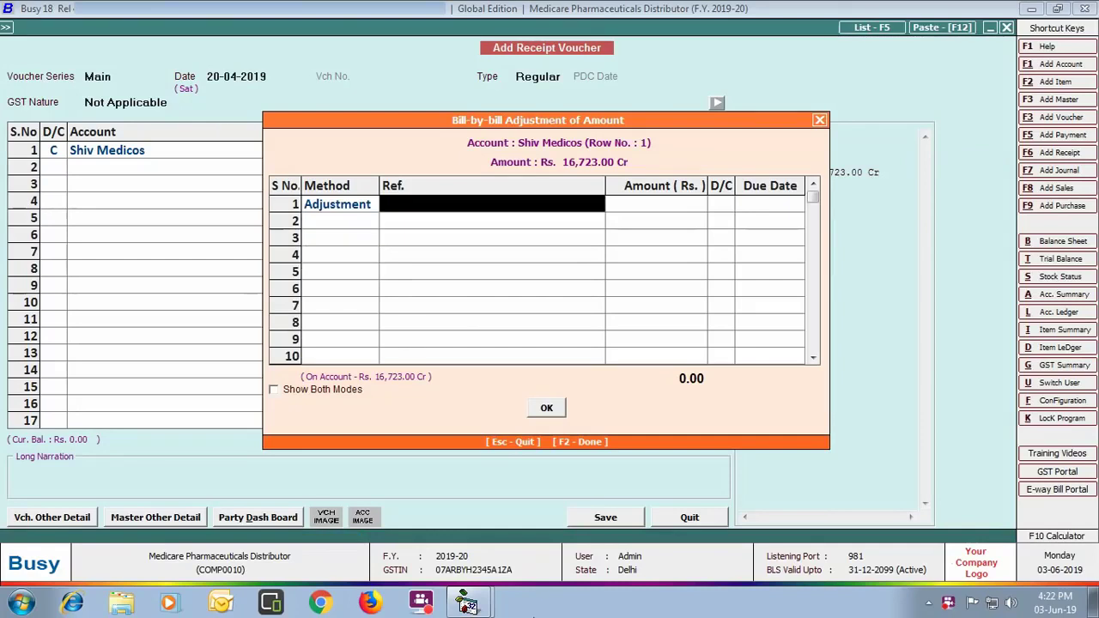
type("sh")
key("Return")
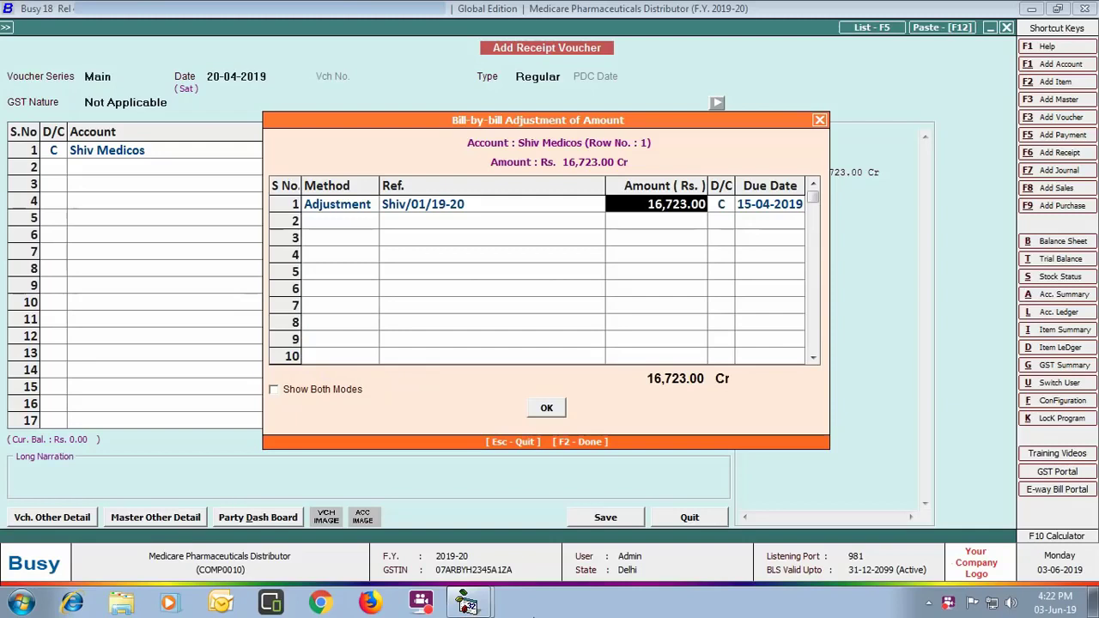
key("Return")
key("Return")
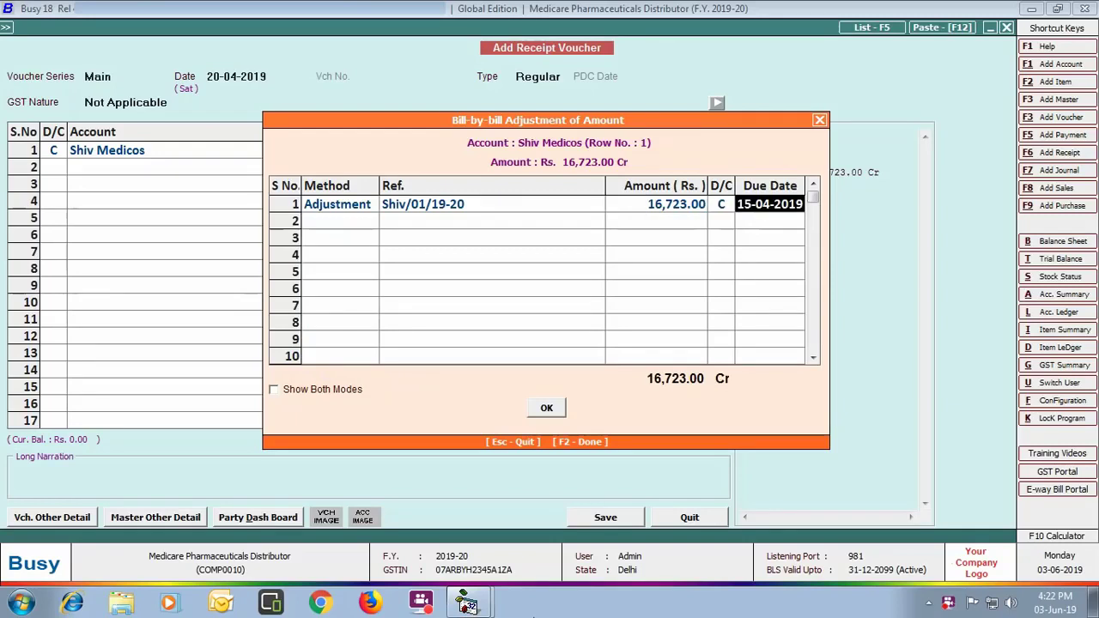
left_click(530, 409)
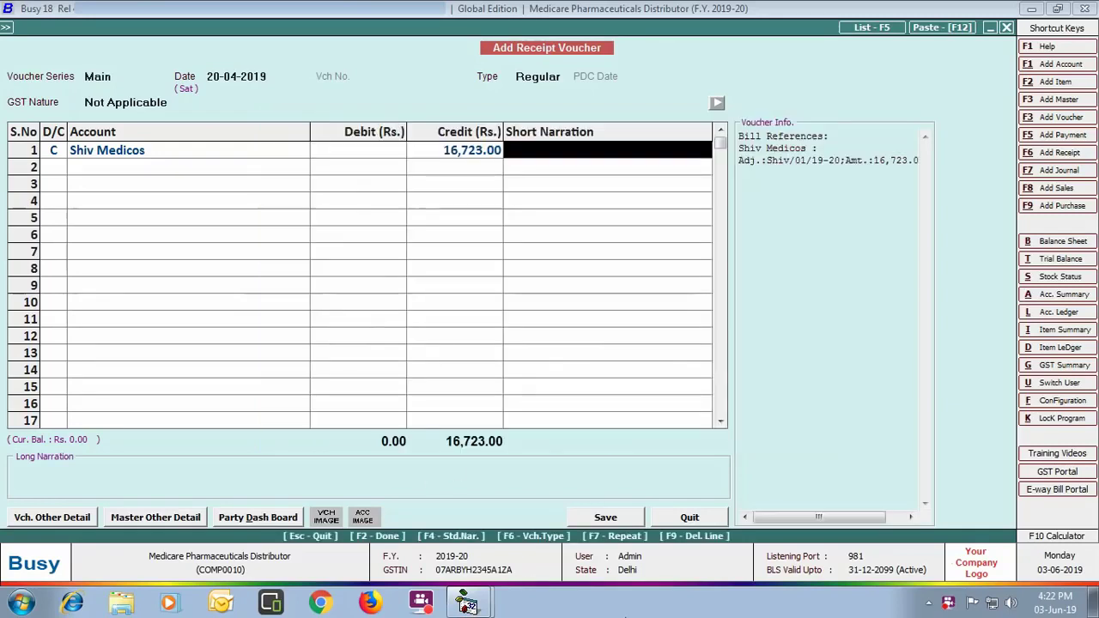
Step: Debit Punjab National Bank for the amount and save the receipt
key("Return")
key("Return")
type("pu")
key("Return")
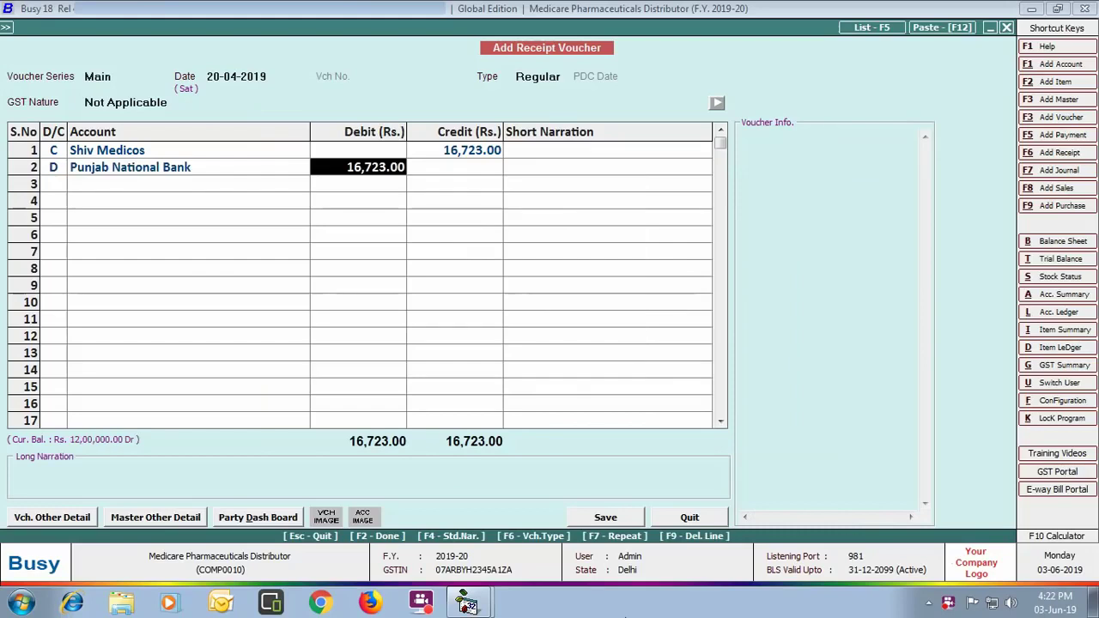
left_click(608, 517)
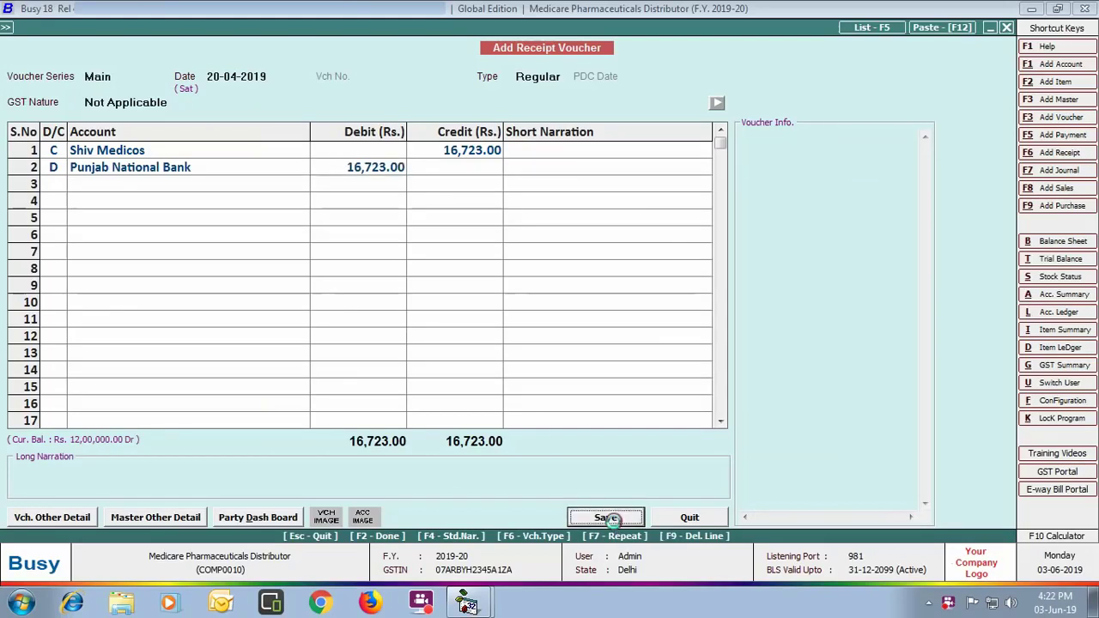
Step: Open the Punjab National Bank reconciliation with all entries shown for 1–20 April 2019
left_click(691, 518)
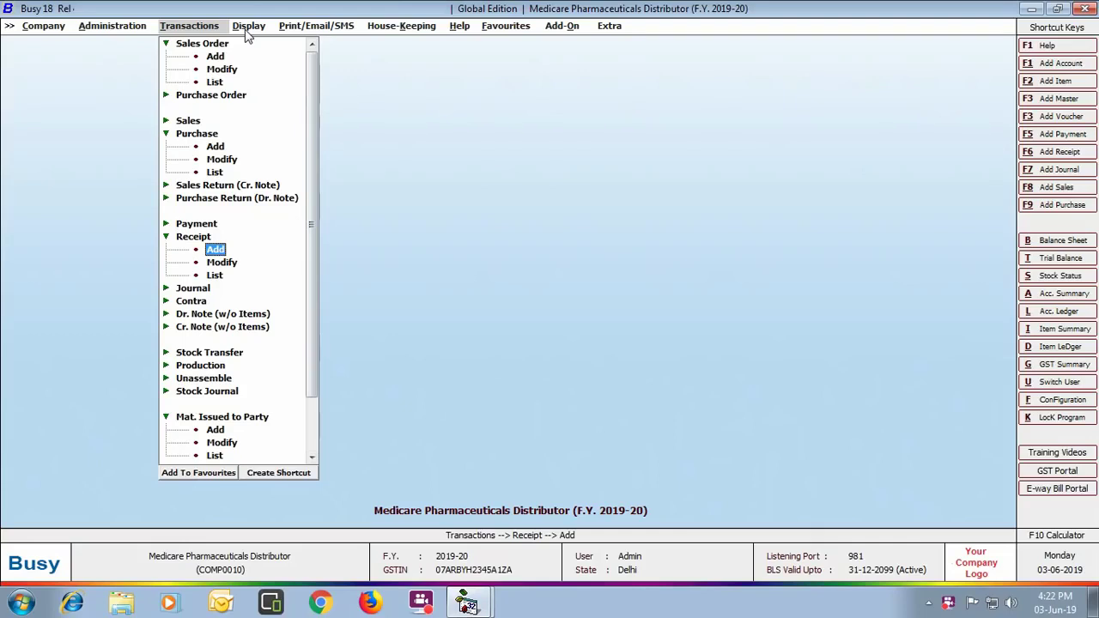
left_click(247, 28)
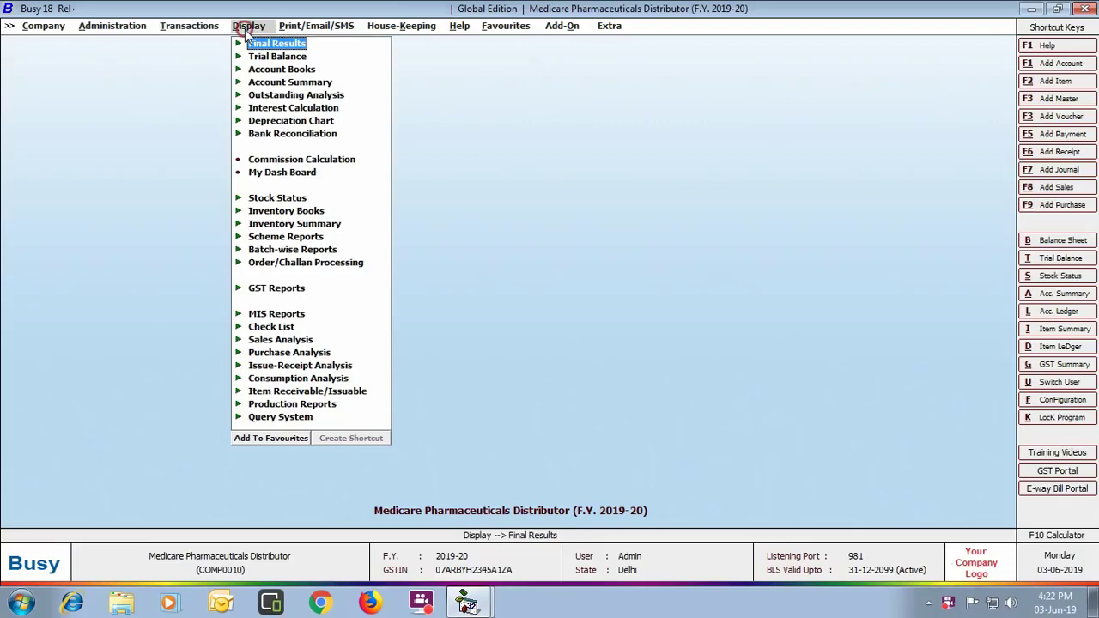
left_click(335, 139)
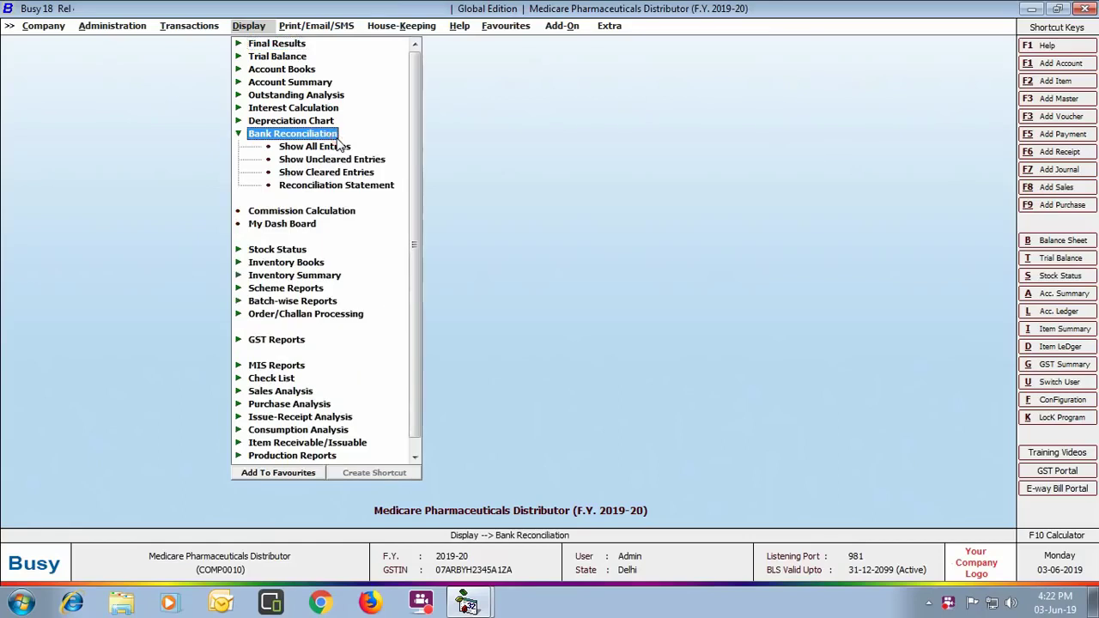
left_click(331, 147)
key("Return")
key("Return")
key("Return")
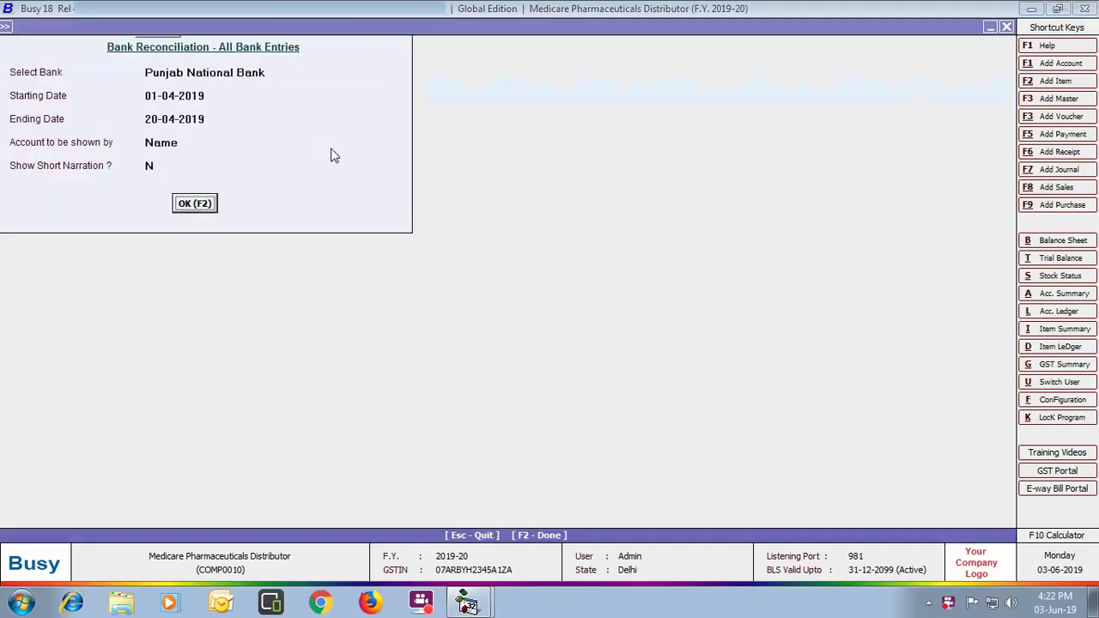
key("Return")
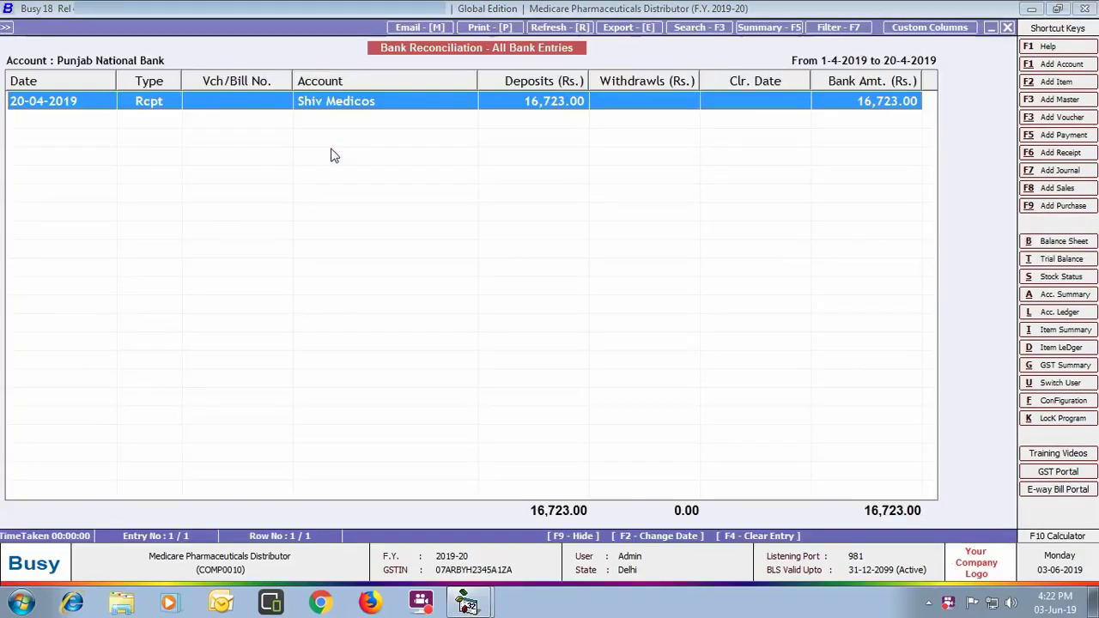
Step: Inspect the 16,723.00 Shiv Medicos deposit without entering a clearing date, then close the report
key("Return")
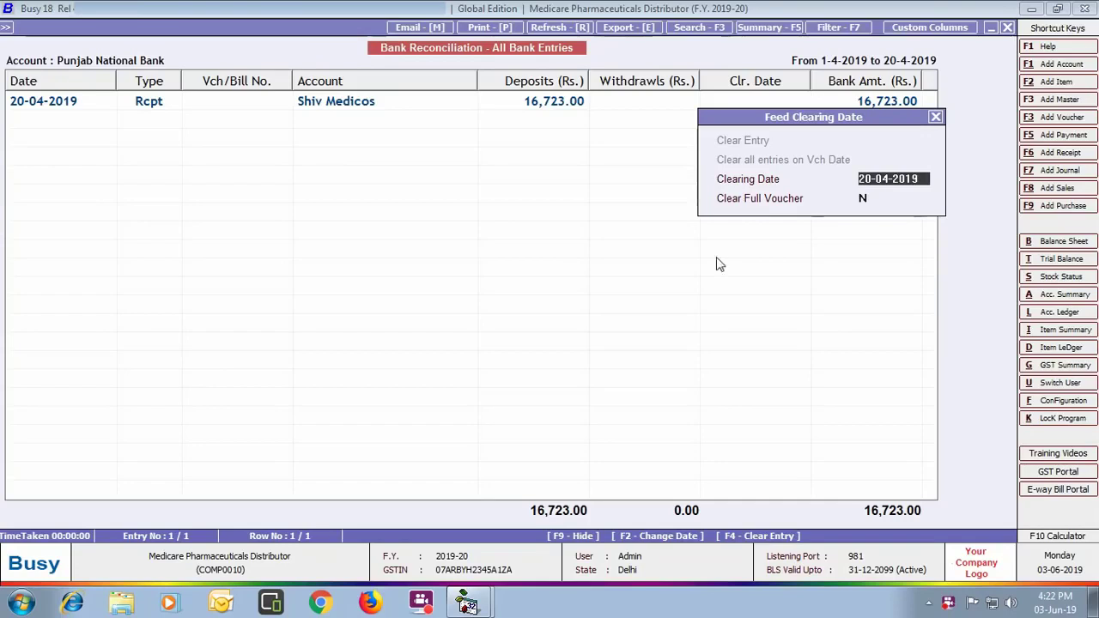
left_click(935, 117)
left_click(1007, 27)
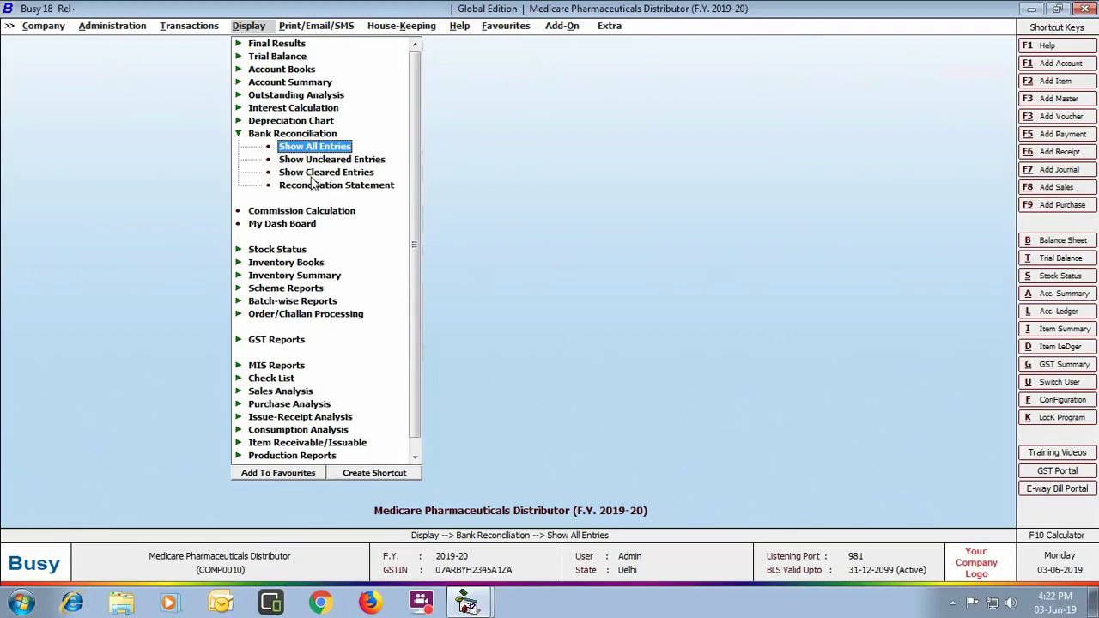
Step: Run the one-salesman commission report for 01-04-2019 to 20-04-2019, showing 319.00, and close it
left_click(348, 214)
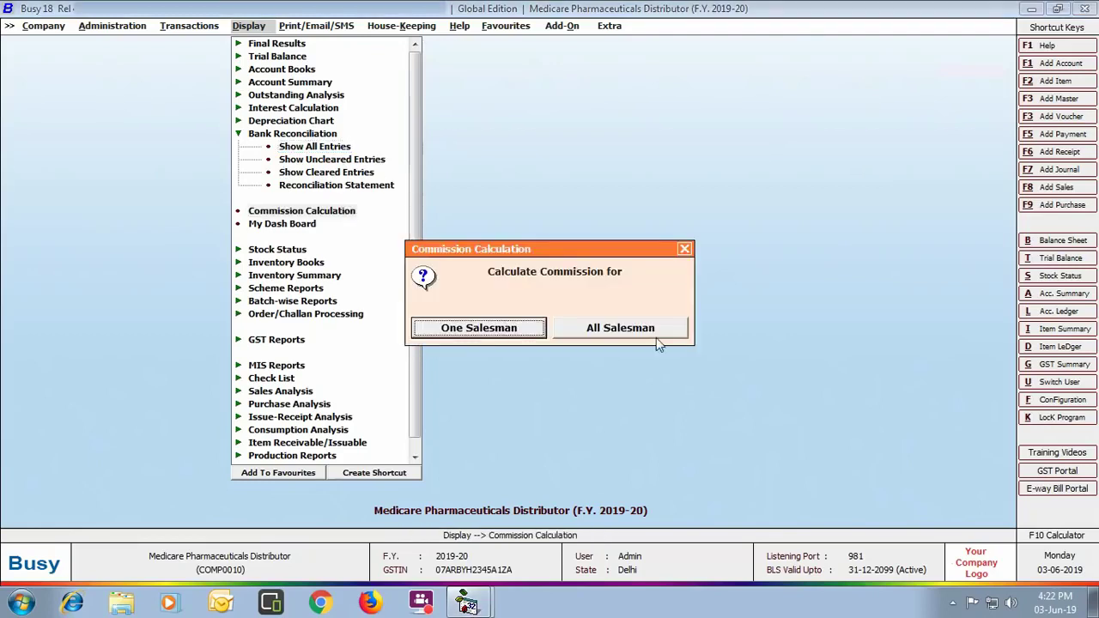
left_click(511, 337)
key("Return")
key("Return")
key("Return")
key("Return")
key("Return")
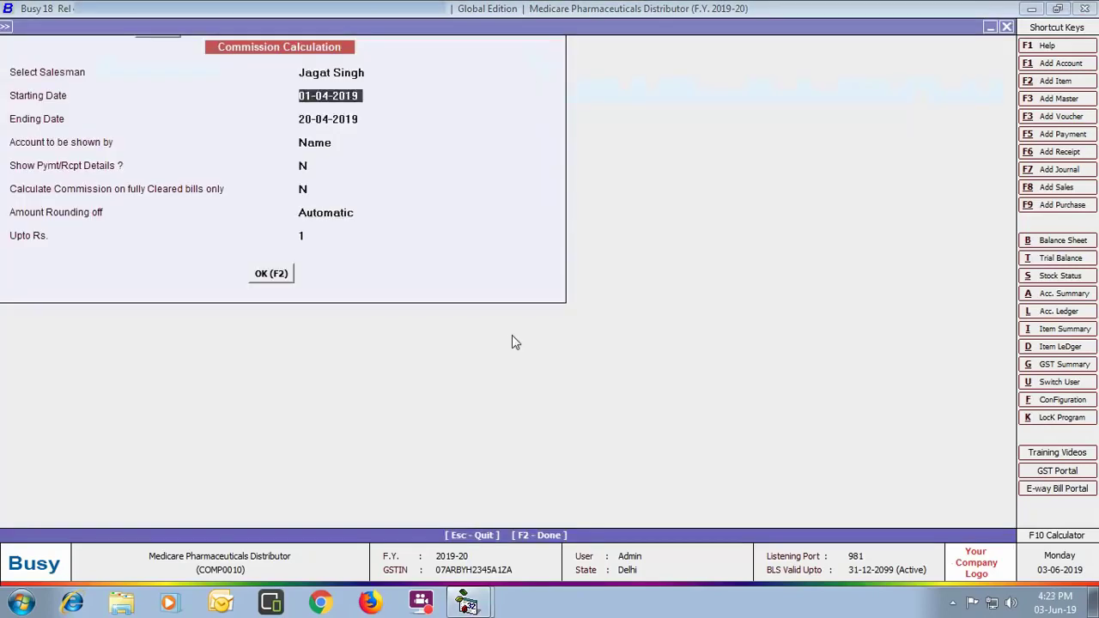
key("Return")
key("Return")
key("Return")
key("Return")
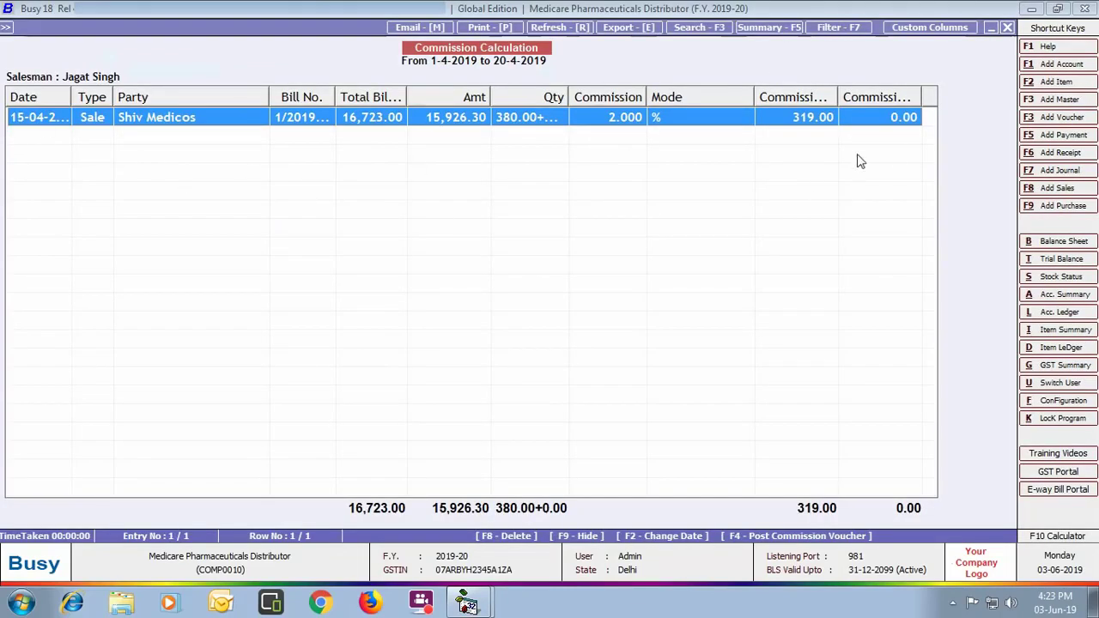
left_click(1007, 27)
left_click(1008, 27)
left_click(687, 246)
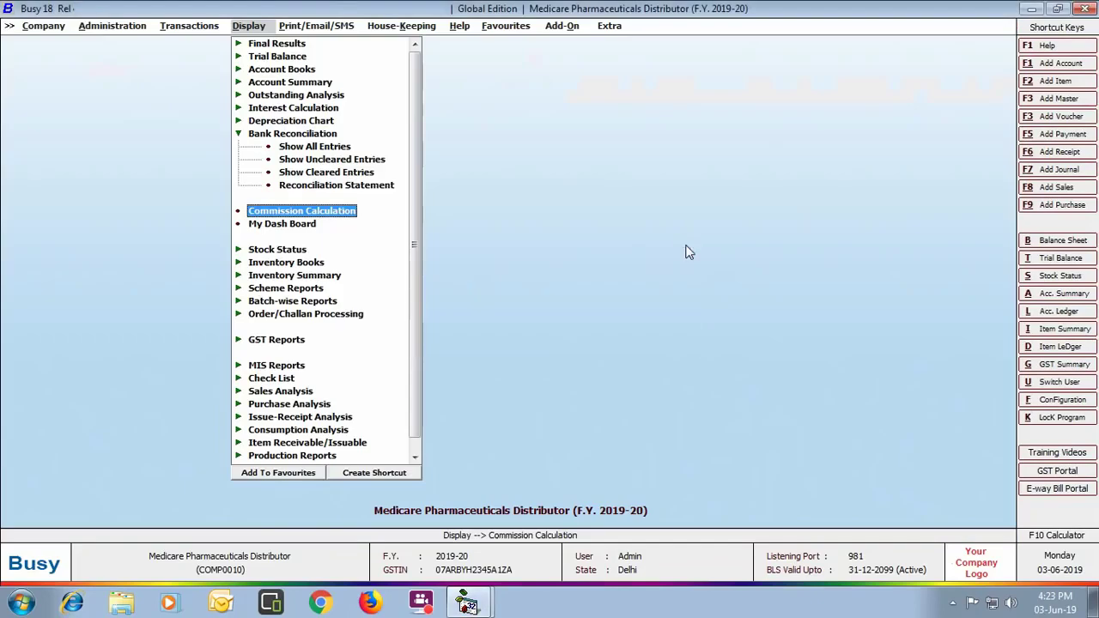
Step: Generate the all-items batch-wise stock summary up to 20-04-2019, showing 1,144.00 pending, then close it
left_click(329, 302)
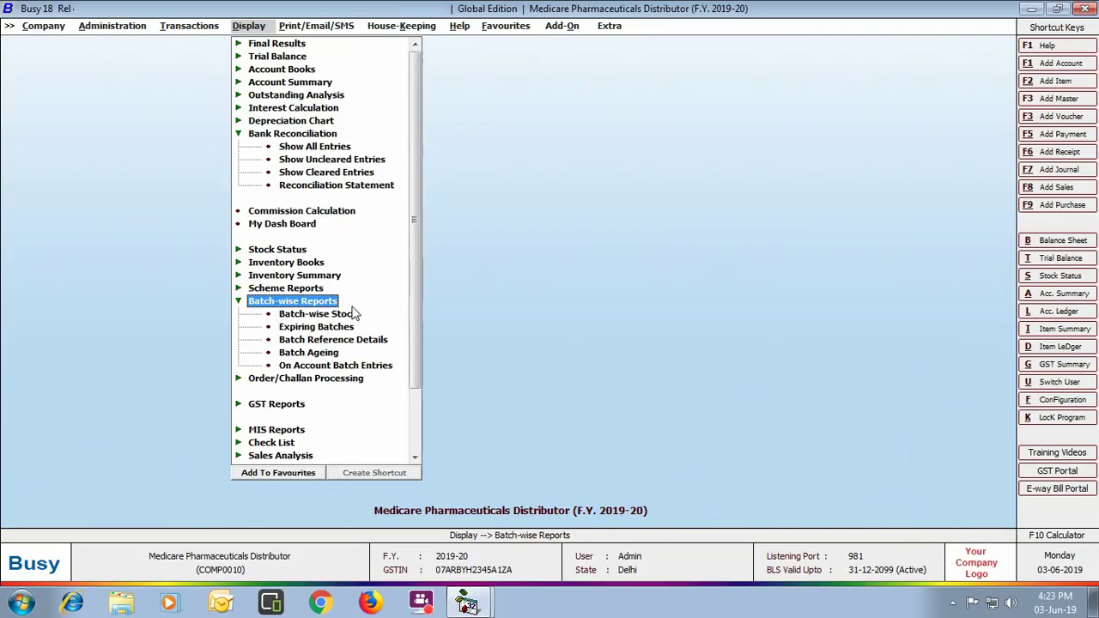
left_click(342, 317)
left_click(644, 326)
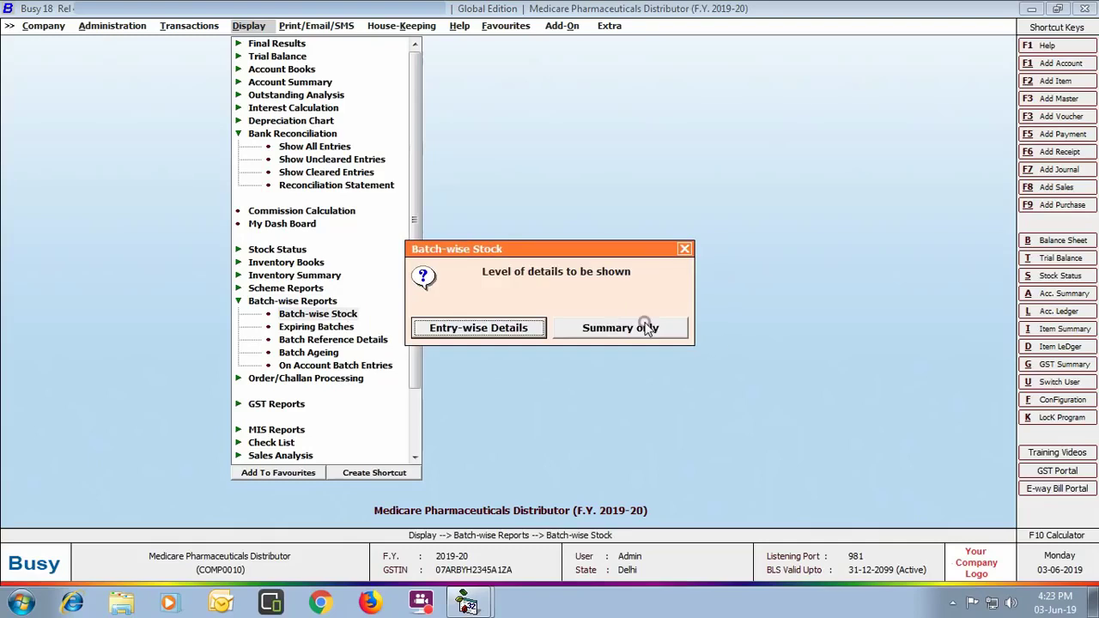
left_click(618, 329)
left_click(182, 248)
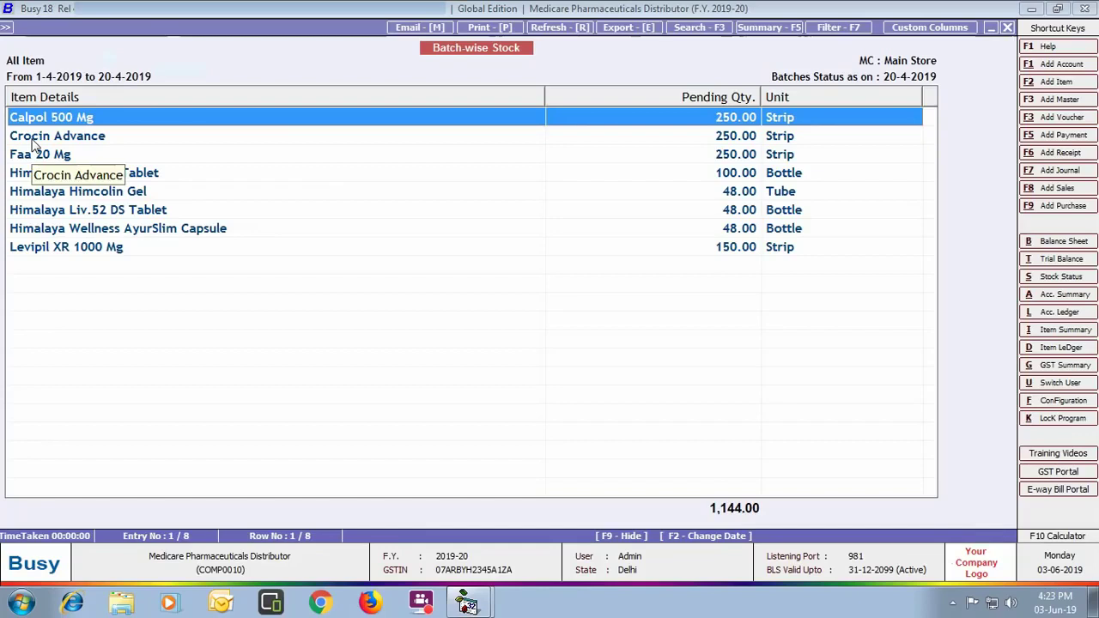
left_click(1007, 27)
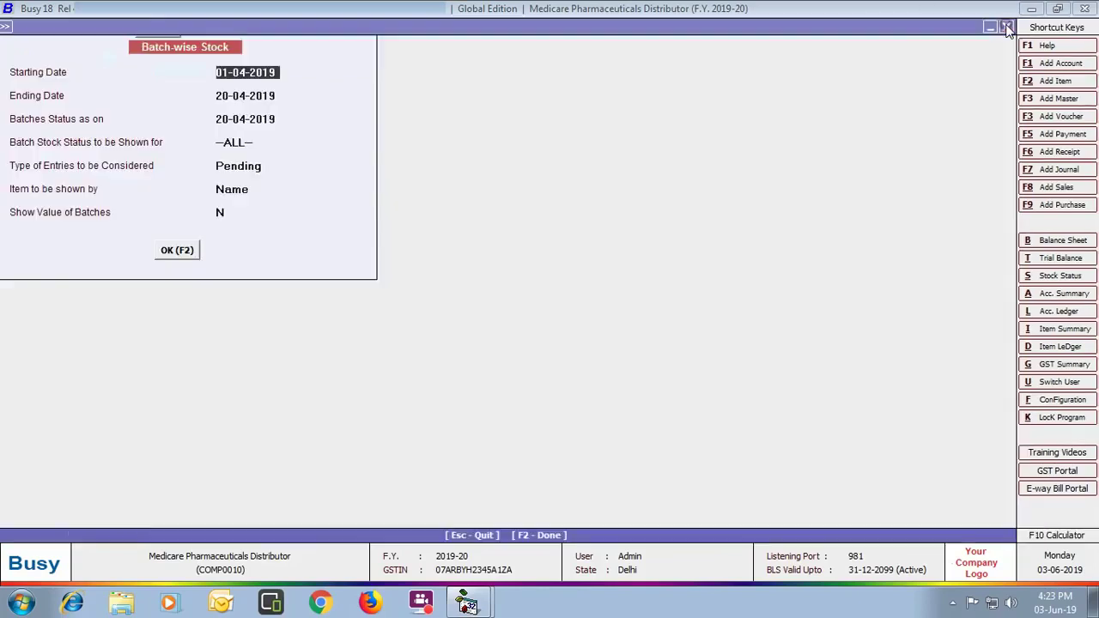
left_click(1006, 27)
left_click(683, 249)
left_click(715, 246)
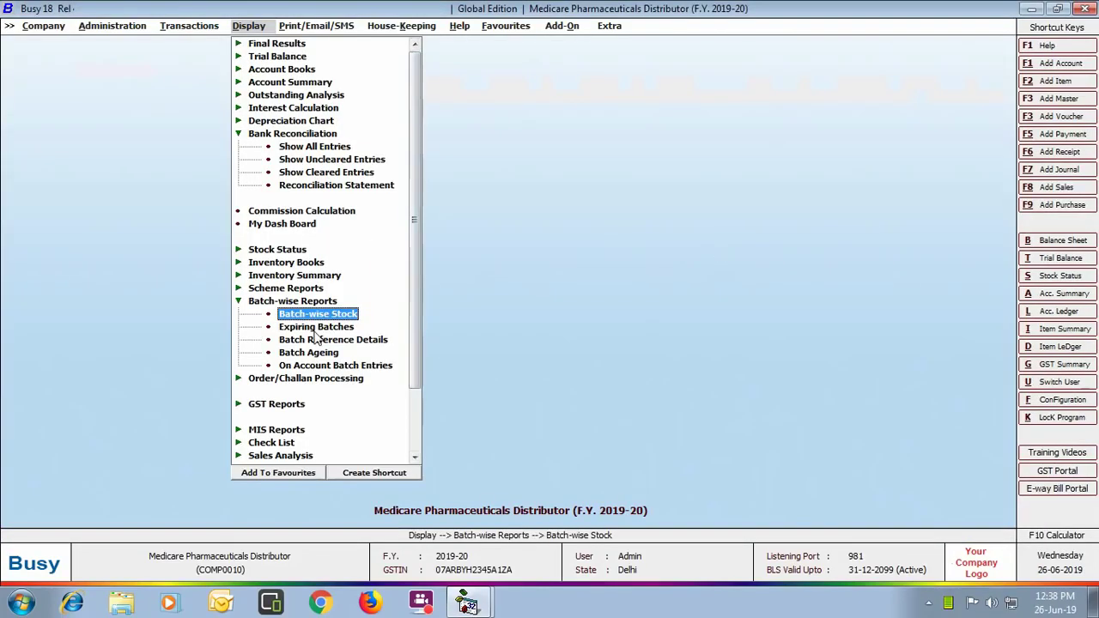
Step: Run the all-items expiring batches report till 20-04-2019, showing 48 Liv.52 DS bottles expired
left_click(314, 329)
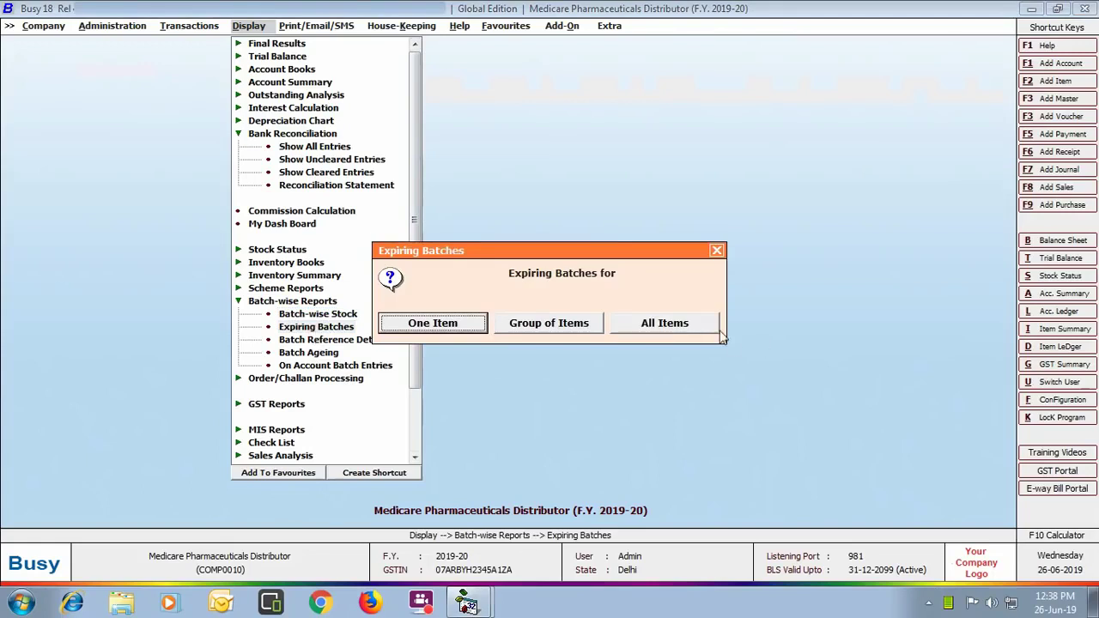
left_click(699, 332)
left_click(643, 334)
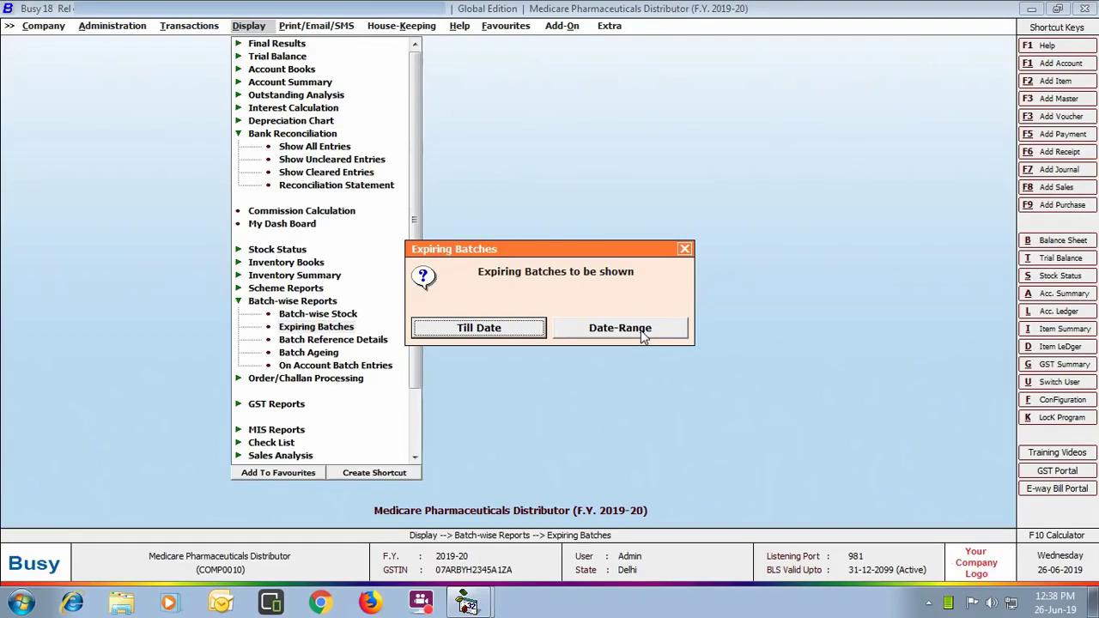
left_click(514, 327)
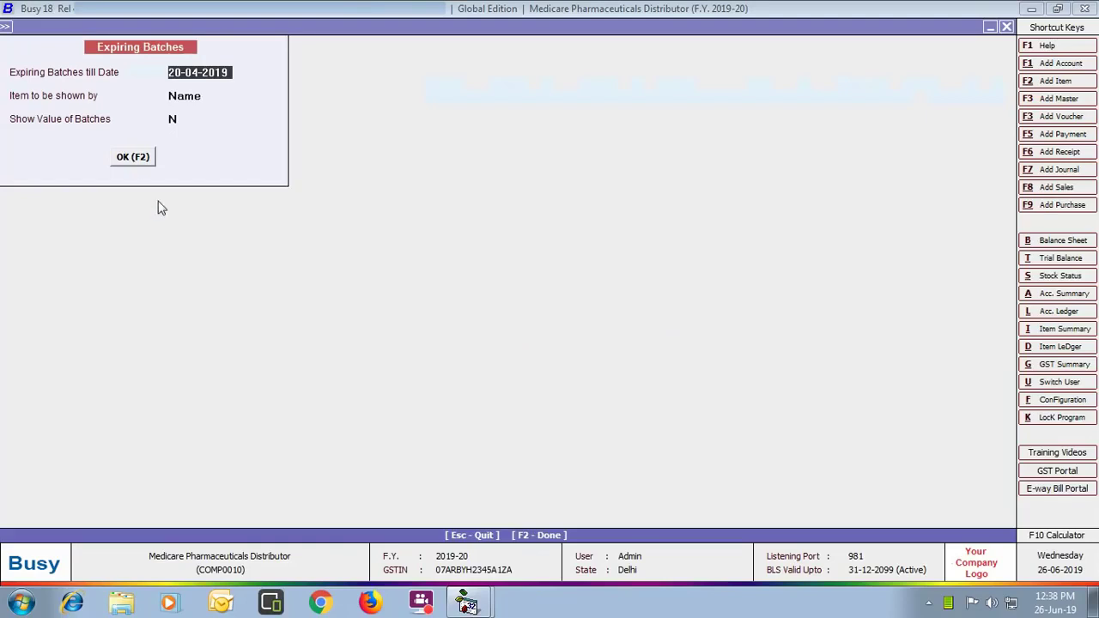
left_click(133, 157)
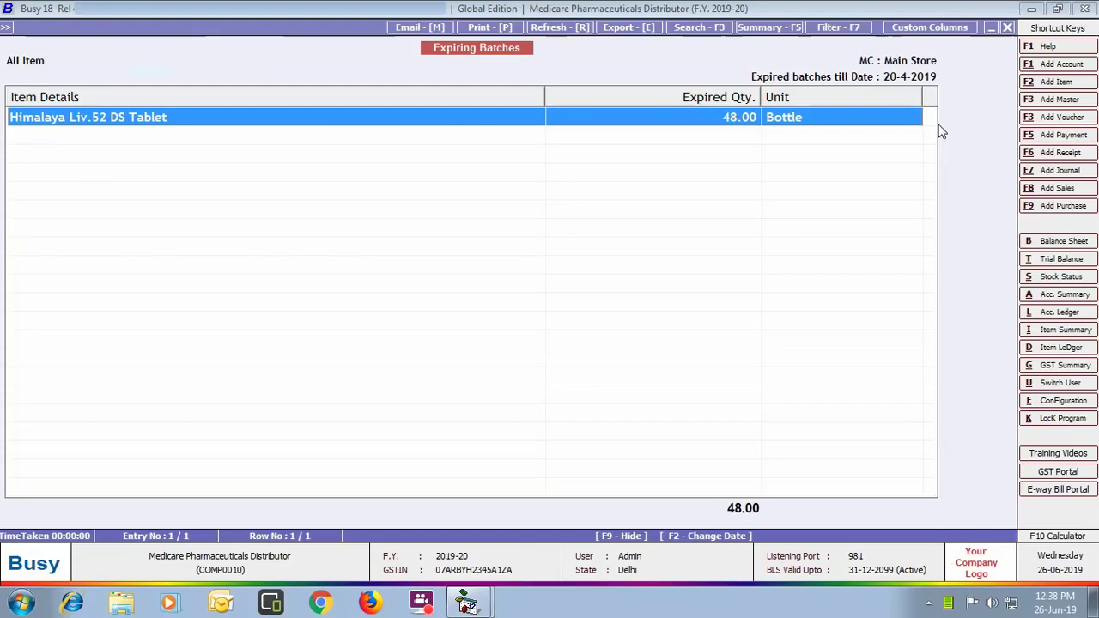
left_click(1006, 27)
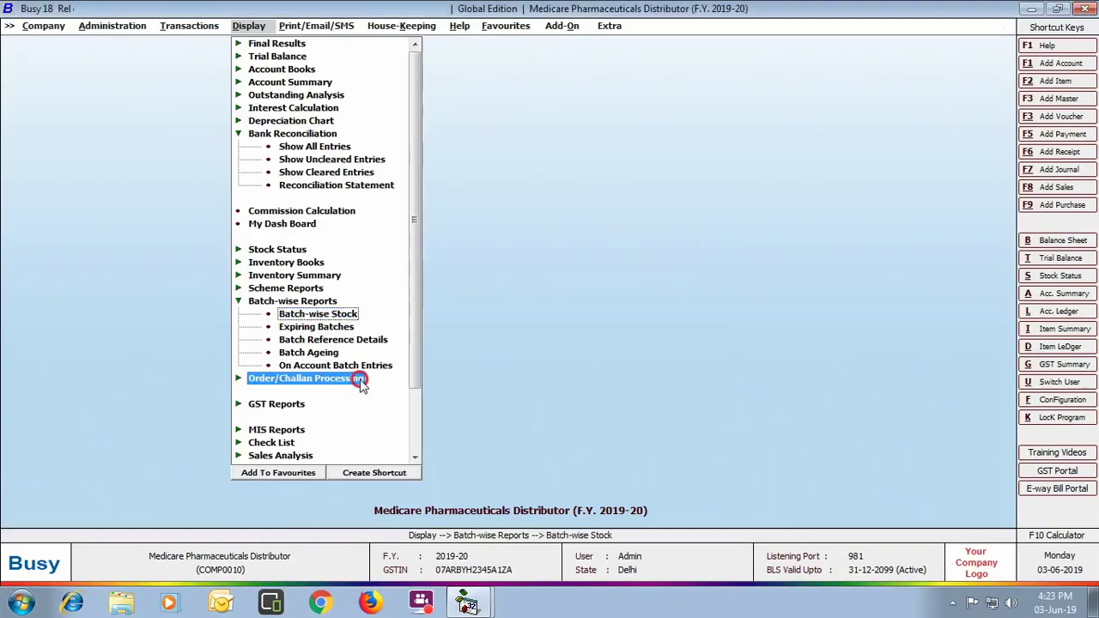
Step: View the date-wise sales order statement for 1–20 April 2019, showing 380.00 units cleared, then close it
left_click(356, 378)
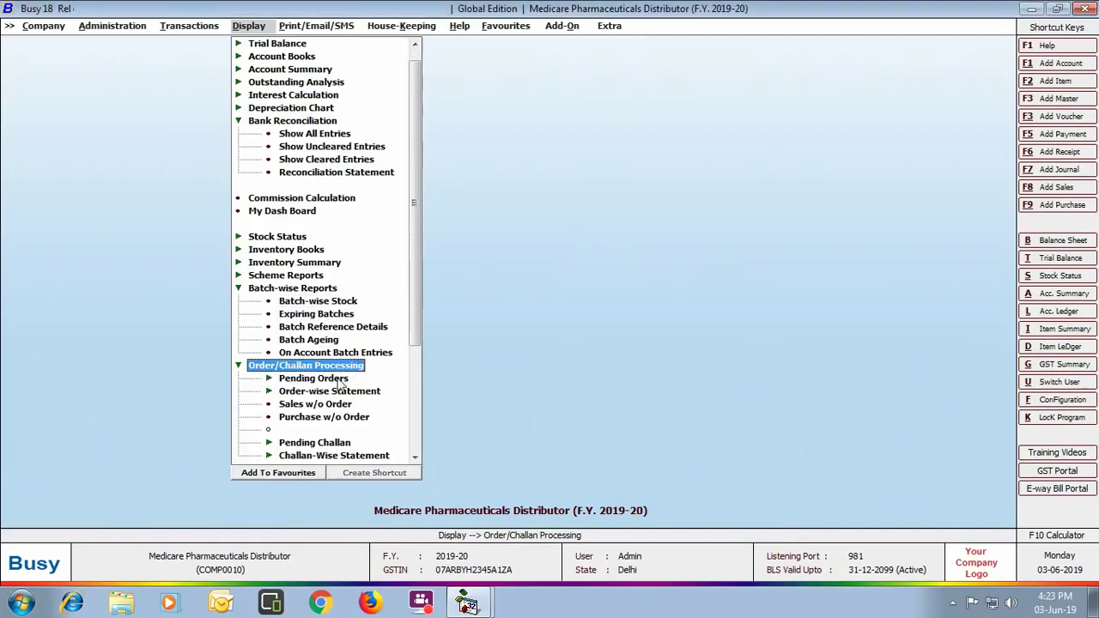
scroll(344, 386, "down", 2)
left_click(356, 316)
left_click(347, 327)
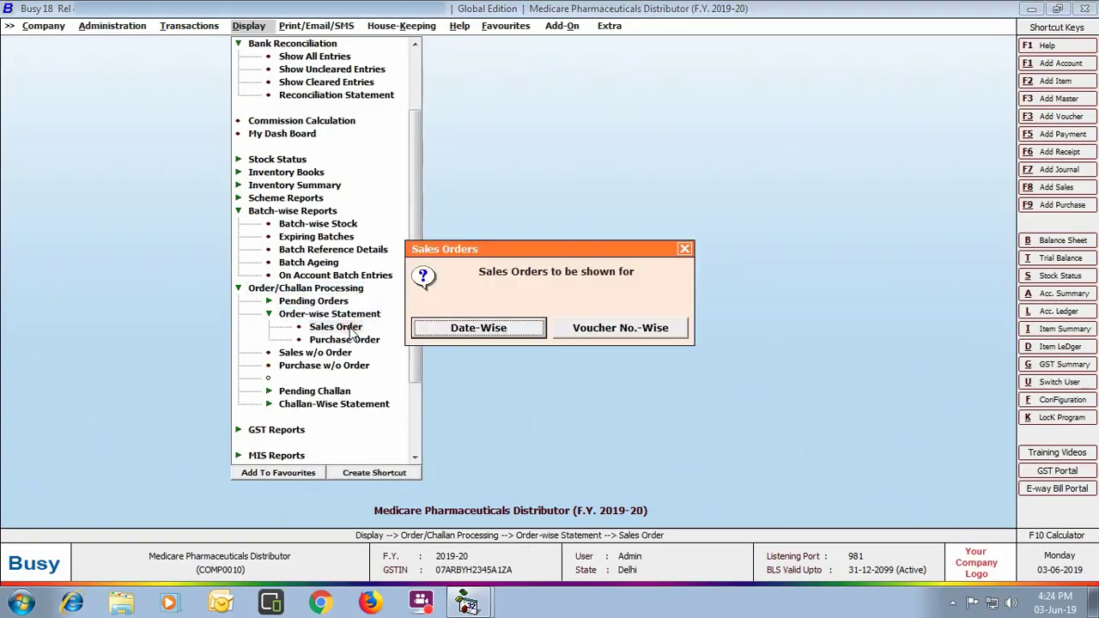
left_click(504, 330)
key("Return")
key("Return")
key("Return")
key("Return")
key("Return")
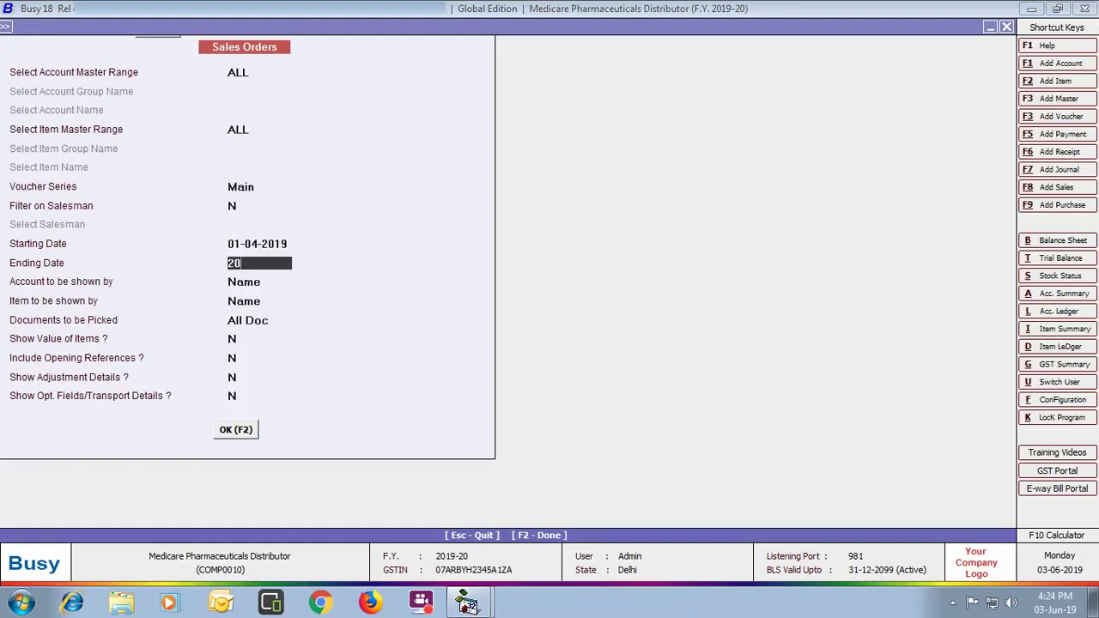
key("F2")
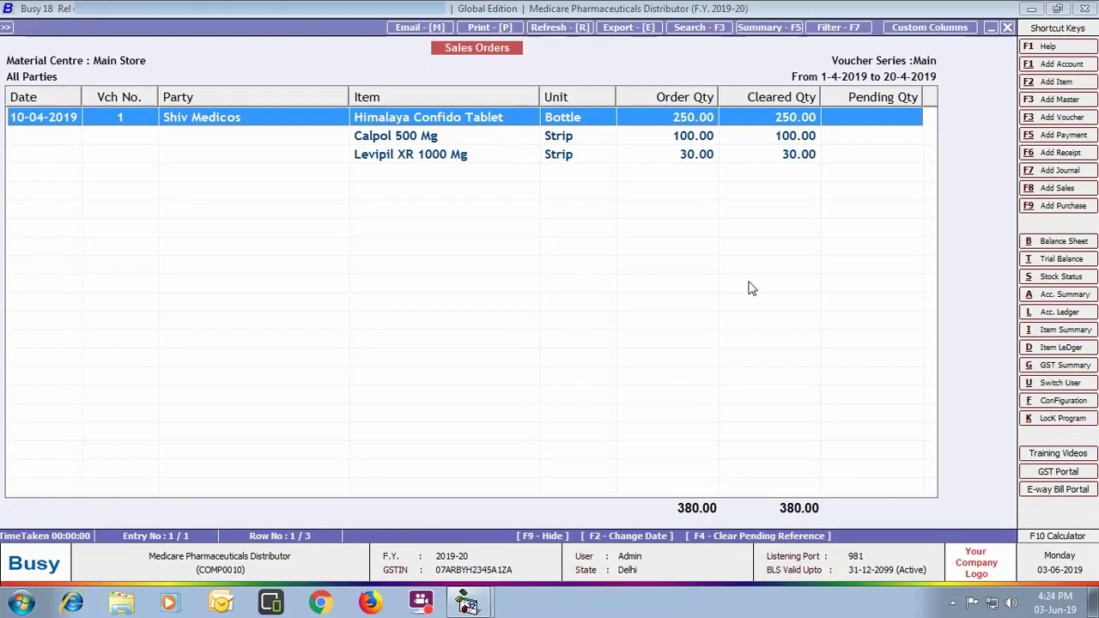
left_click(1006, 28)
left_click(1009, 26)
left_click(681, 249)
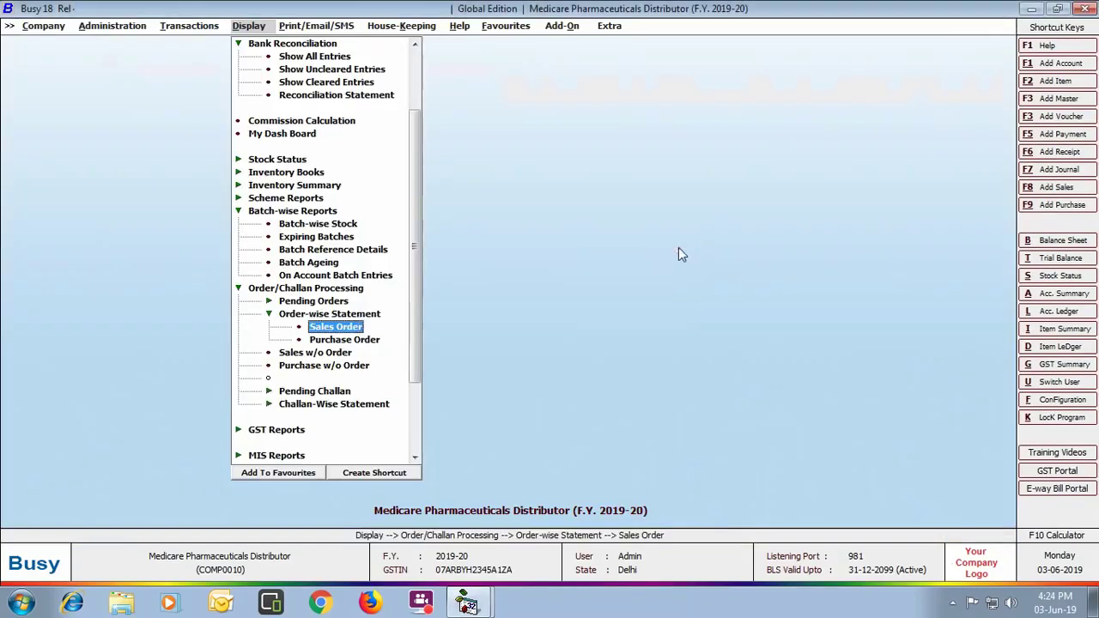
Step: View credit limit variance for all accounts and heads as on 20-04-2019, then close everything
left_click(287, 455)
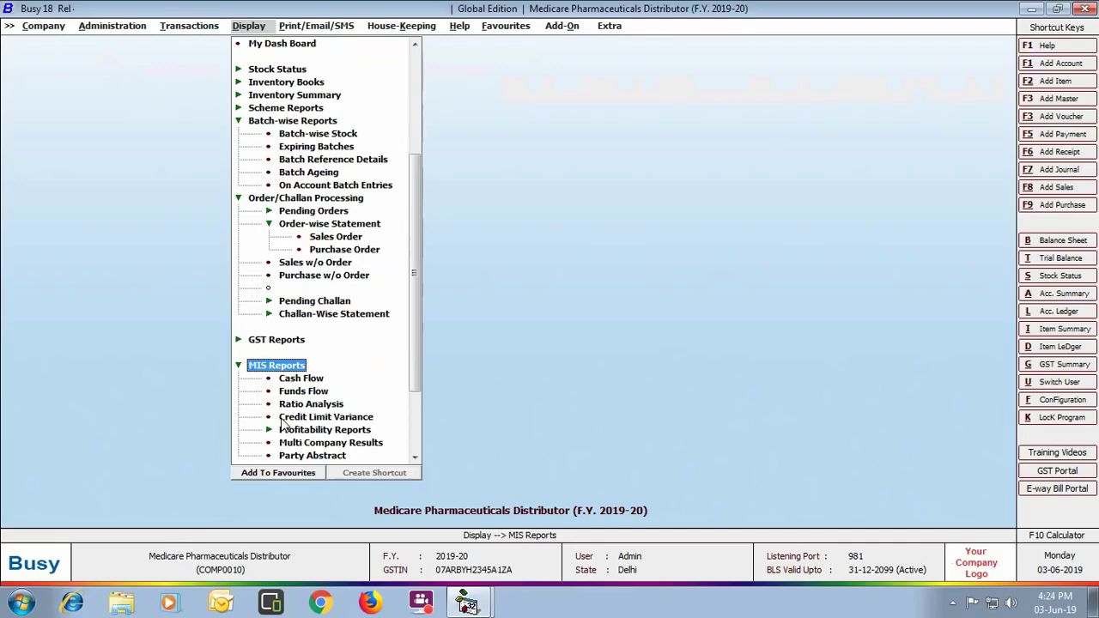
double_click(348, 419)
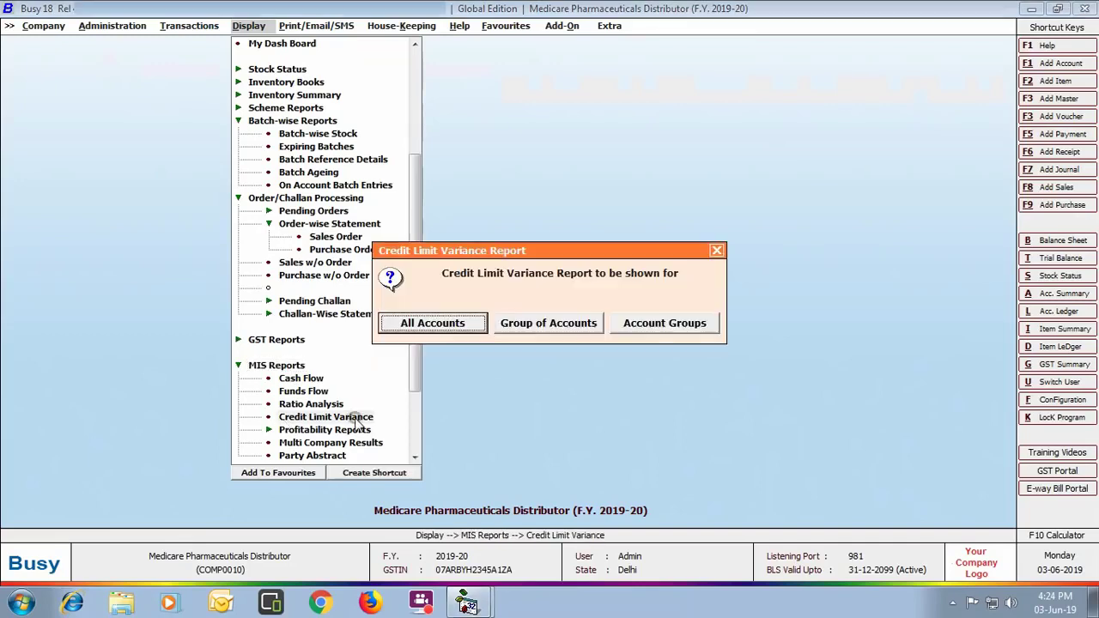
left_click(468, 325)
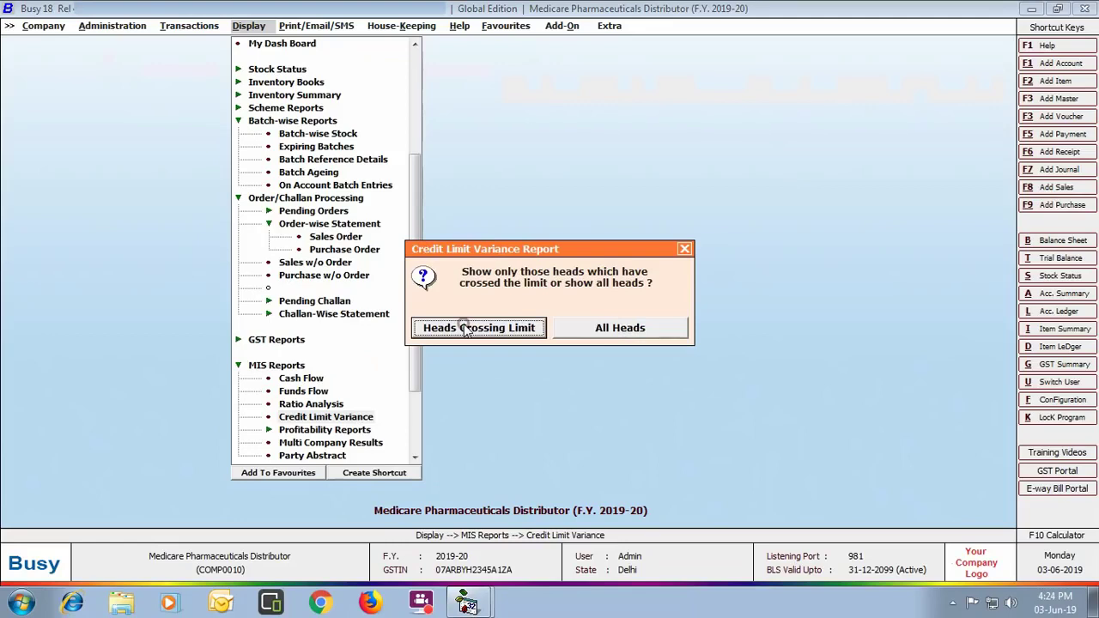
left_click(646, 333)
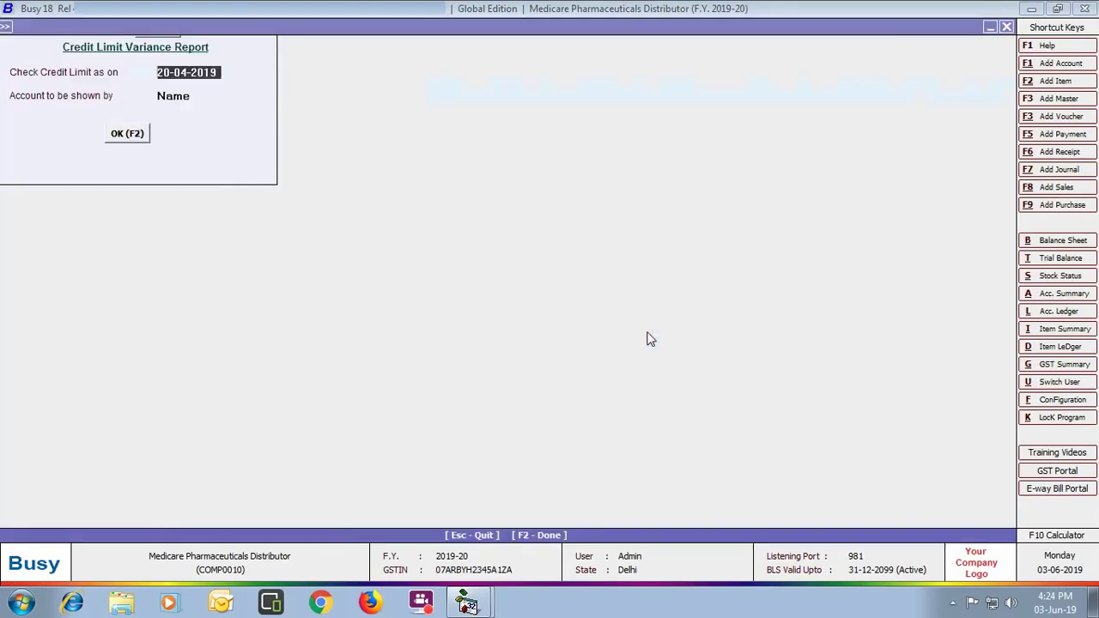
left_click(120, 133)
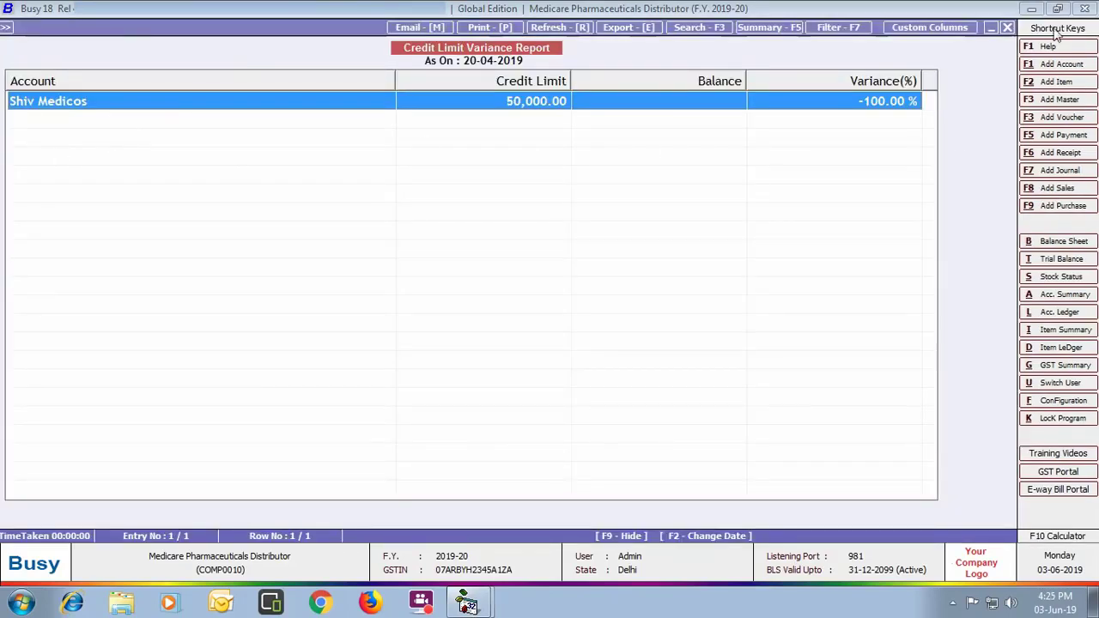
left_click(1007, 28)
key("Escape")
key("Escape")
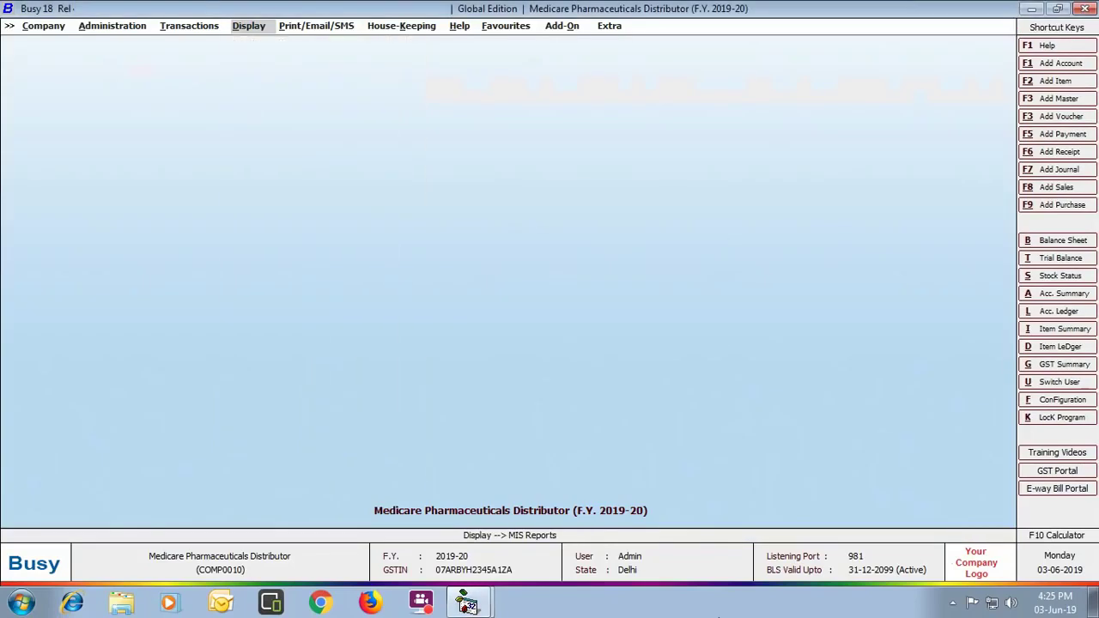